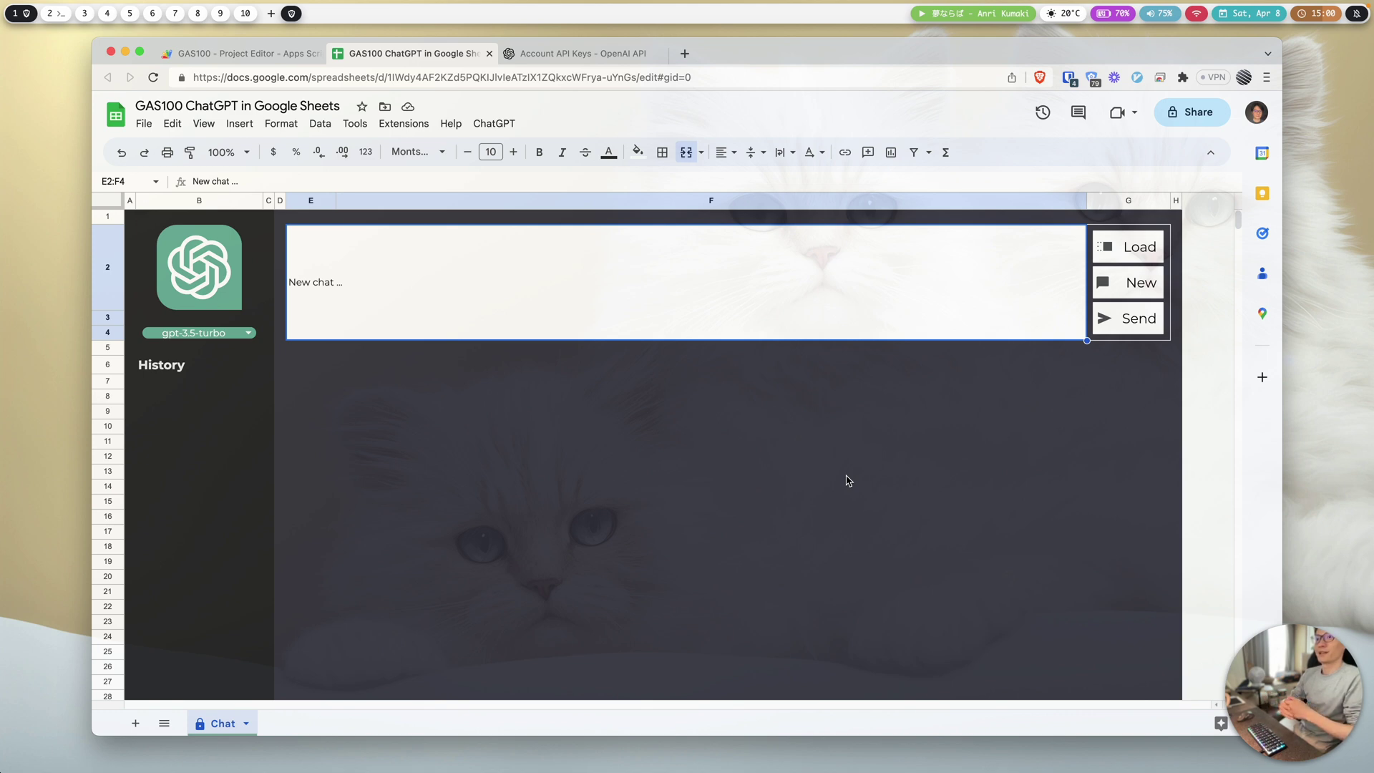
Open the ChatGPT web chat at chat.openai.com/chat in a new browser tab.
click(685, 54)
text(open)
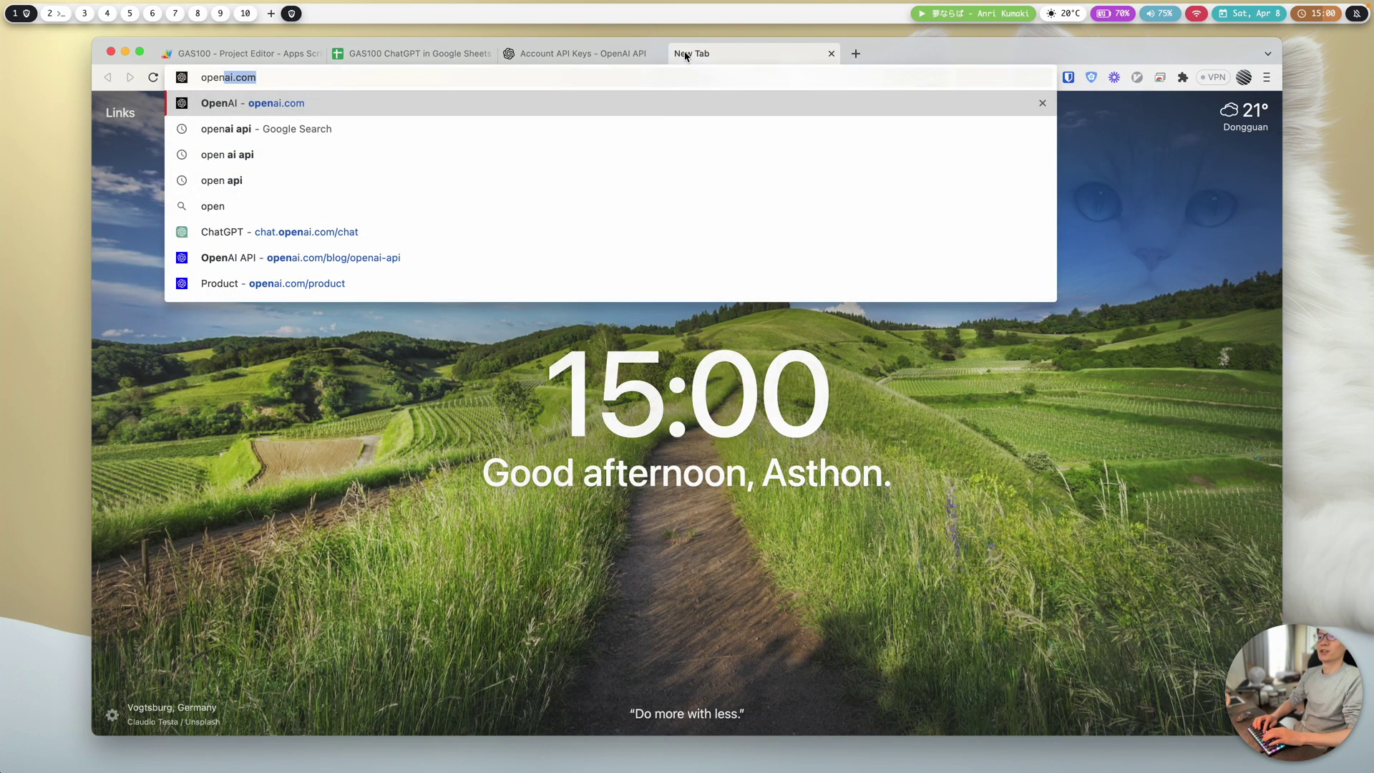
key(BackSpace)
key(BackSpace)
key(BackSpace)
key(BackSpace)
key(BackSpace)
text(chat)
key(Return)
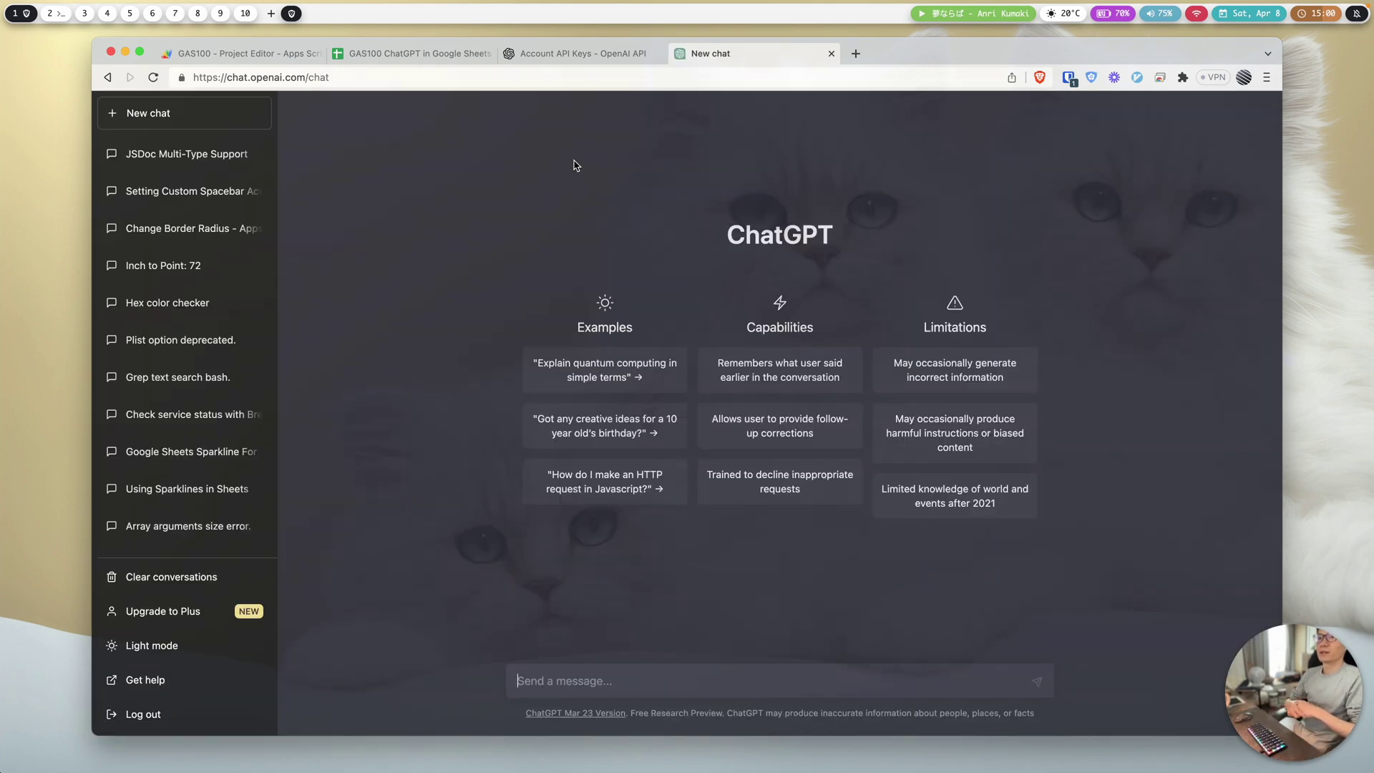
Compare the ChatGPT page and its conversation history with the chat layout in the spreadsheet.
scroll(195, 215, down, 10)
scroll(191, 245, up, 10)
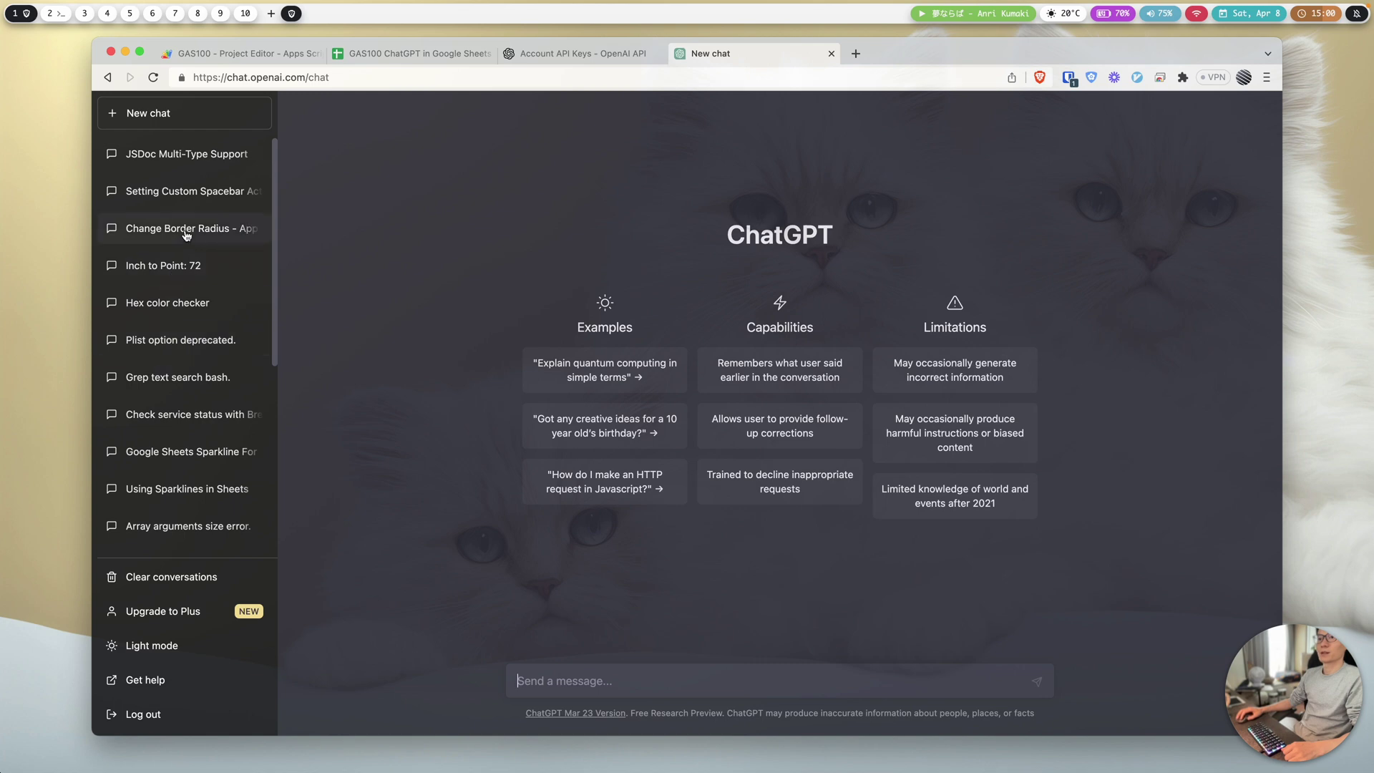
click(393, 56)
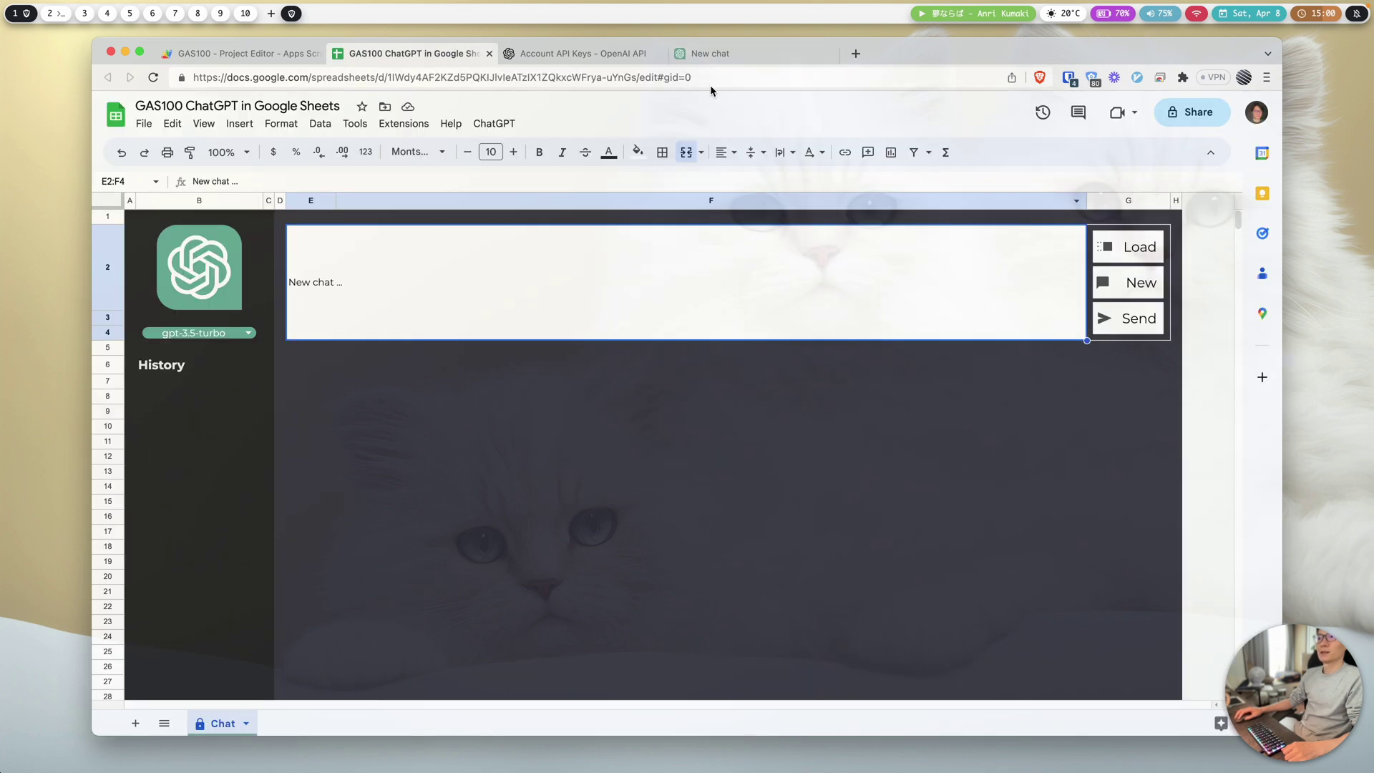
click(714, 57)
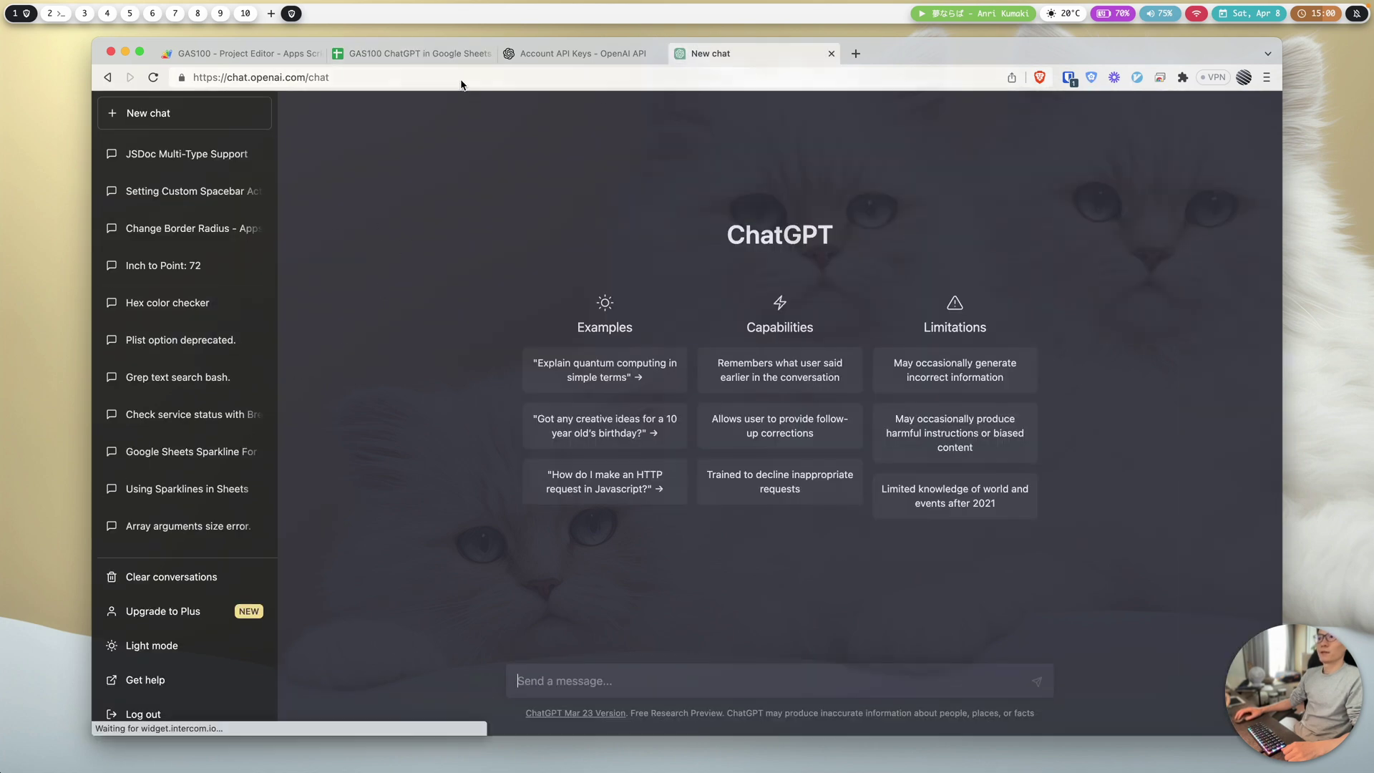
click(411, 54)
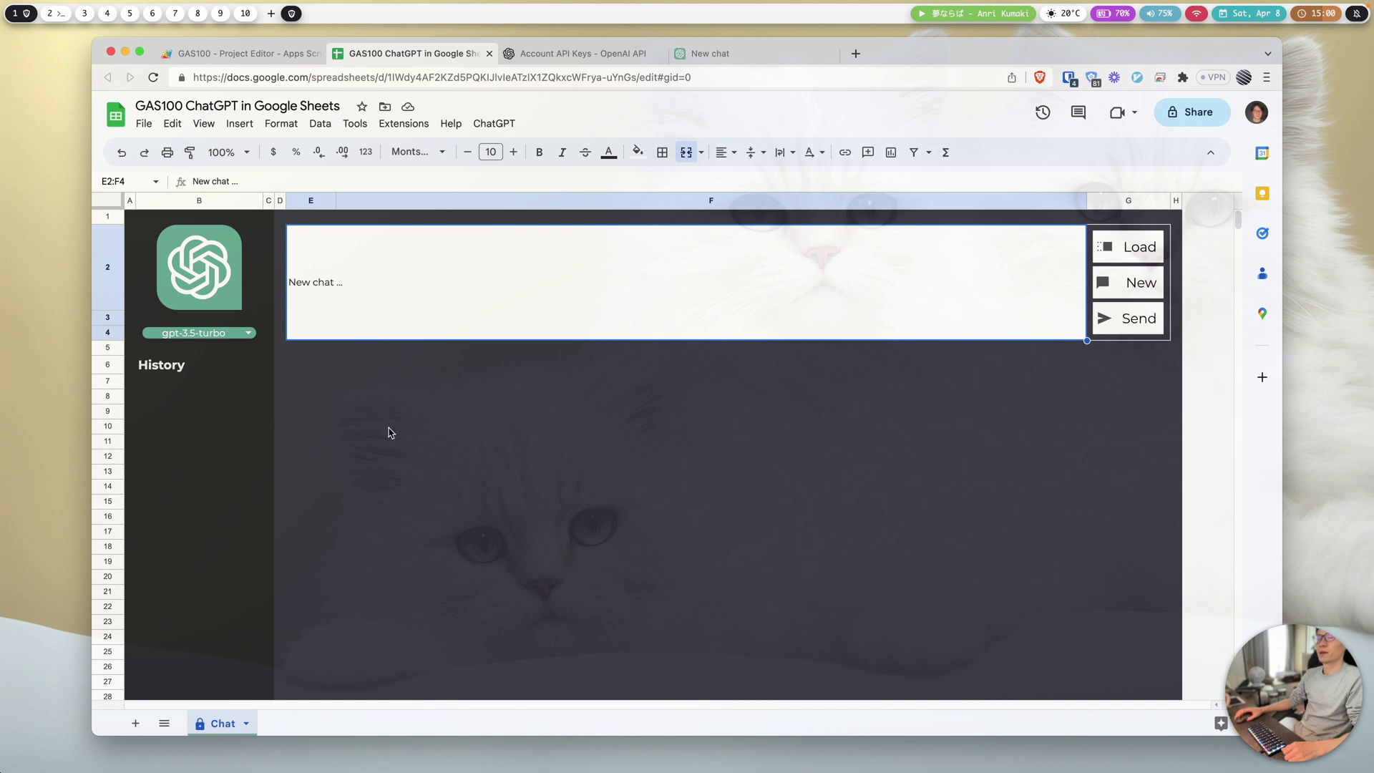
Review the model choices offered below the logo on the Chat sheet and select gpt-3.5-turbo.
double_click(195, 331)
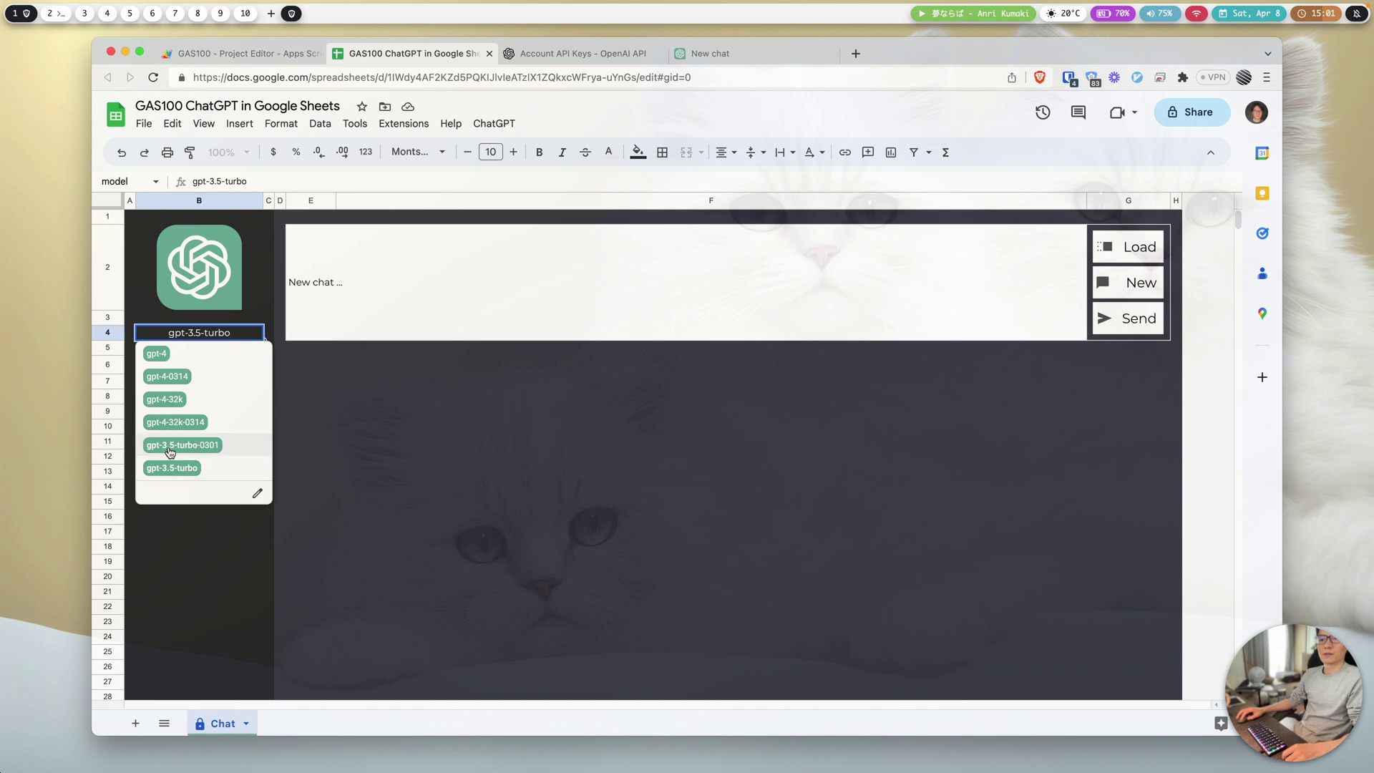
click(197, 468)
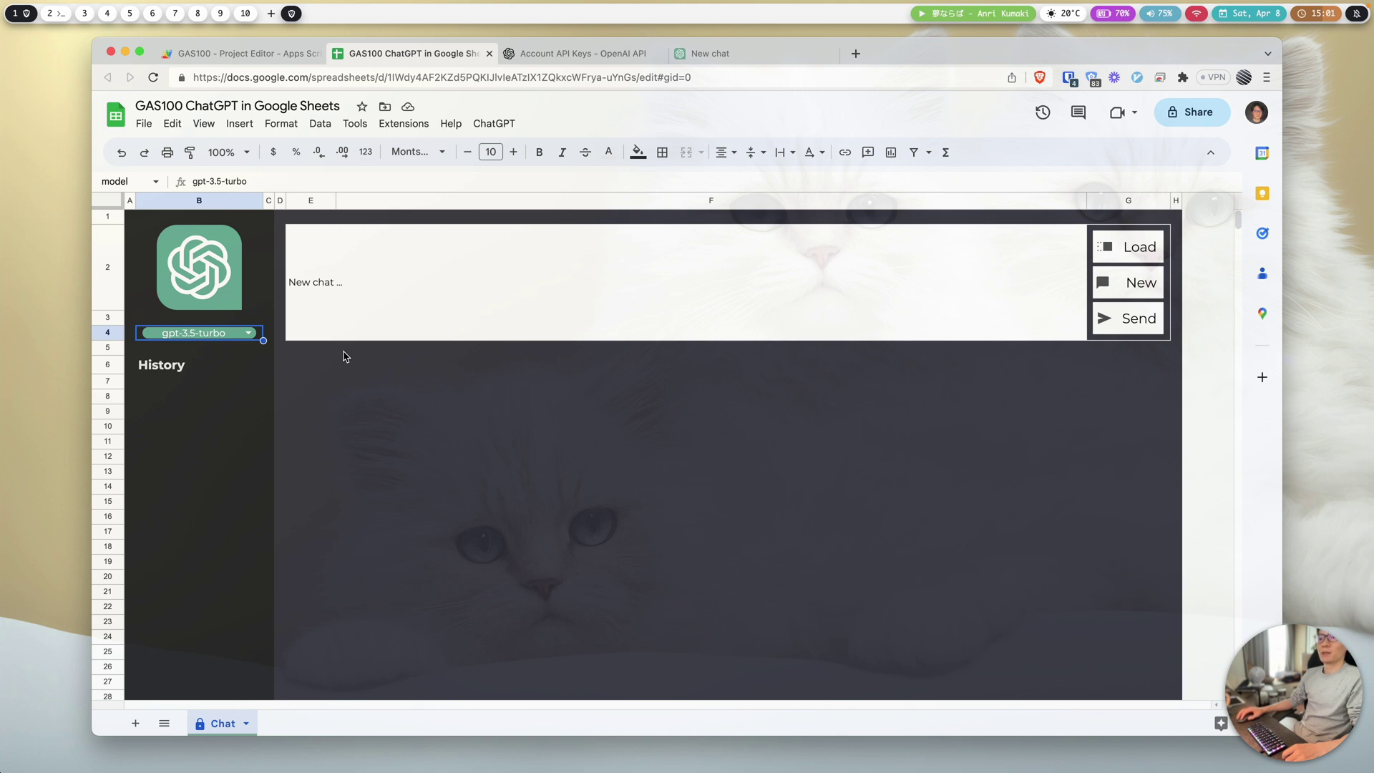
click(250, 334)
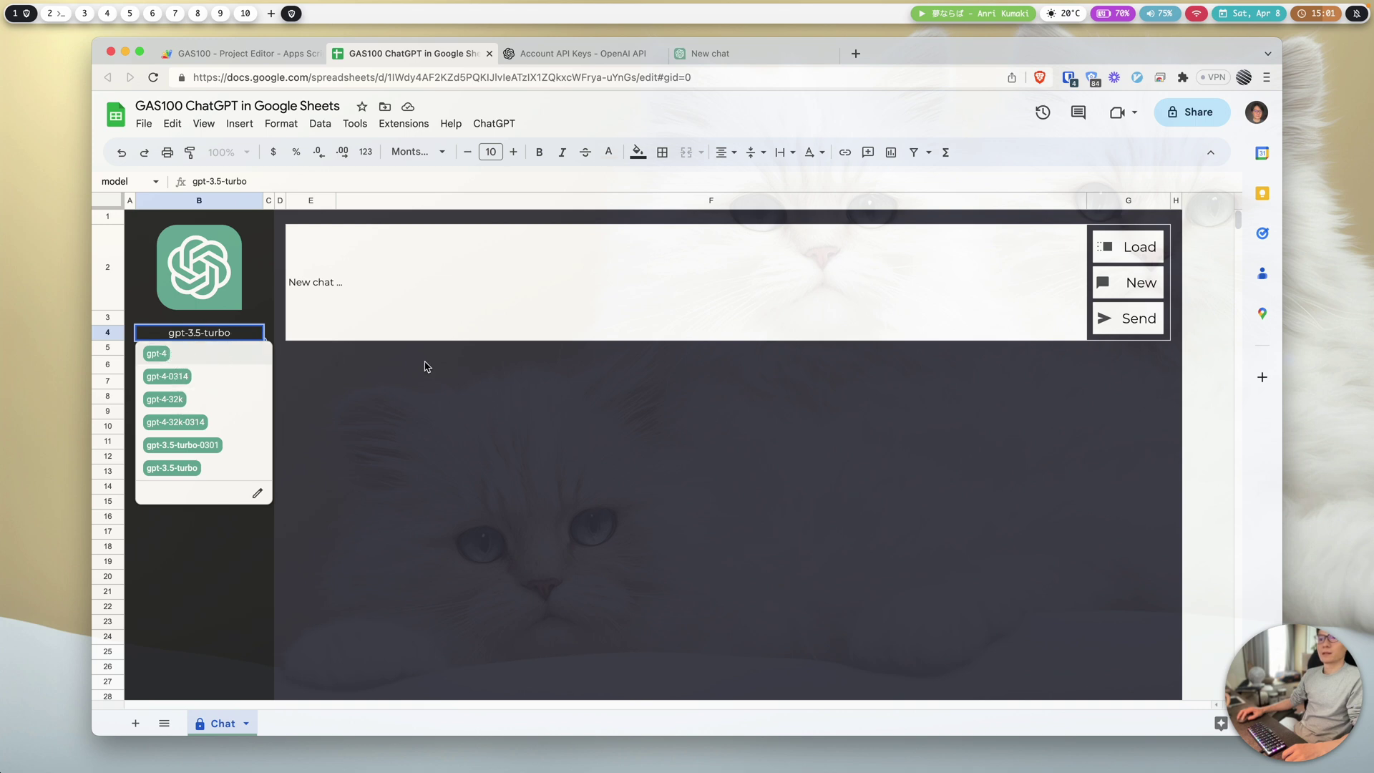
click(371, 366)
click(230, 337)
click(292, 339)
click(205, 338)
click(307, 348)
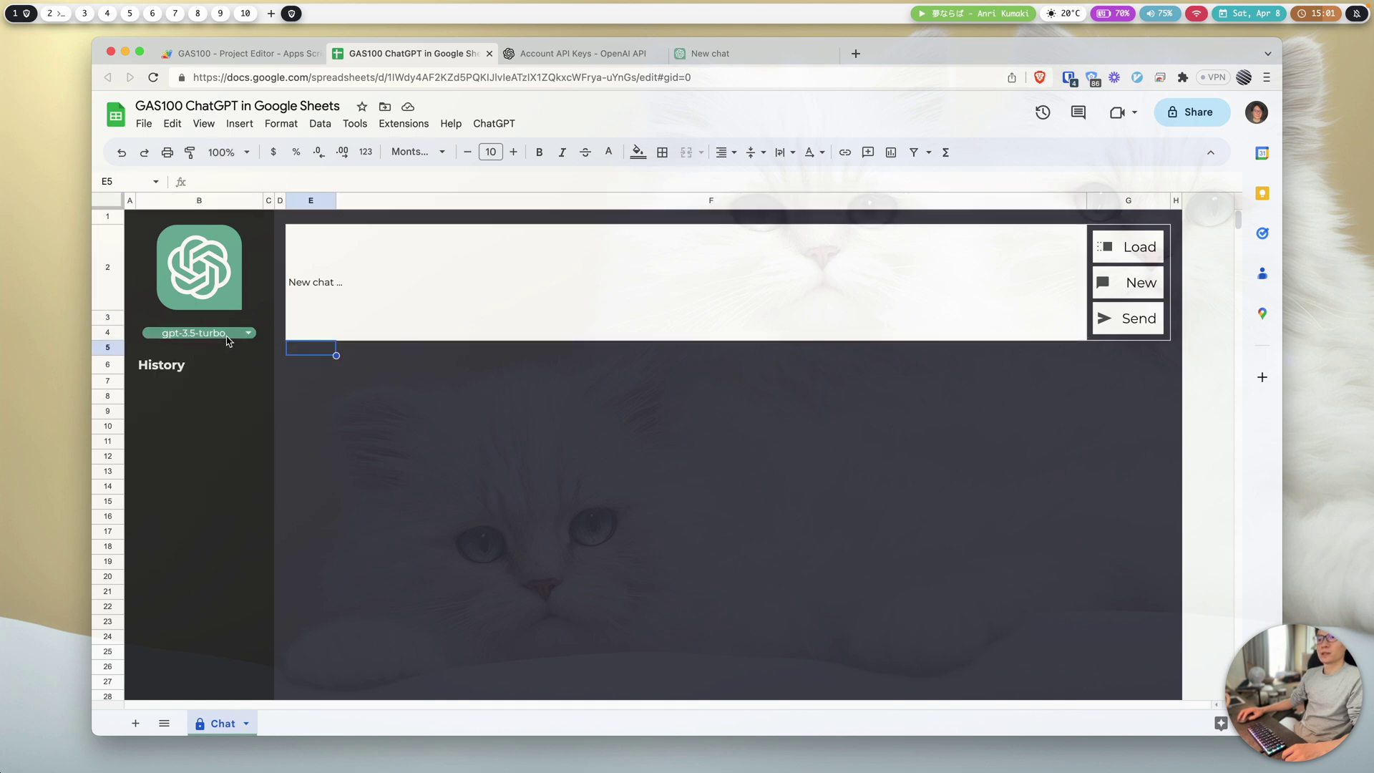
click(215, 334)
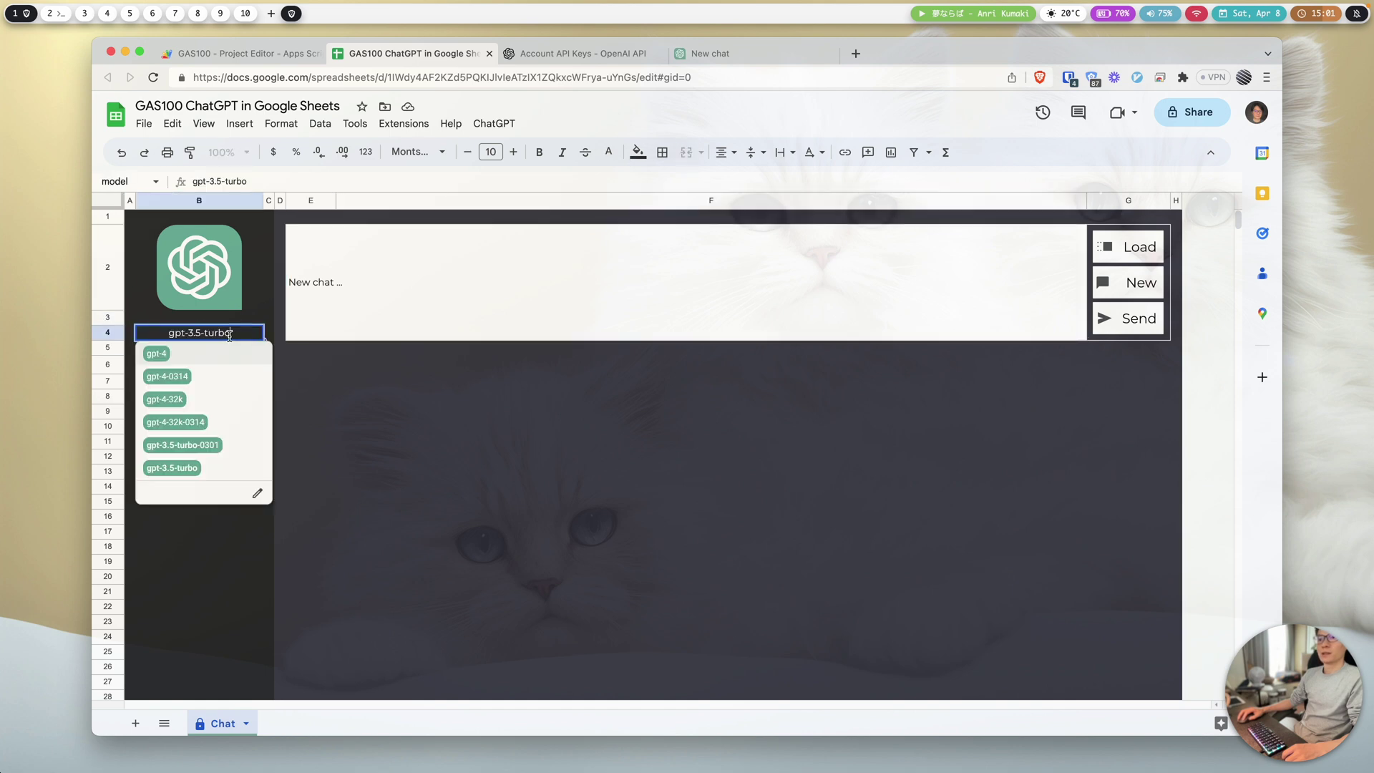
click(174, 468)
click(515, 288)
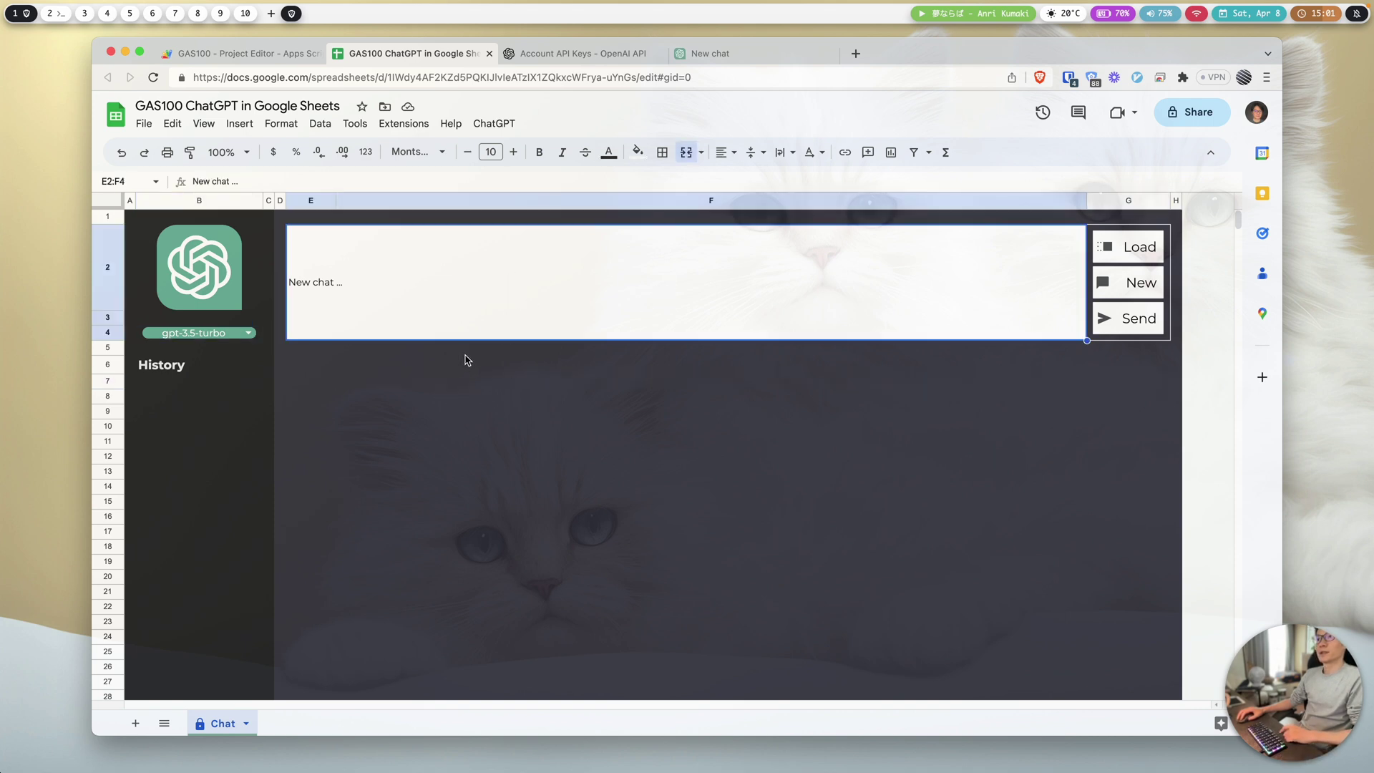
click(464, 410)
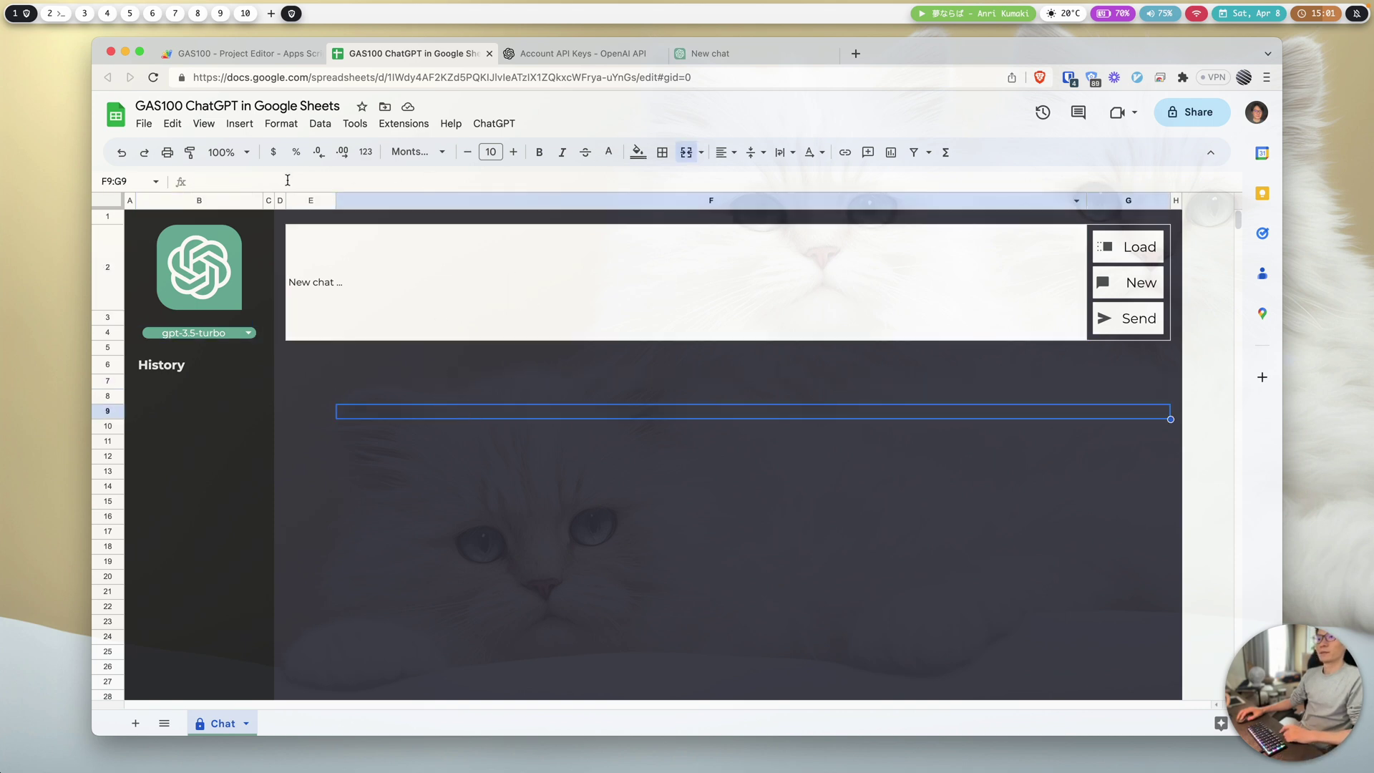
click(200, 339)
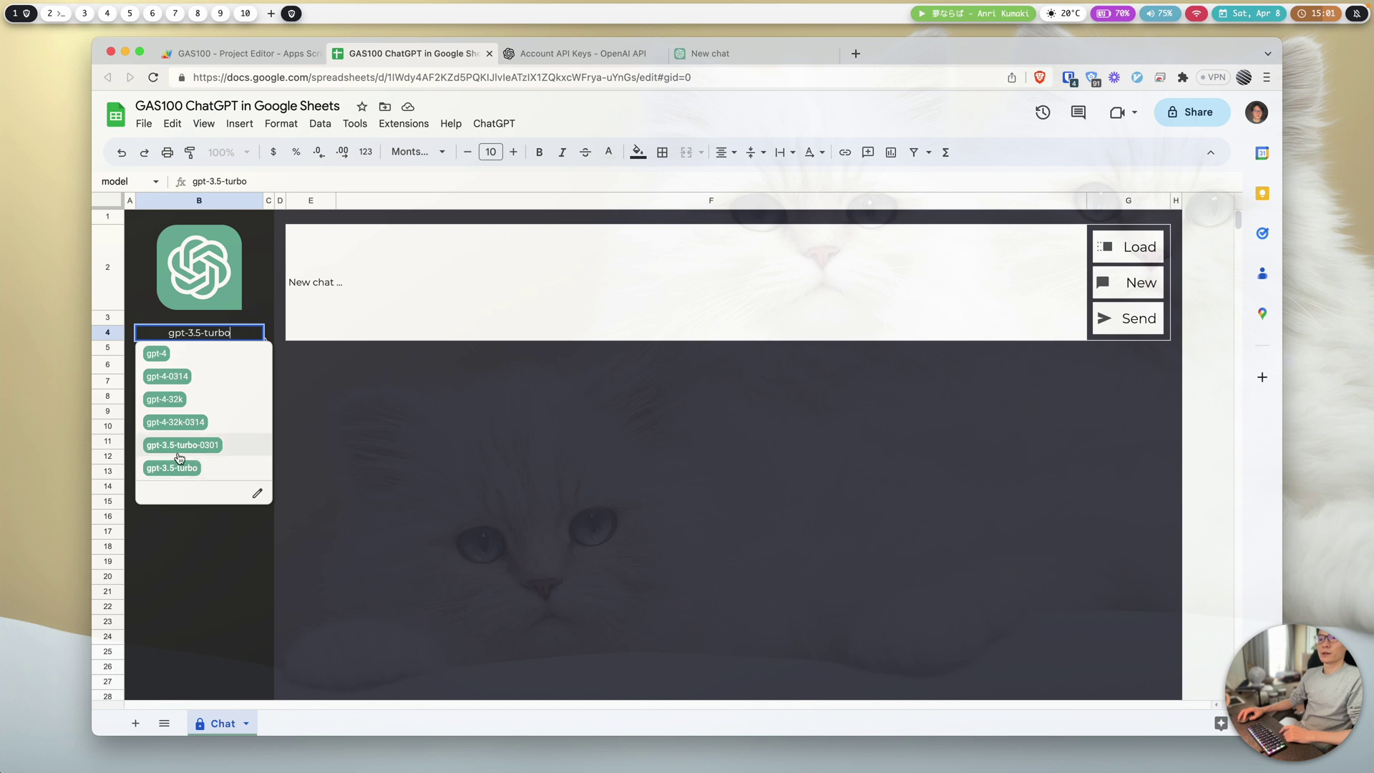
click(363, 398)
Examine the History column, the prompt cell and the conversation area of the Chat sheet.
click(153, 362)
drag(176, 381, 190, 680)
click(321, 389)
drag(215, 382, 259, 691)
click(621, 298)
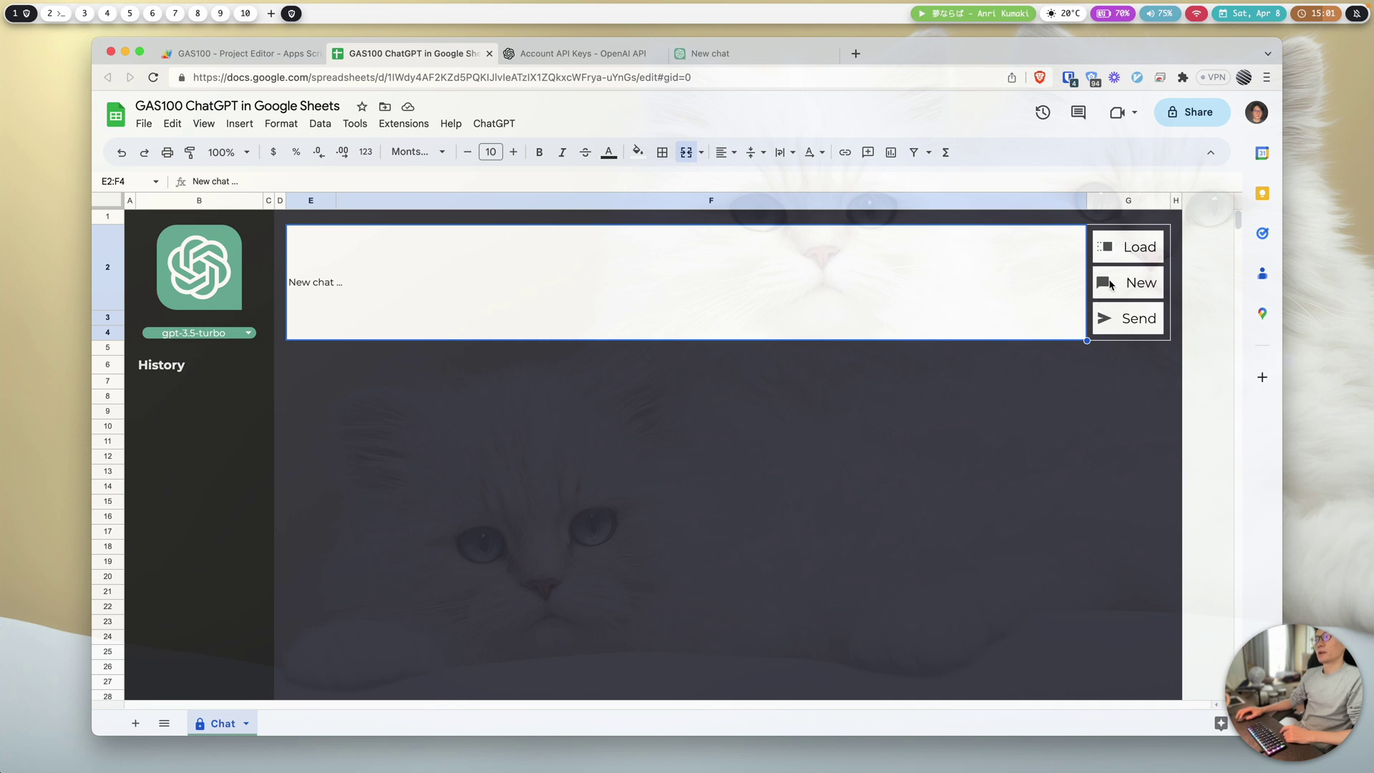
drag(179, 383, 239, 463)
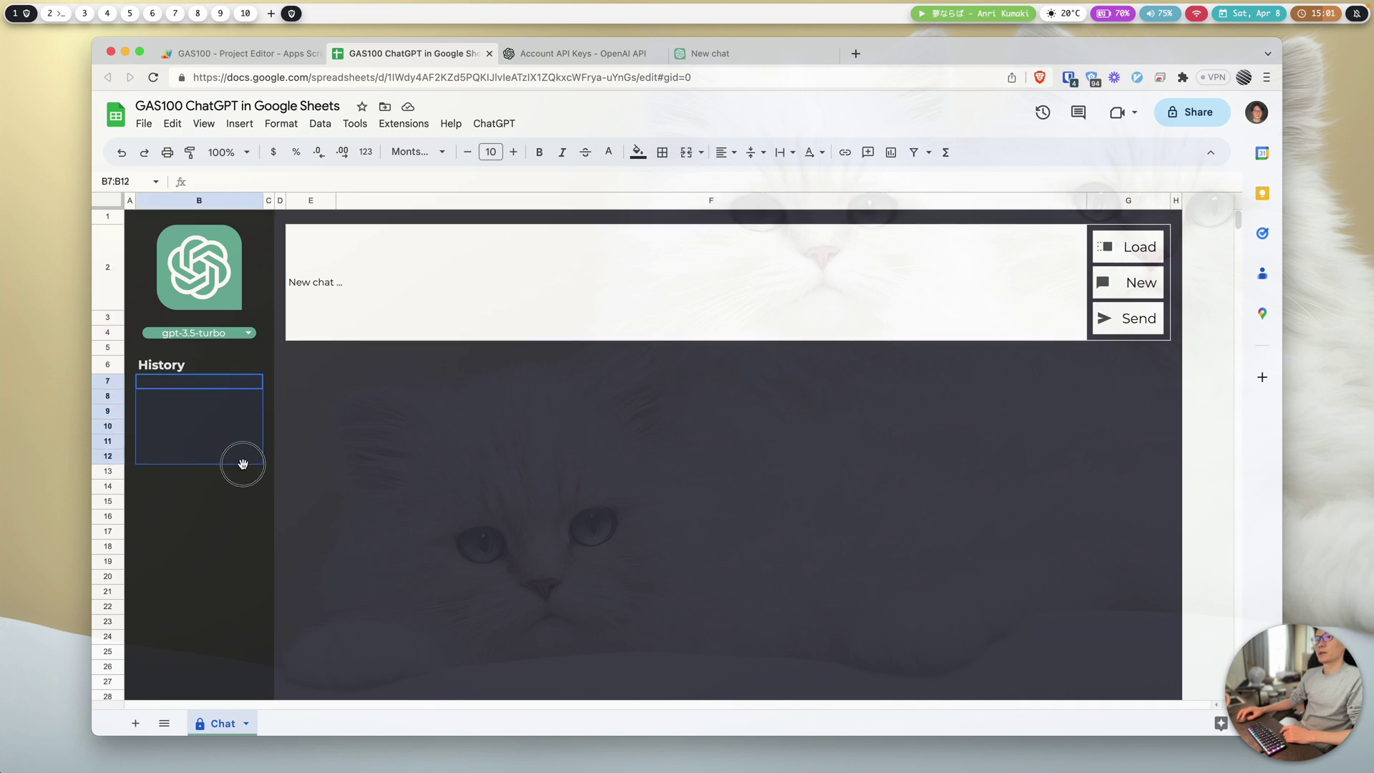
click(727, 264)
drag(332, 365, 988, 613)
drag(1006, 465, 1102, 456)
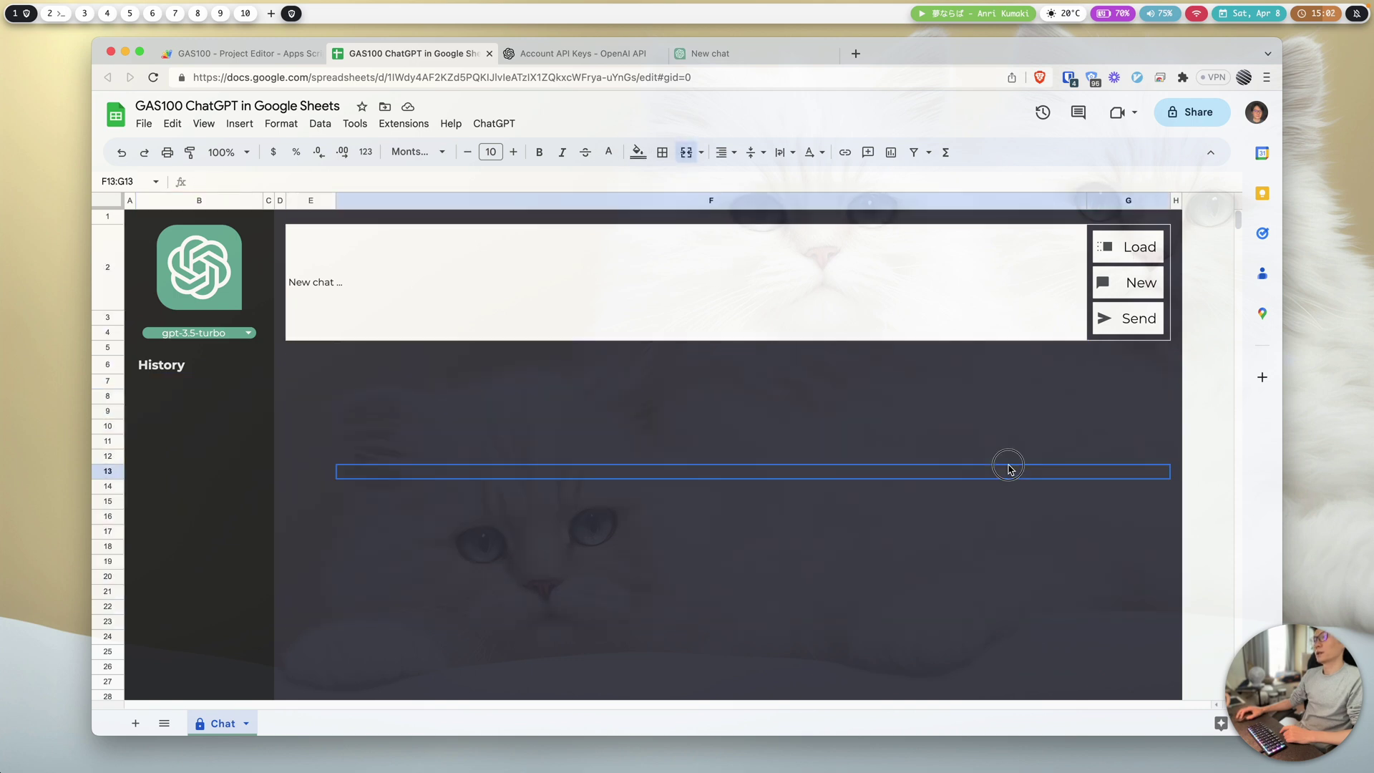
click(977, 414)
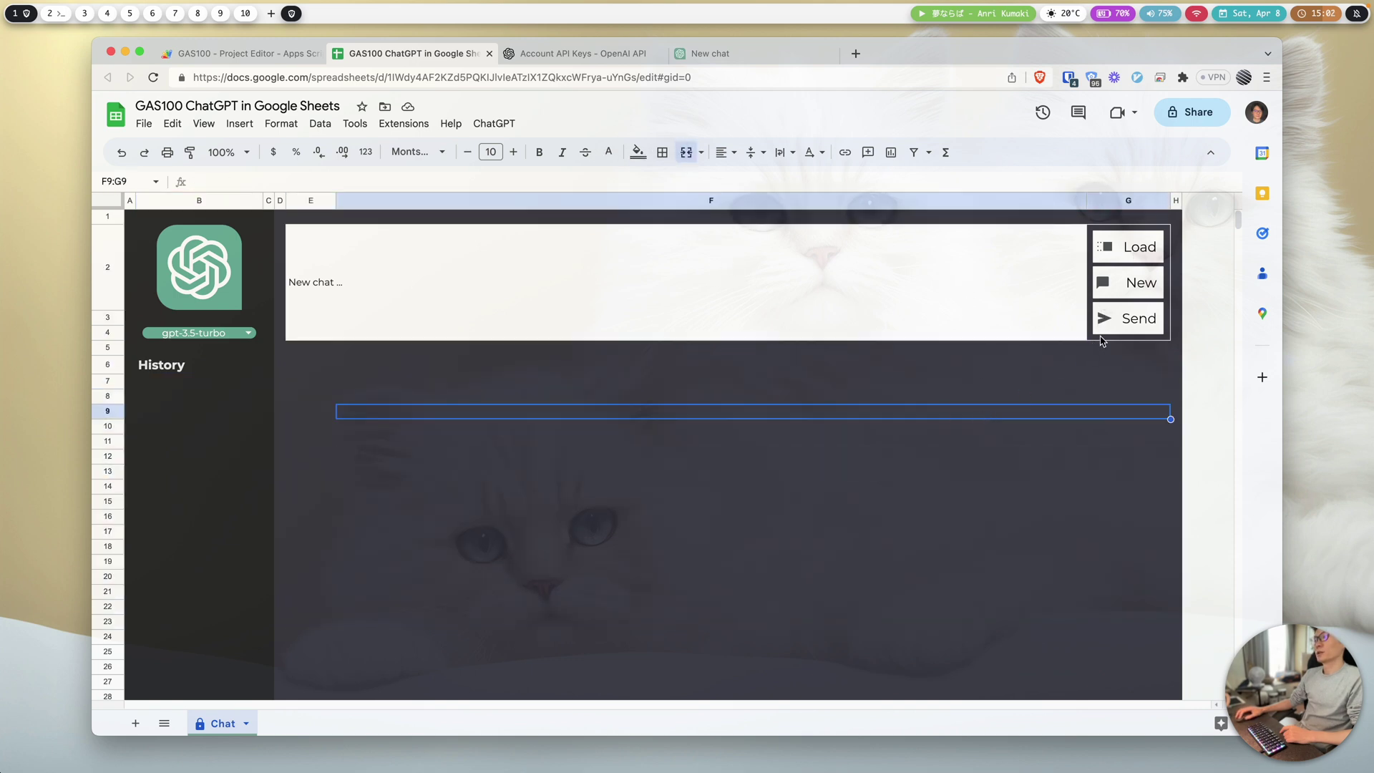
click(1004, 304)
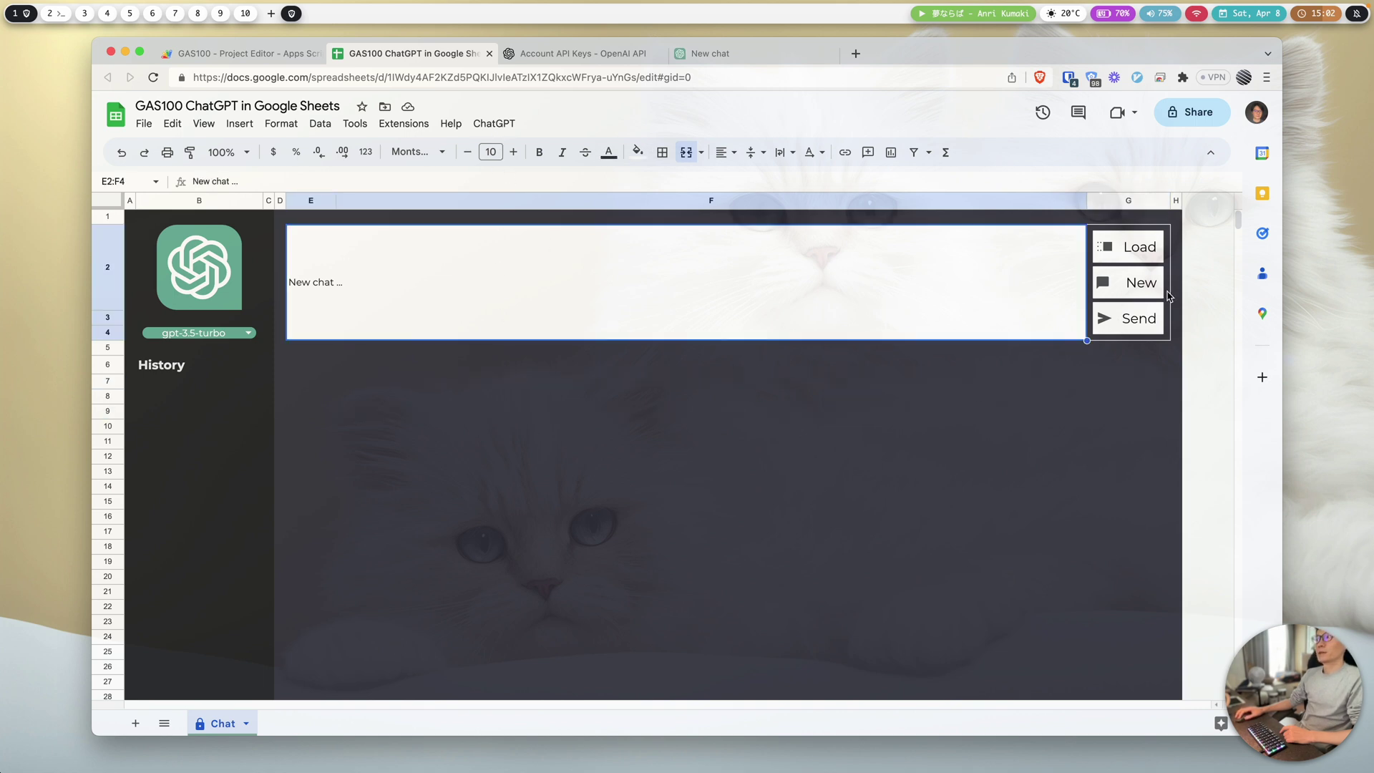
click(420, 398)
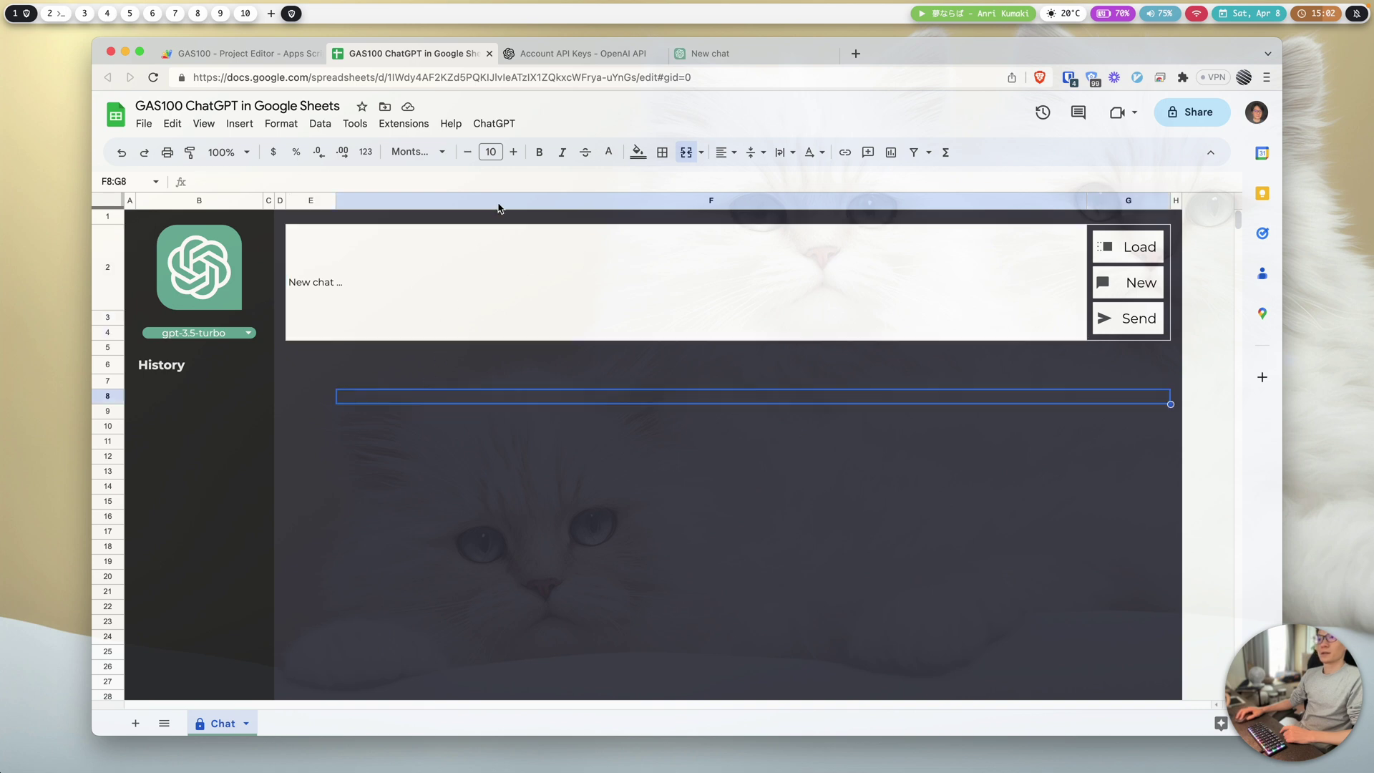
click(494, 123)
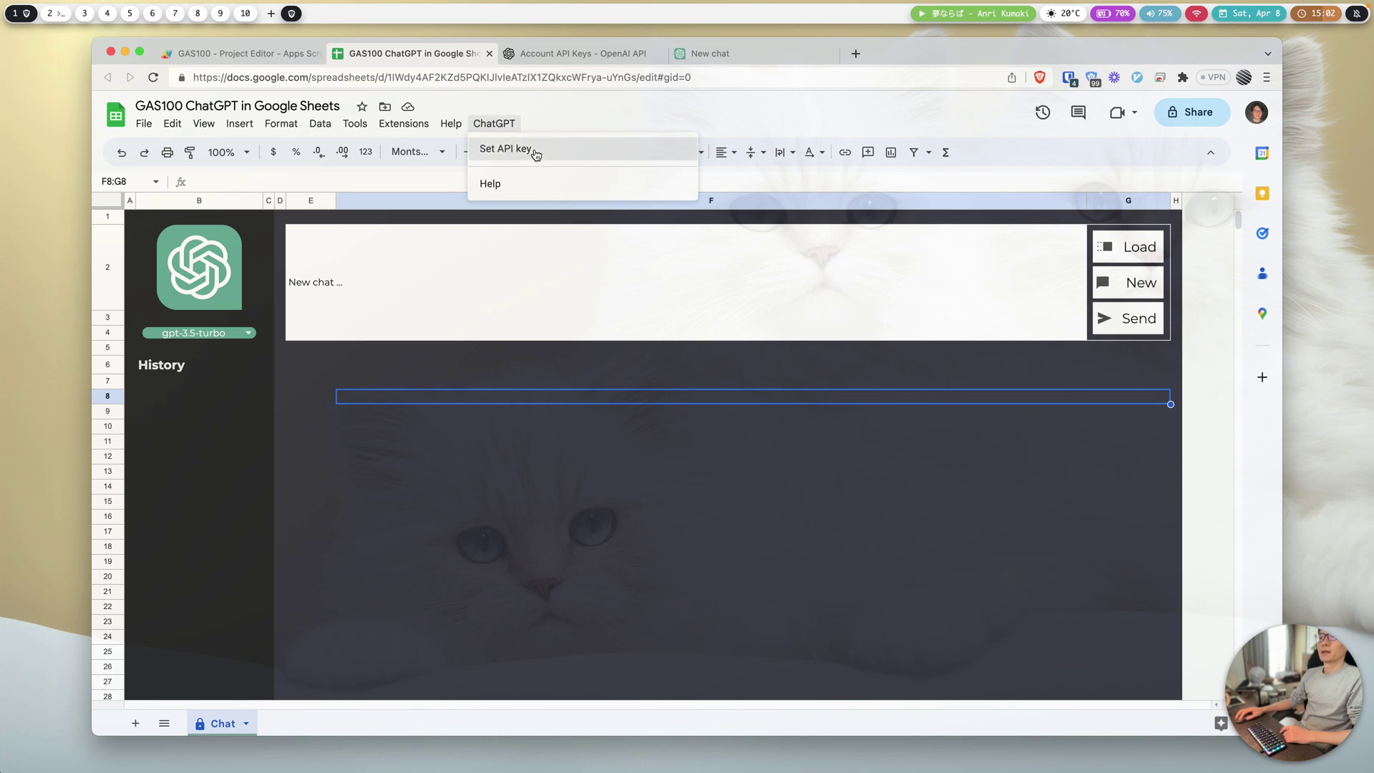
click(535, 152)
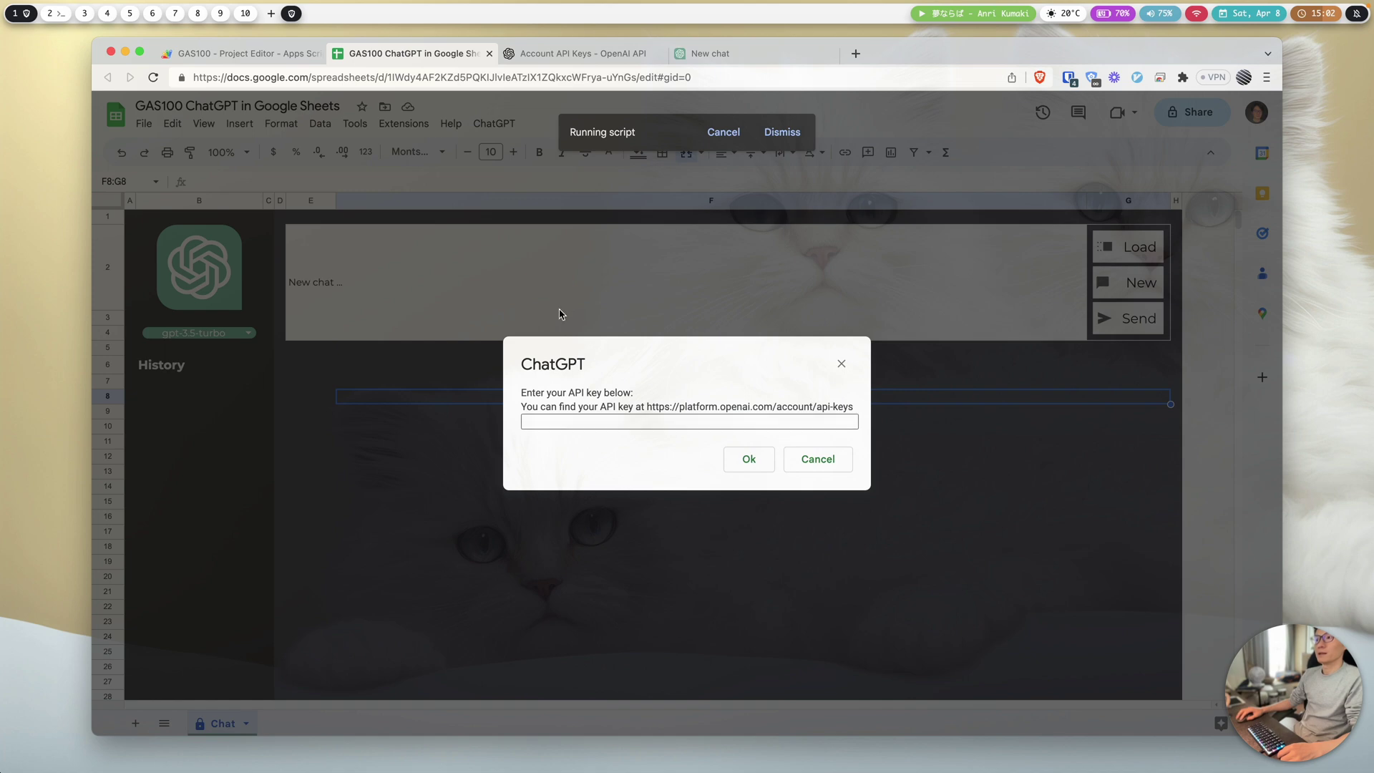
click(816, 462)
click(907, 302)
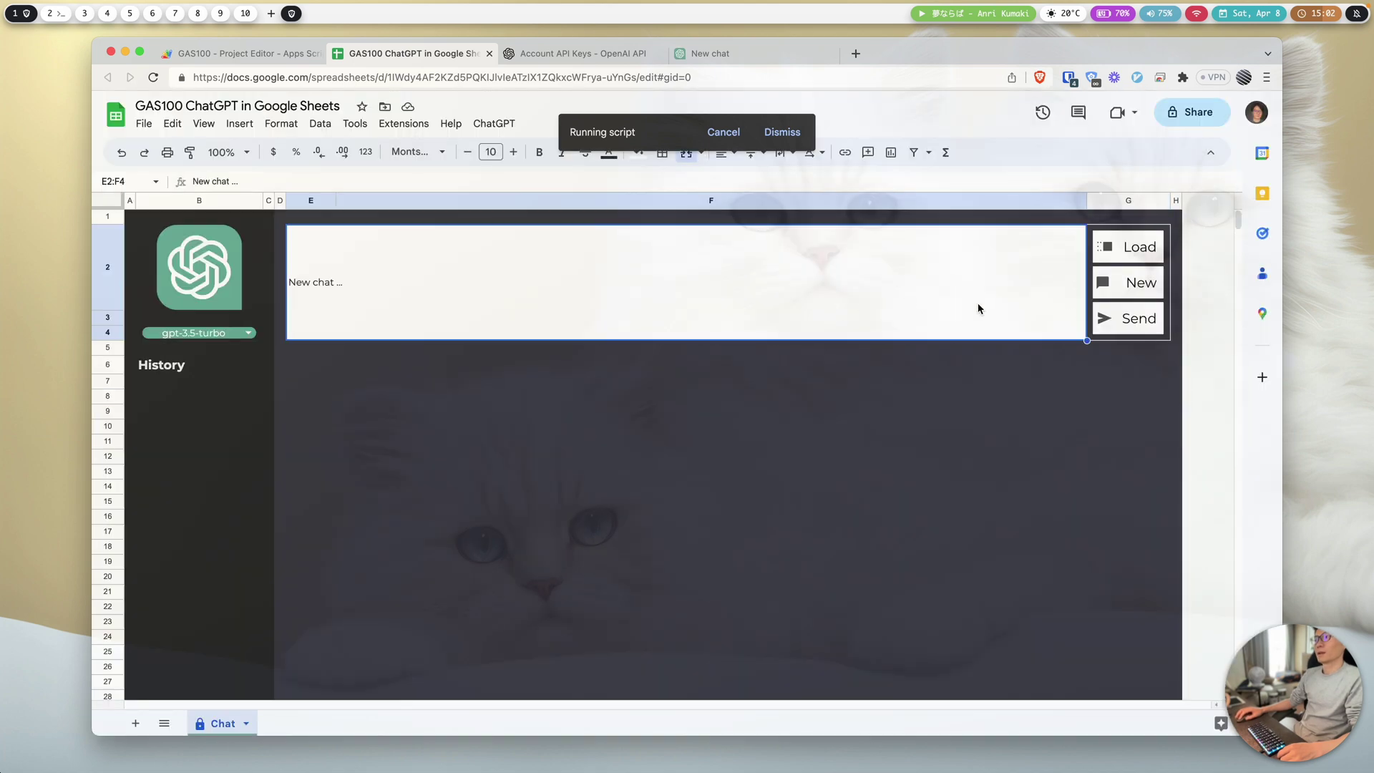
Try to send the new chat with a placeholder API key entered in the API key prompt.
click(1138, 322)
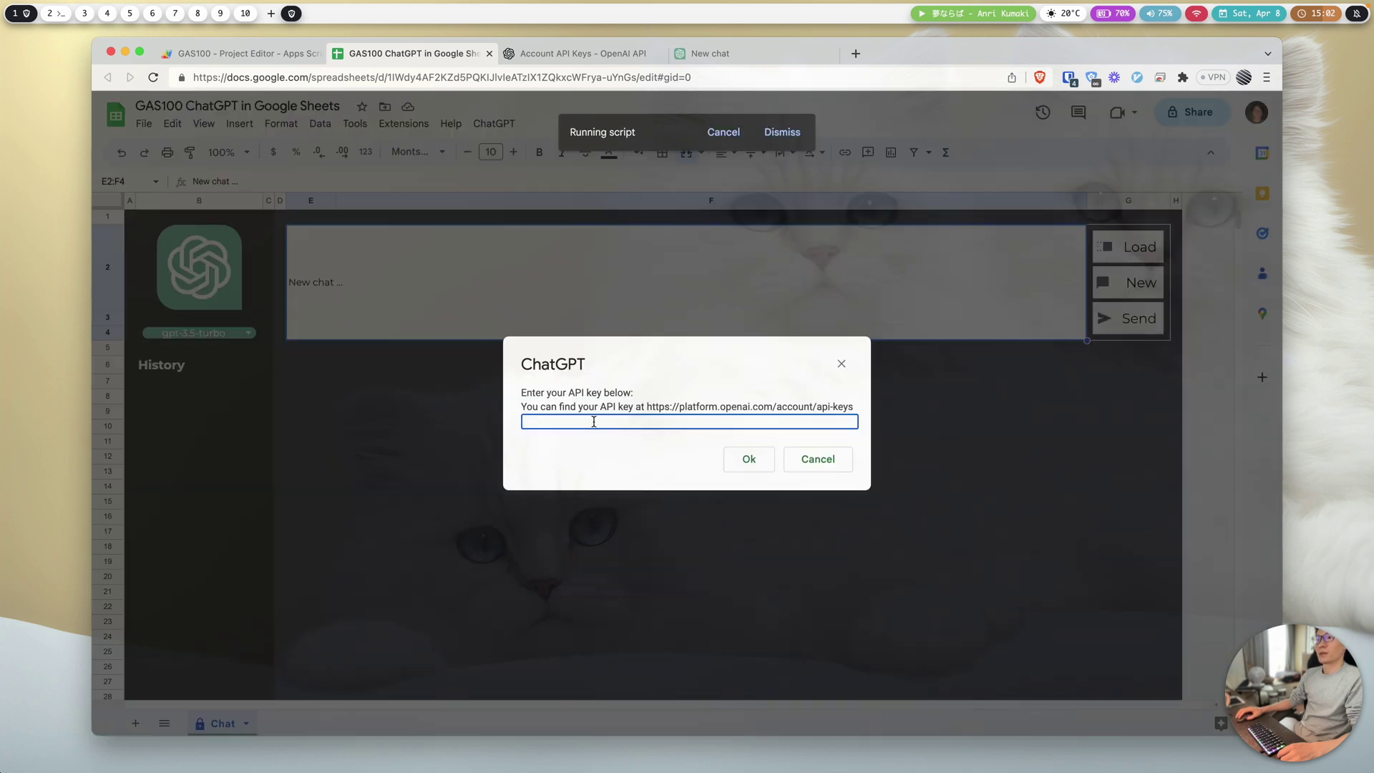
text(asdjfl;aksjdf;lajsd)
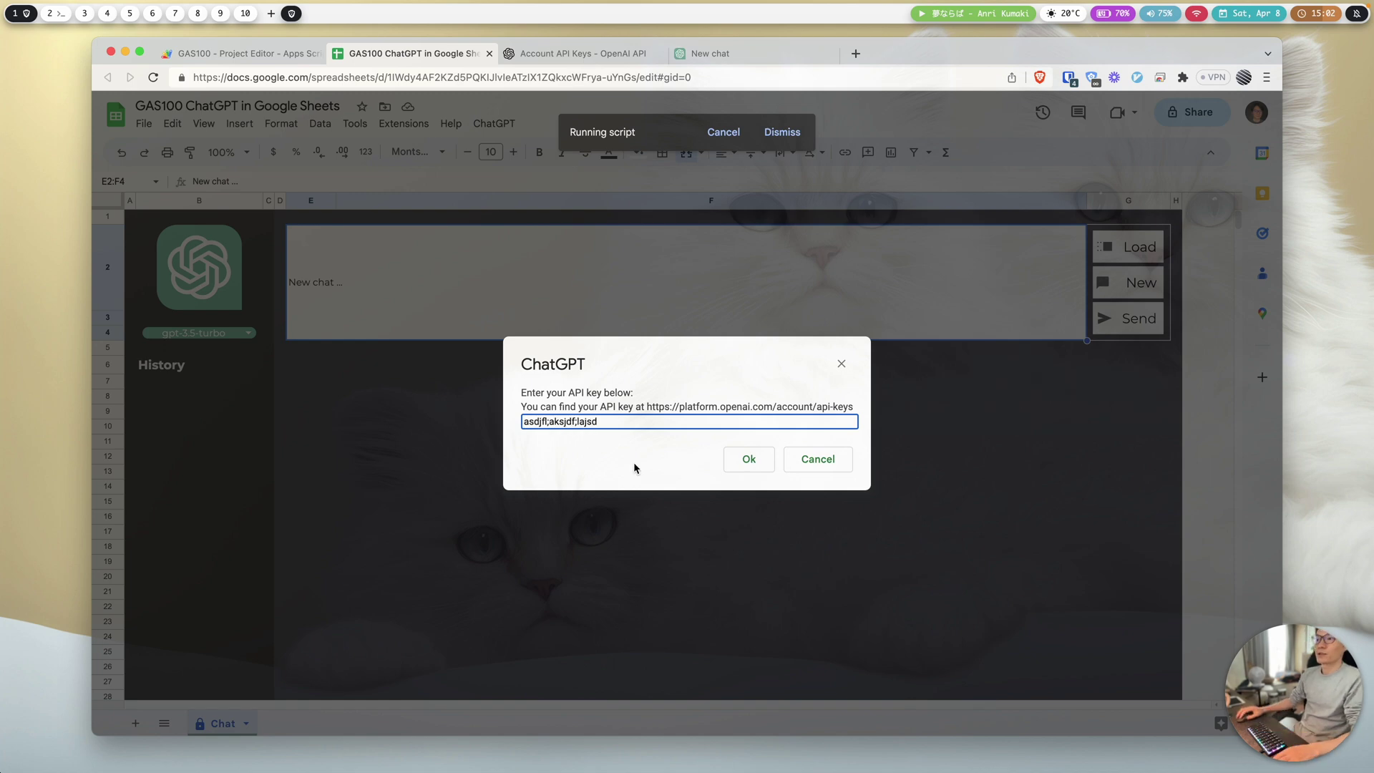
click(742, 459)
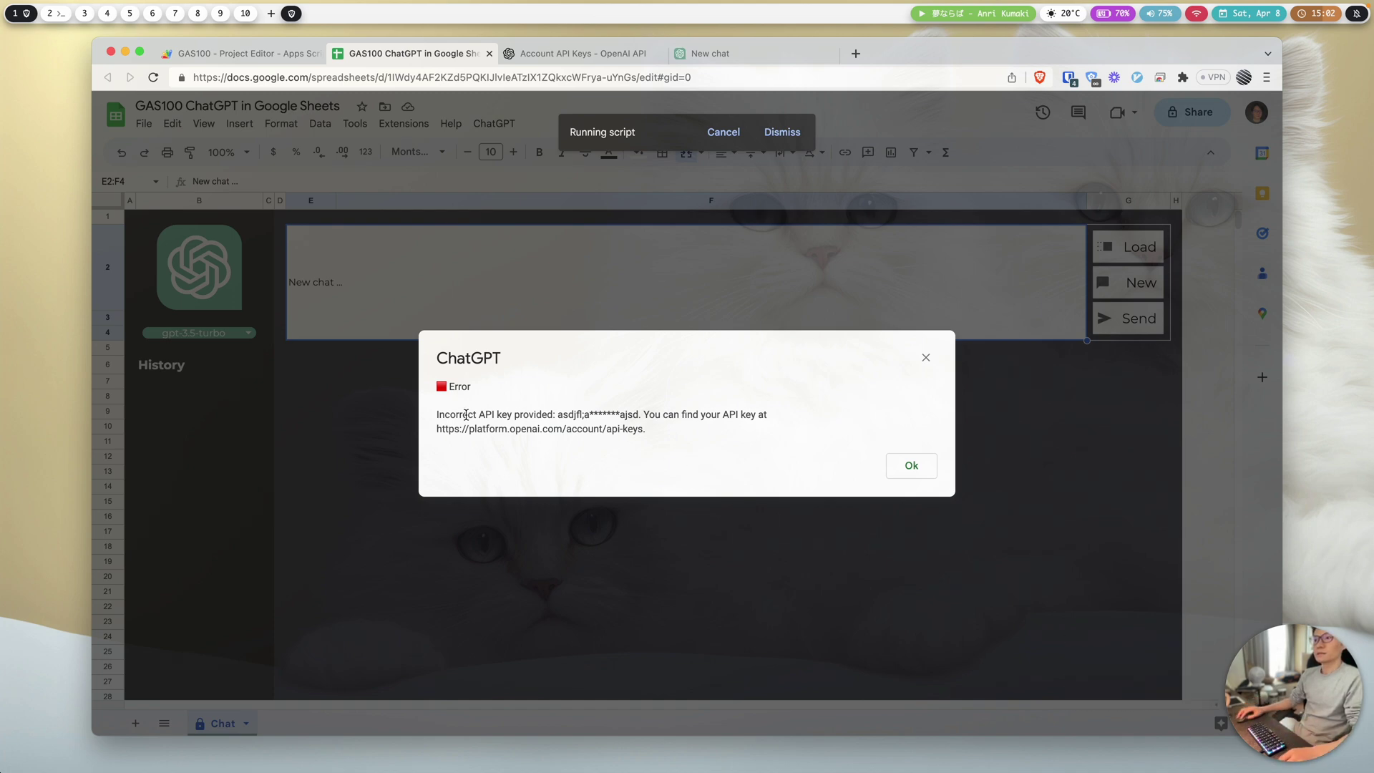
drag(436, 417, 794, 417)
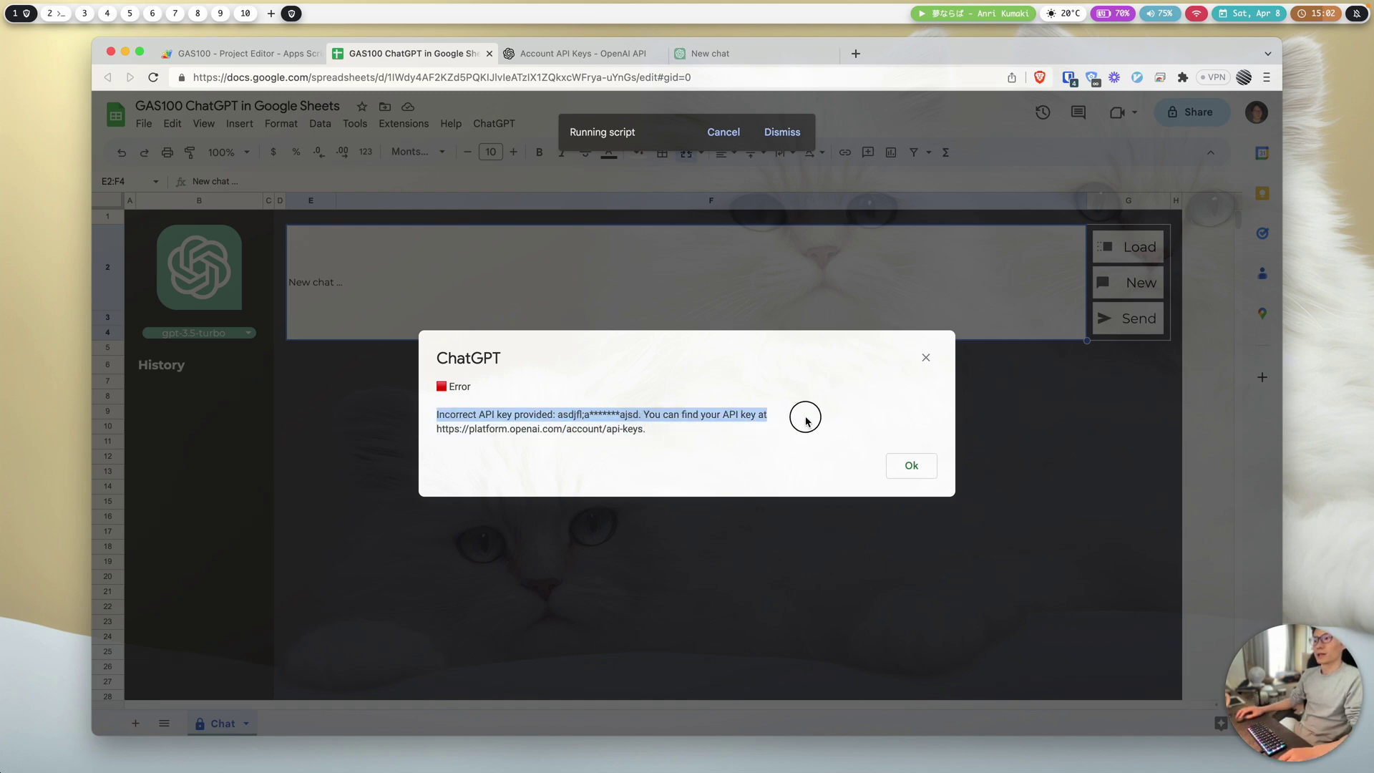
drag(648, 429, 429, 430)
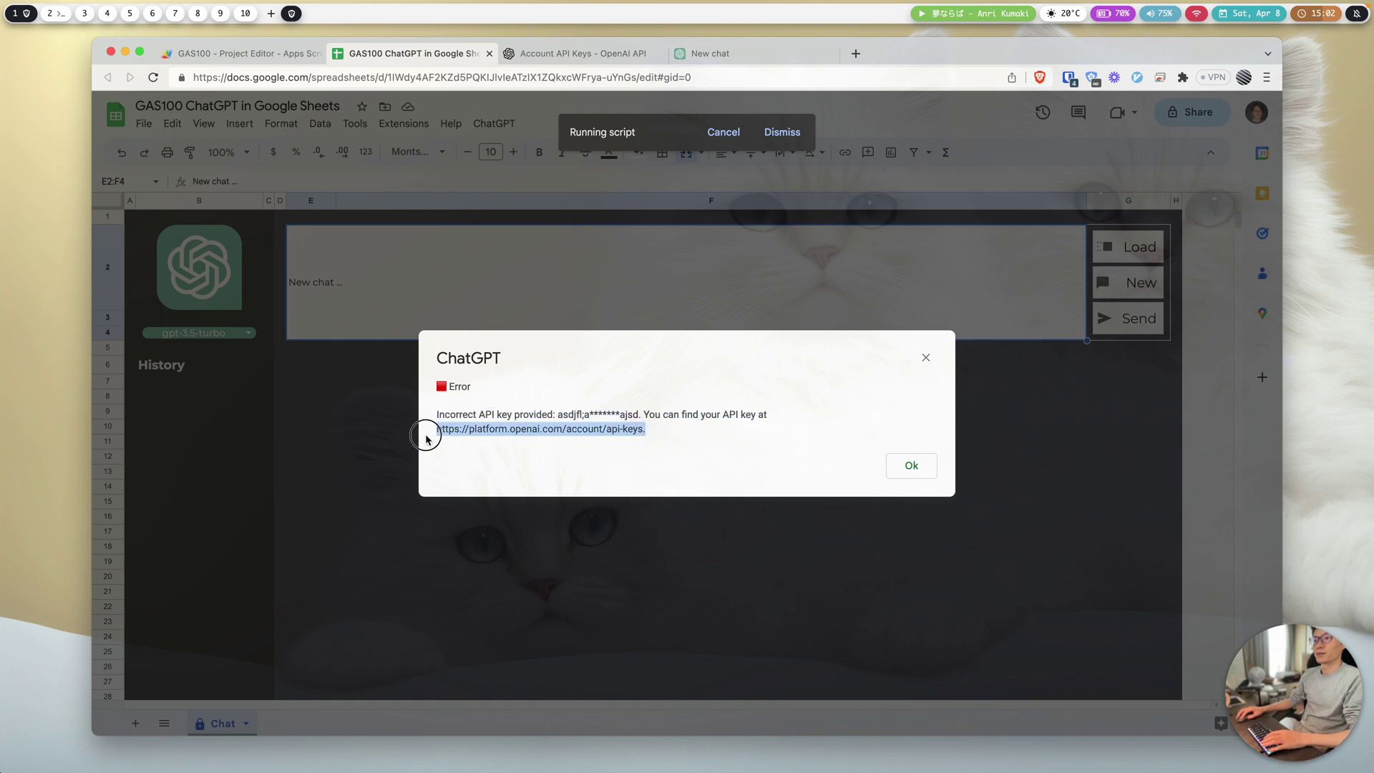
click(430, 437)
drag(486, 430, 645, 428)
click(927, 478)
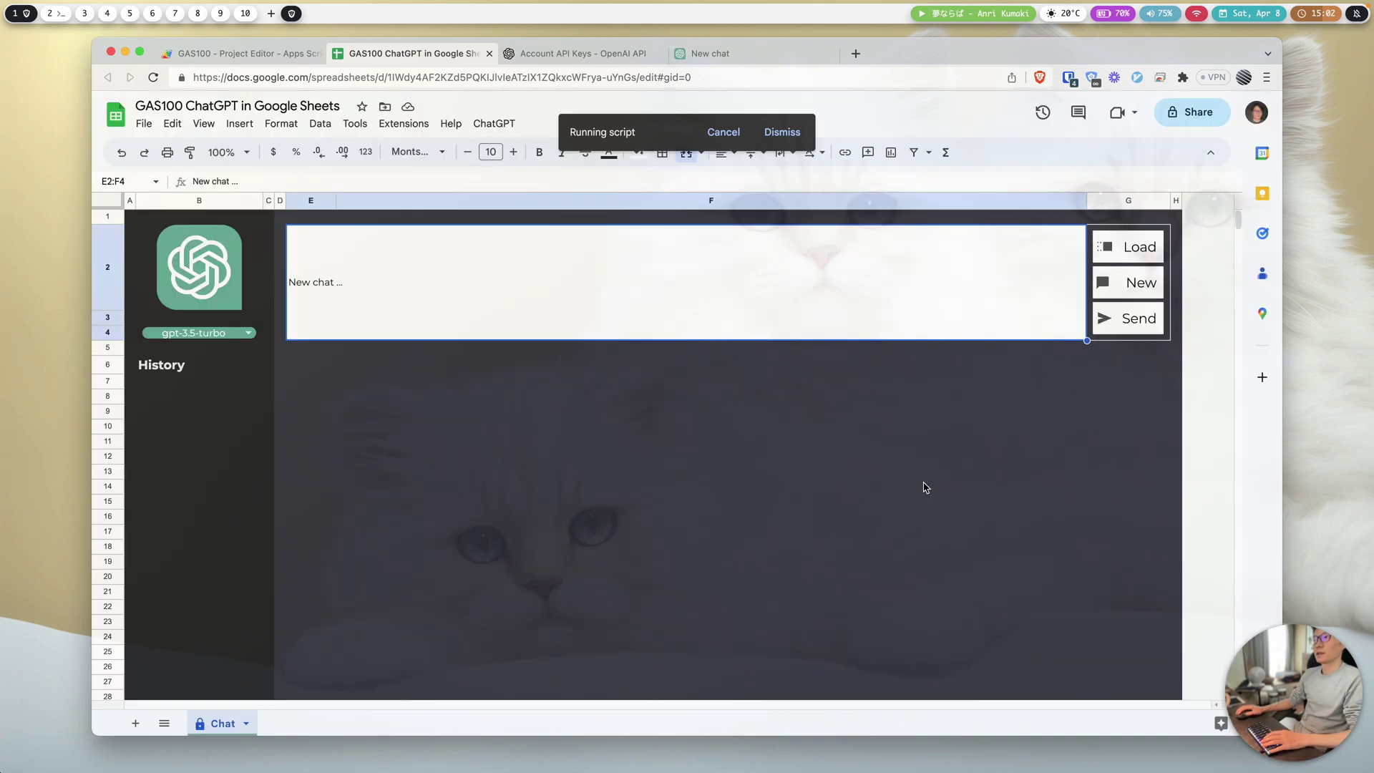
Switch to the OpenAI API keys page and create a new secret key.
click(604, 63)
click(358, 78)
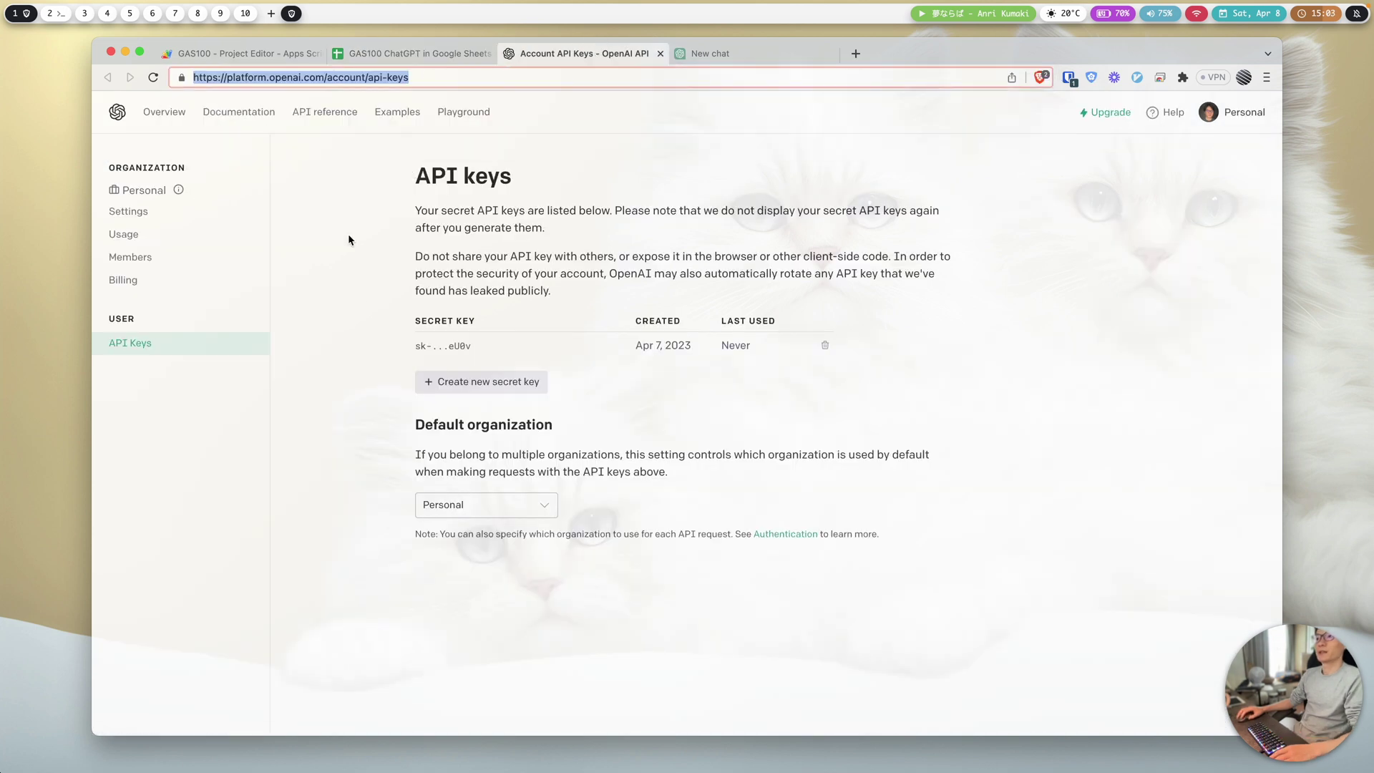
click(499, 387)
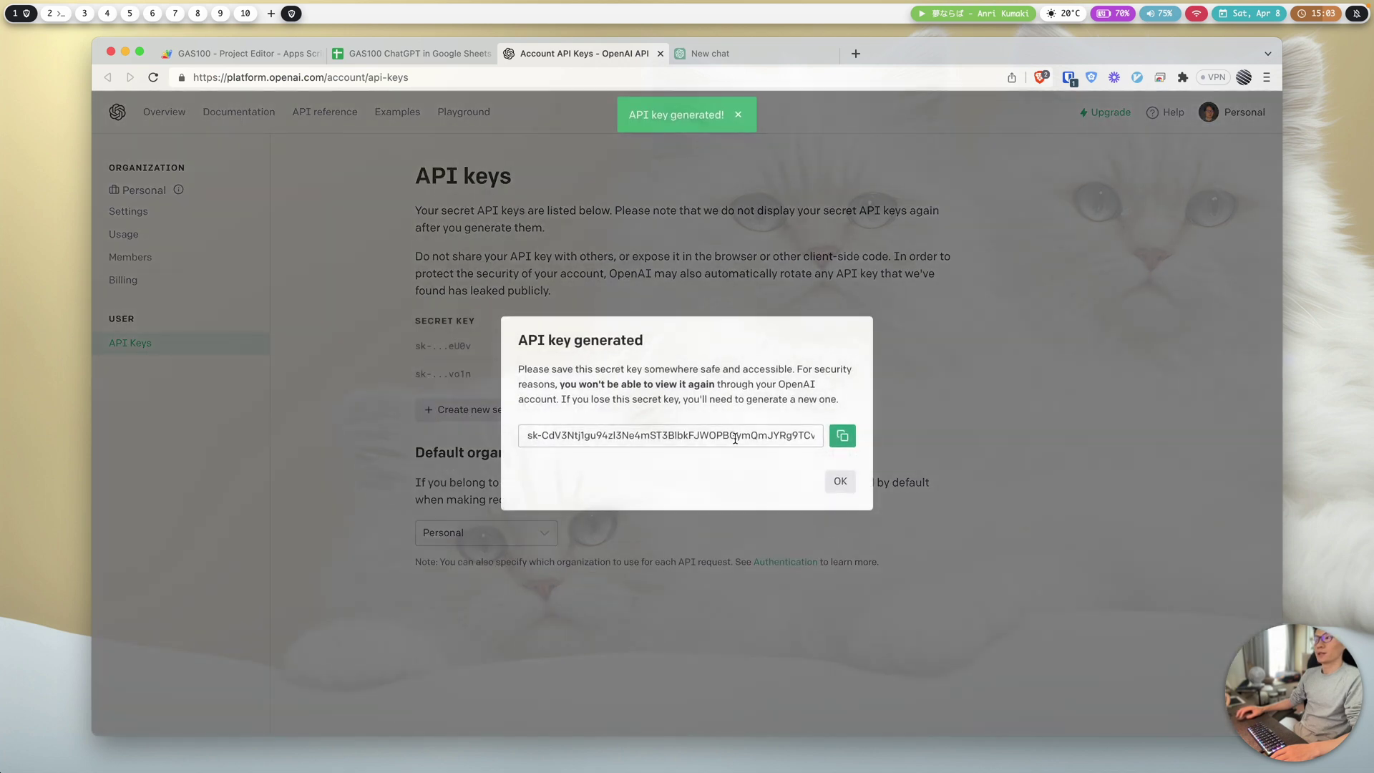
Inspect the full text of the newly generated secret key in its dialog.
drag(649, 438, 820, 435)
click(529, 438)
click(583, 442)
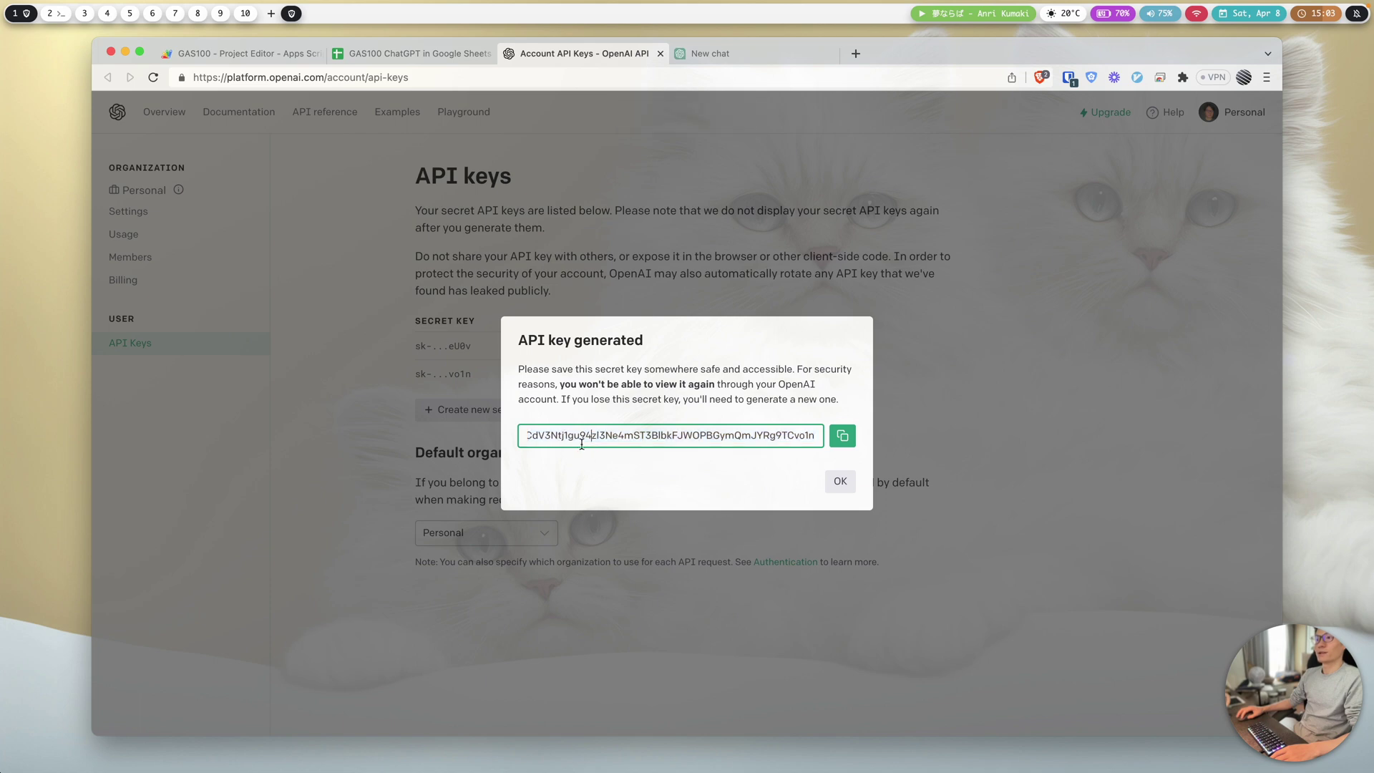
drag(723, 435, 480, 436)
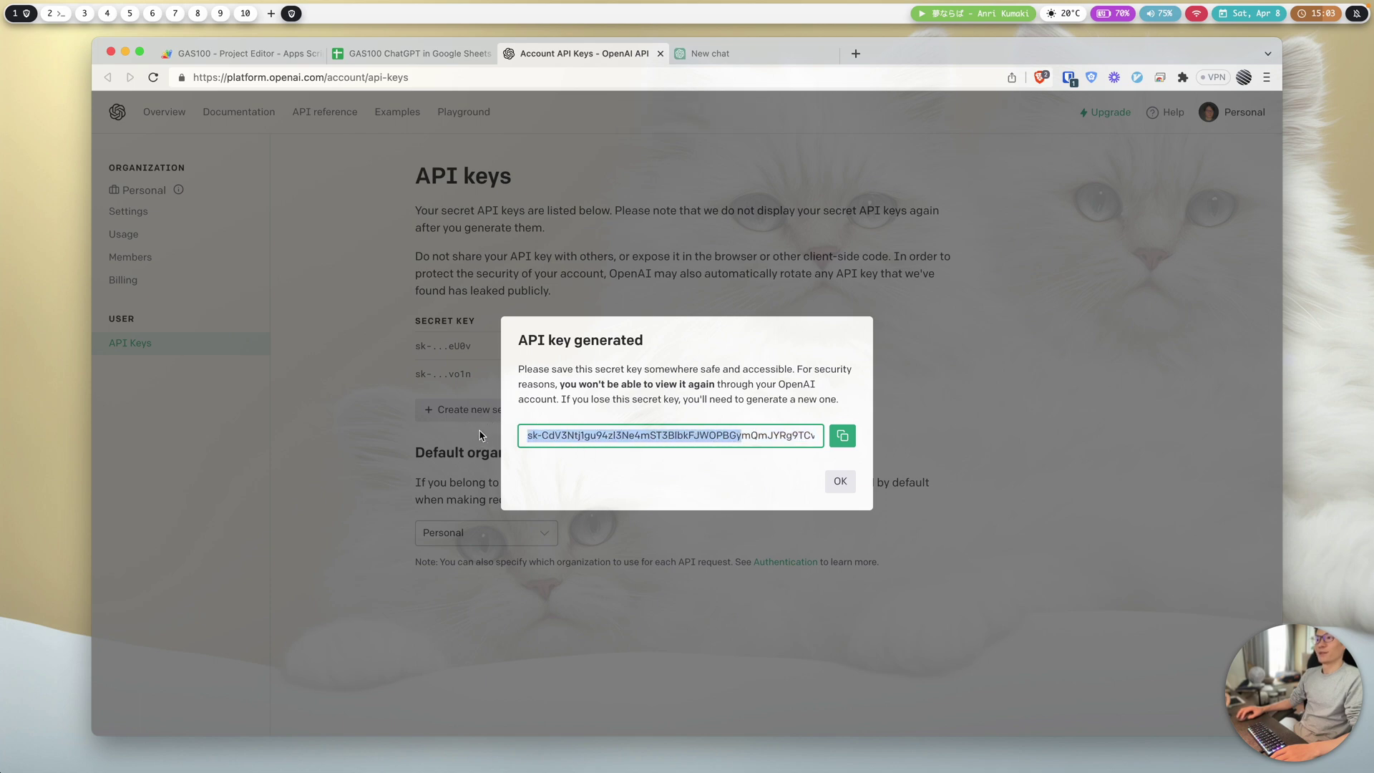
click(683, 438)
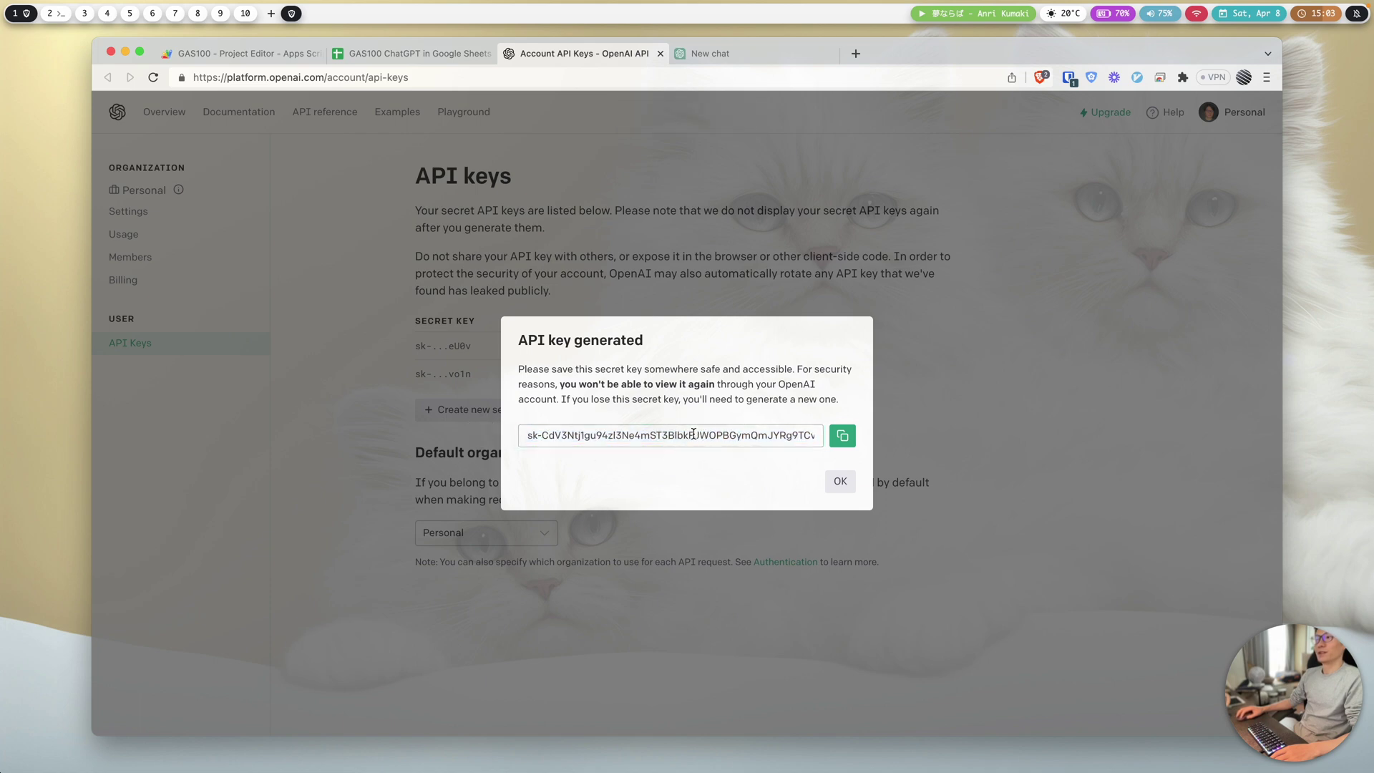
shift+click(693, 434)
click(694, 434)
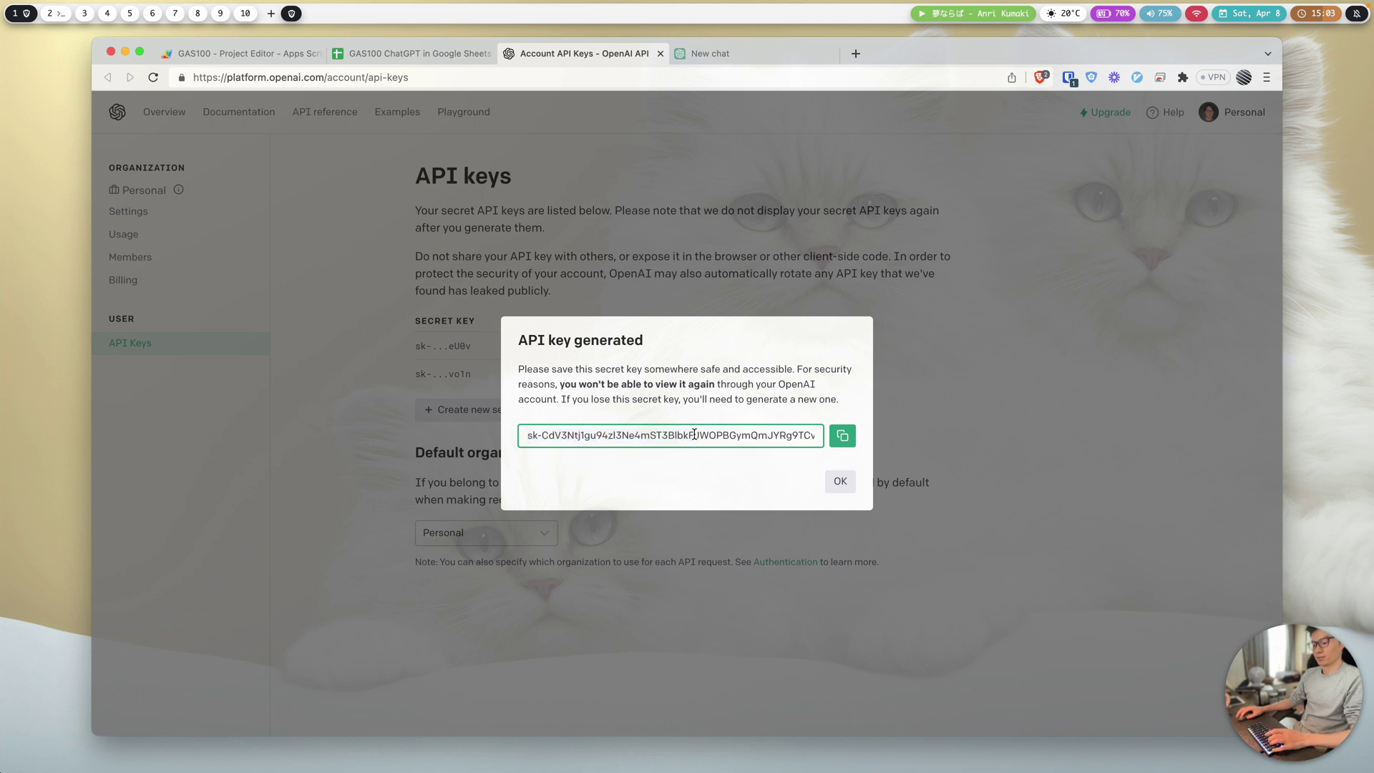
Copy the newly generated secret key and close its dialog.
triple_click(699, 436)
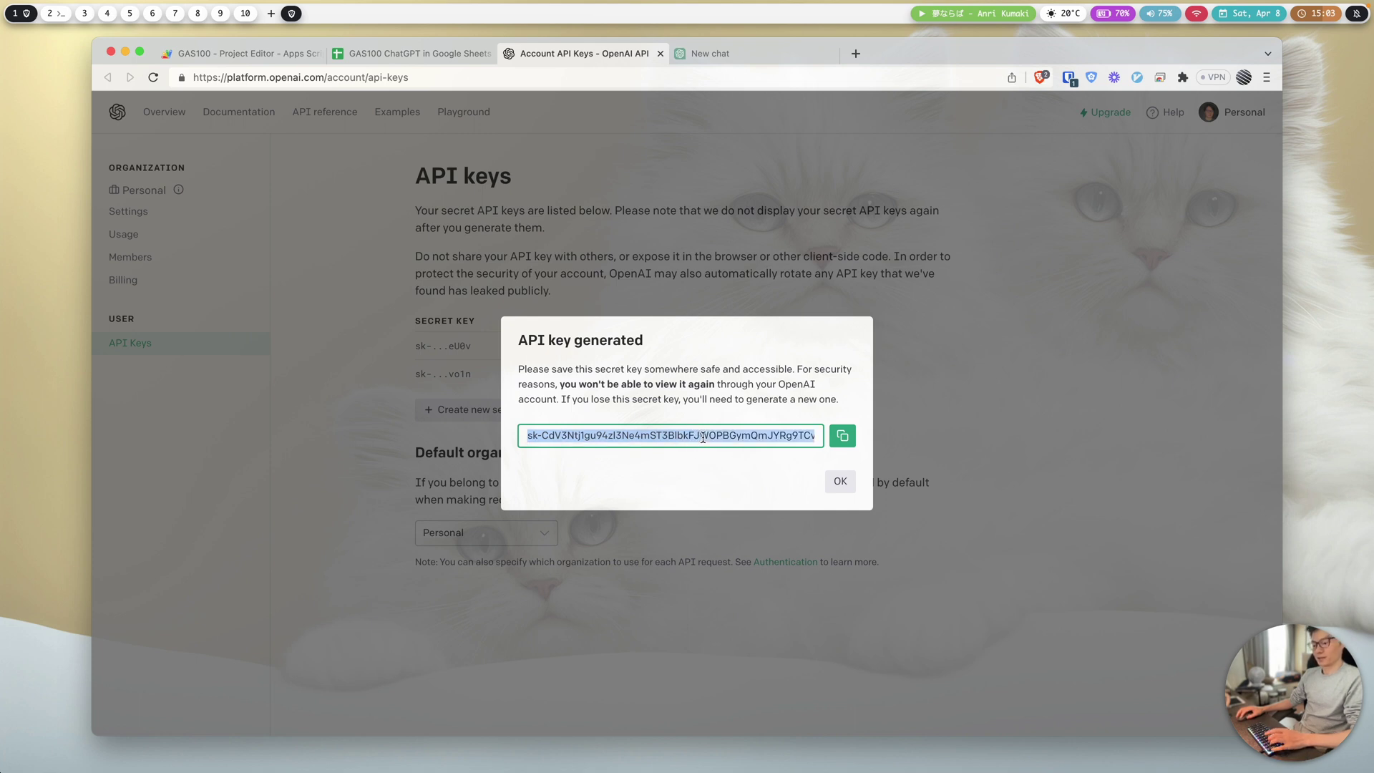
click(842, 436)
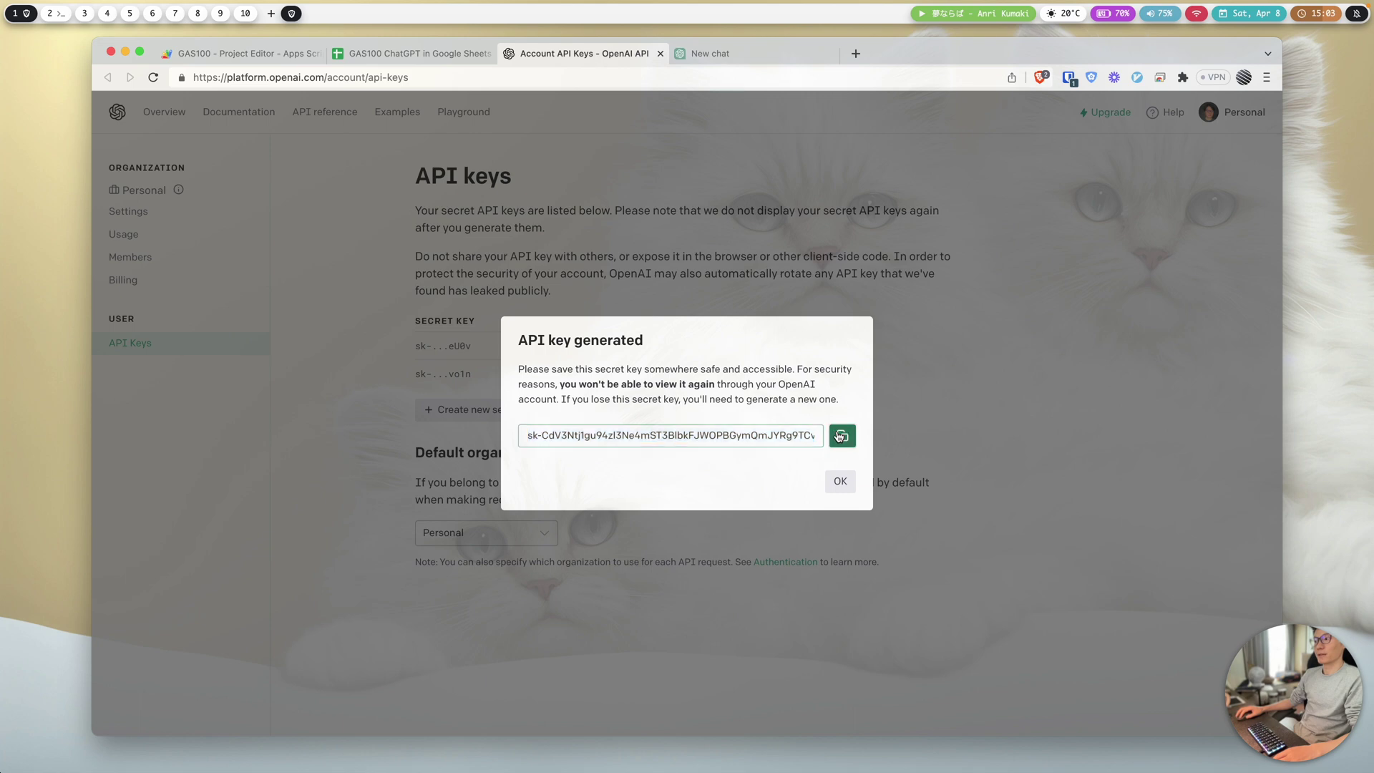
click(838, 482)
Switch to the Google Sheets chat spreadsheet and submit the copied API key through the ChatGPT API key prompt.
click(409, 53)
click(495, 124)
click(502, 146)
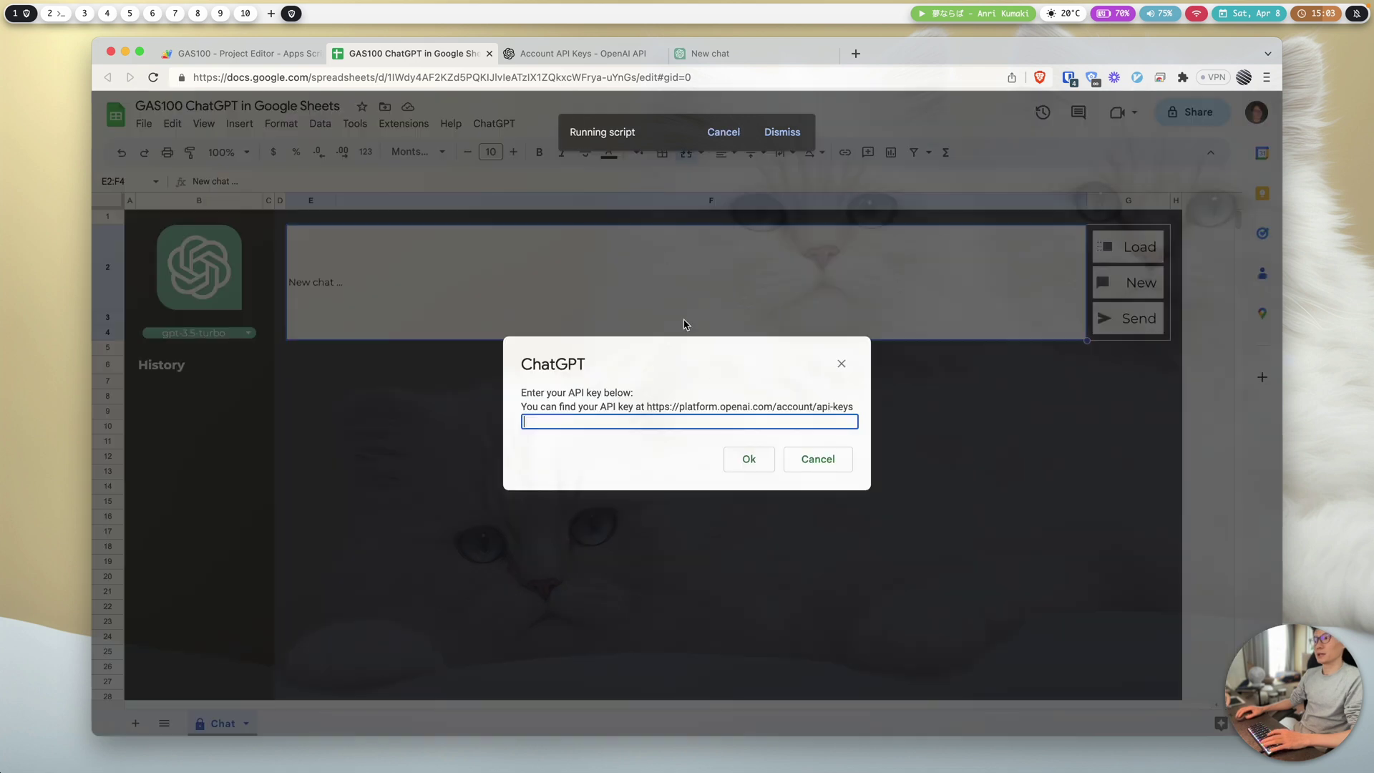
key(super+v)
click(748, 460)
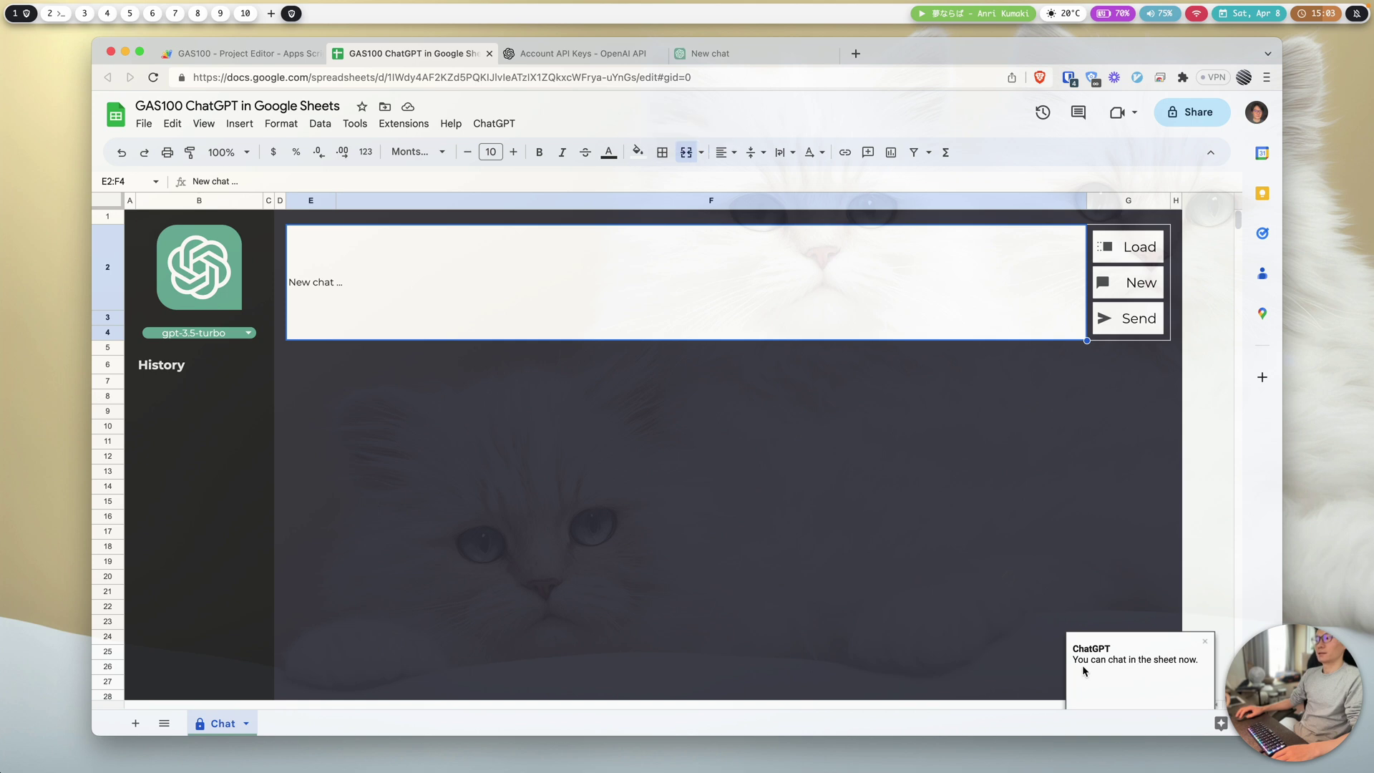
click(1205, 642)
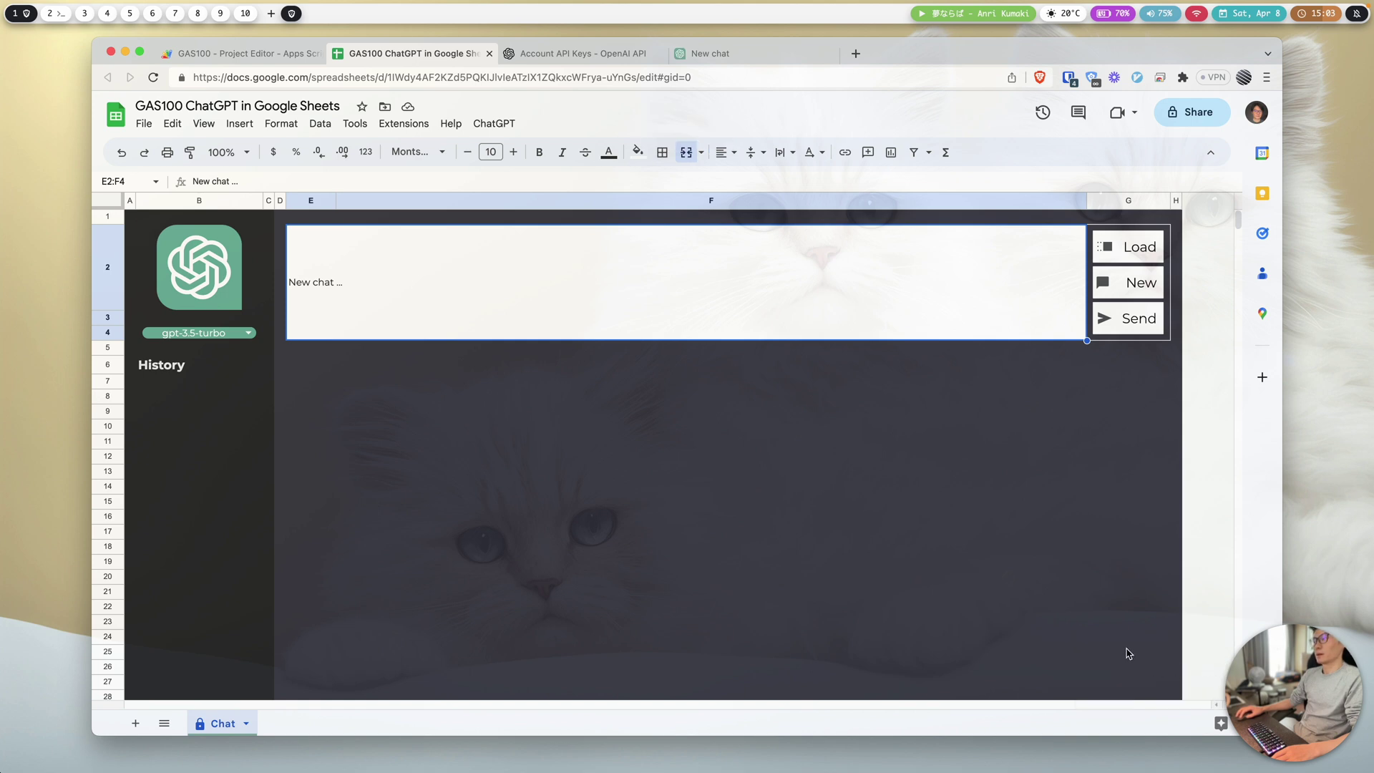
Enter a hello message introducing the sender by first name in the prompt cell E2:F4 and send it to ChatGPT.
click(698, 518)
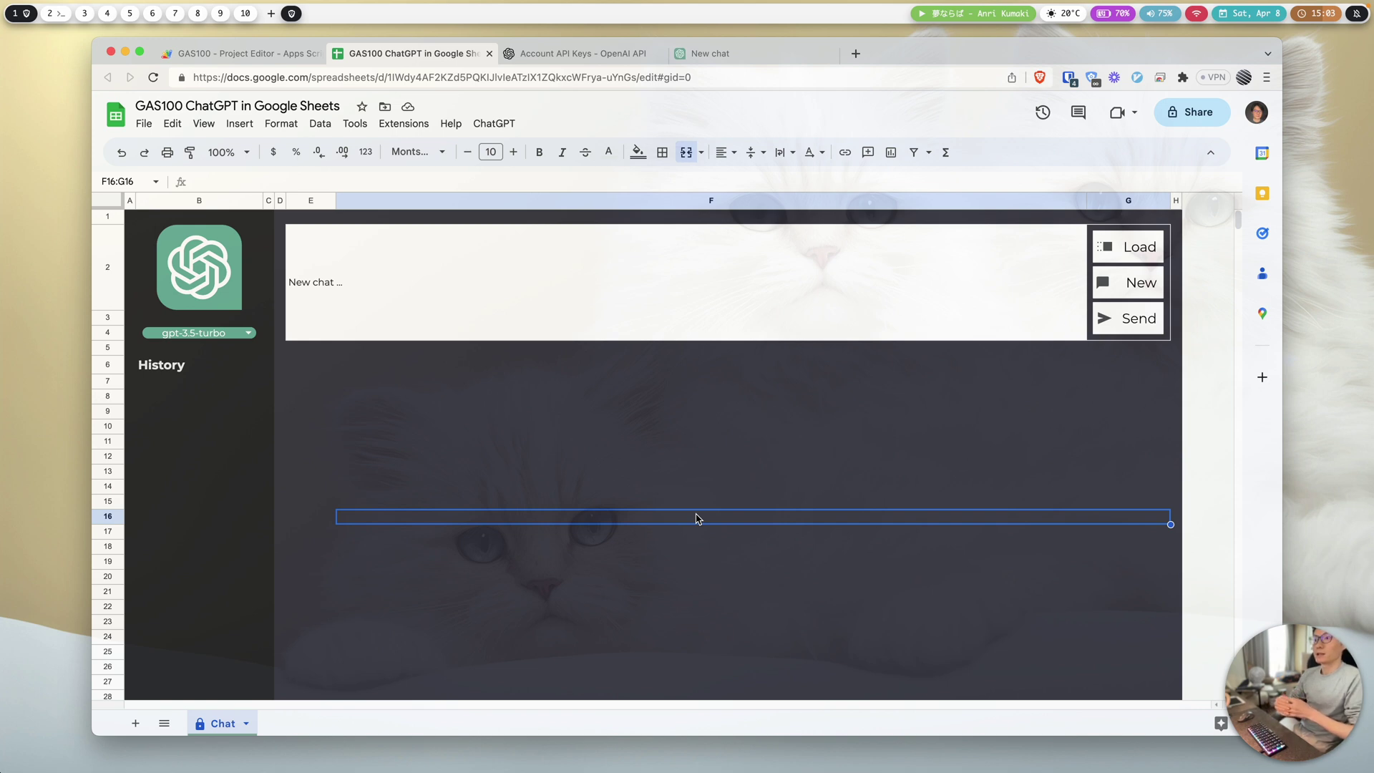
click(591, 315)
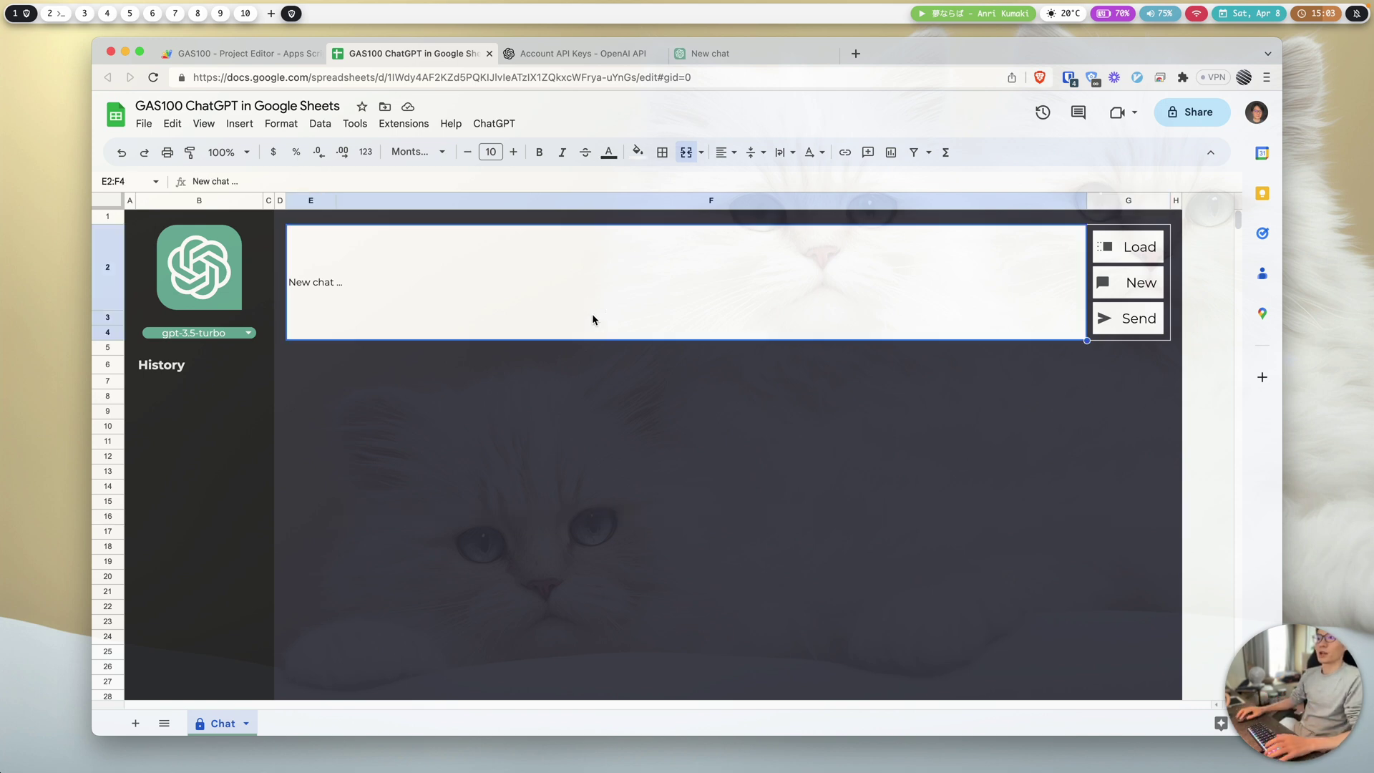
text(He)
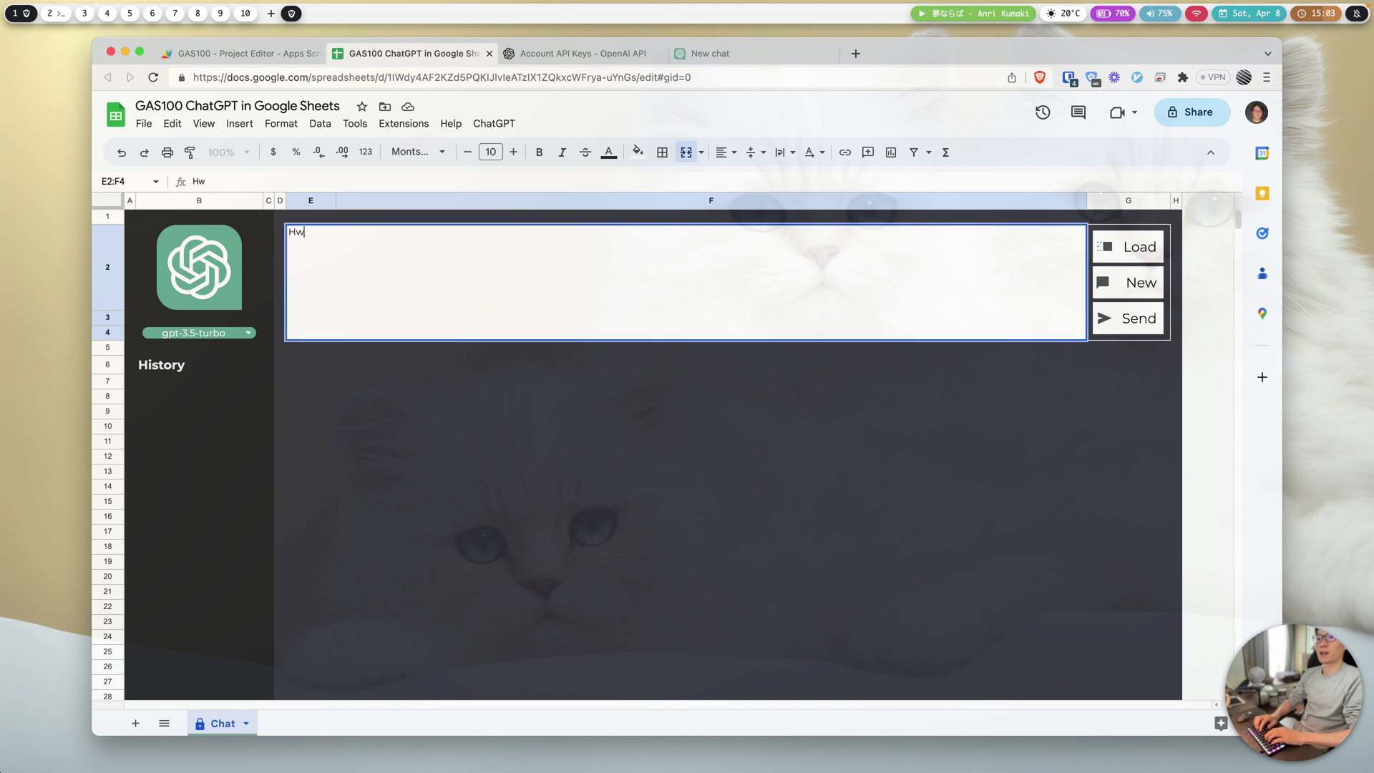
text(llo, )
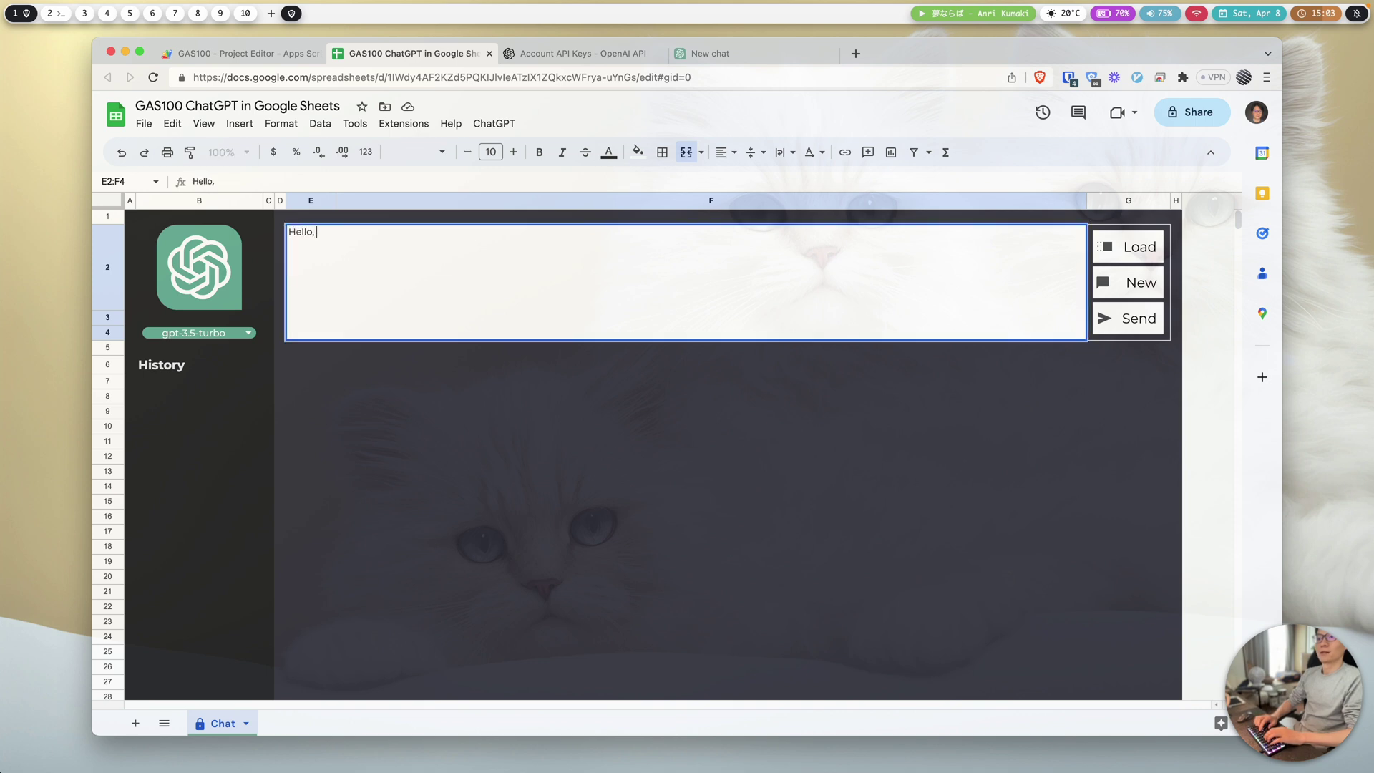
text(this is Ashton.)
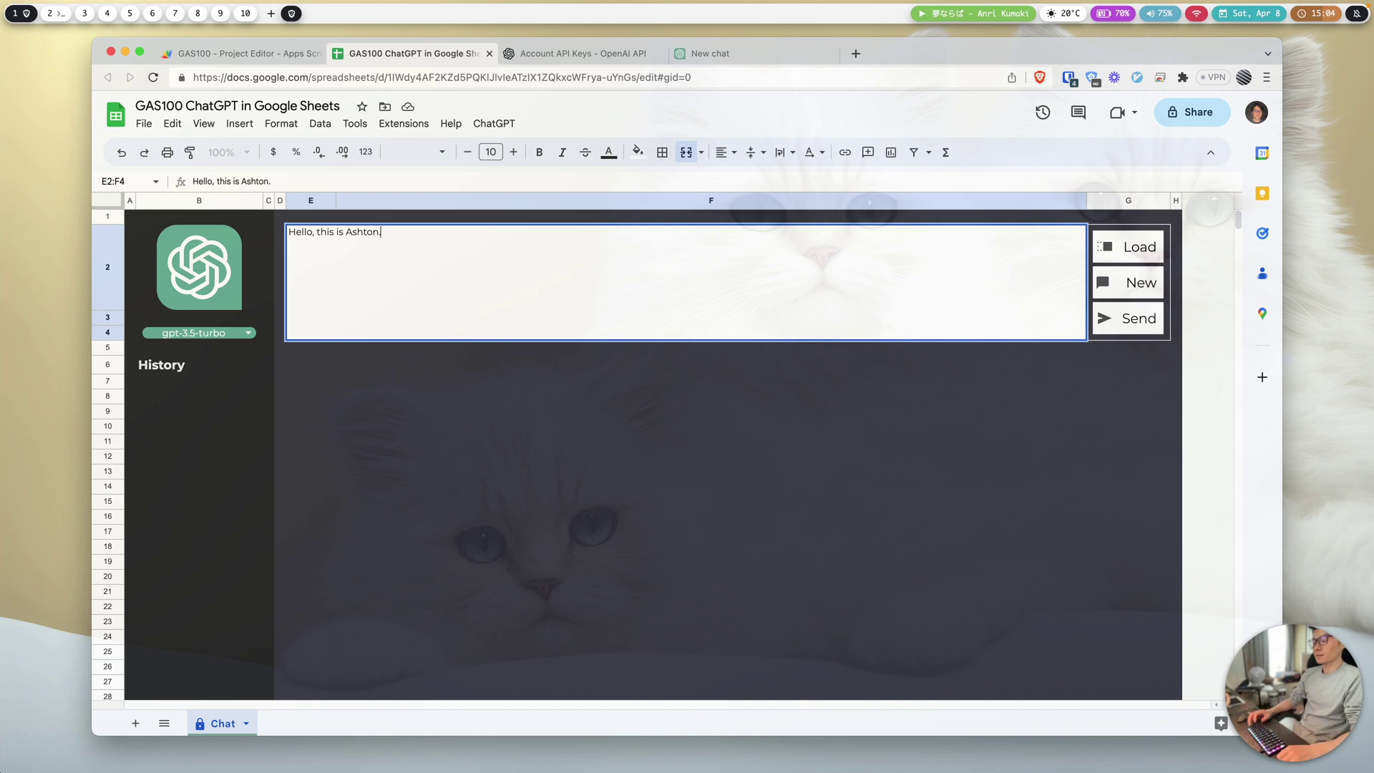
key(Return)
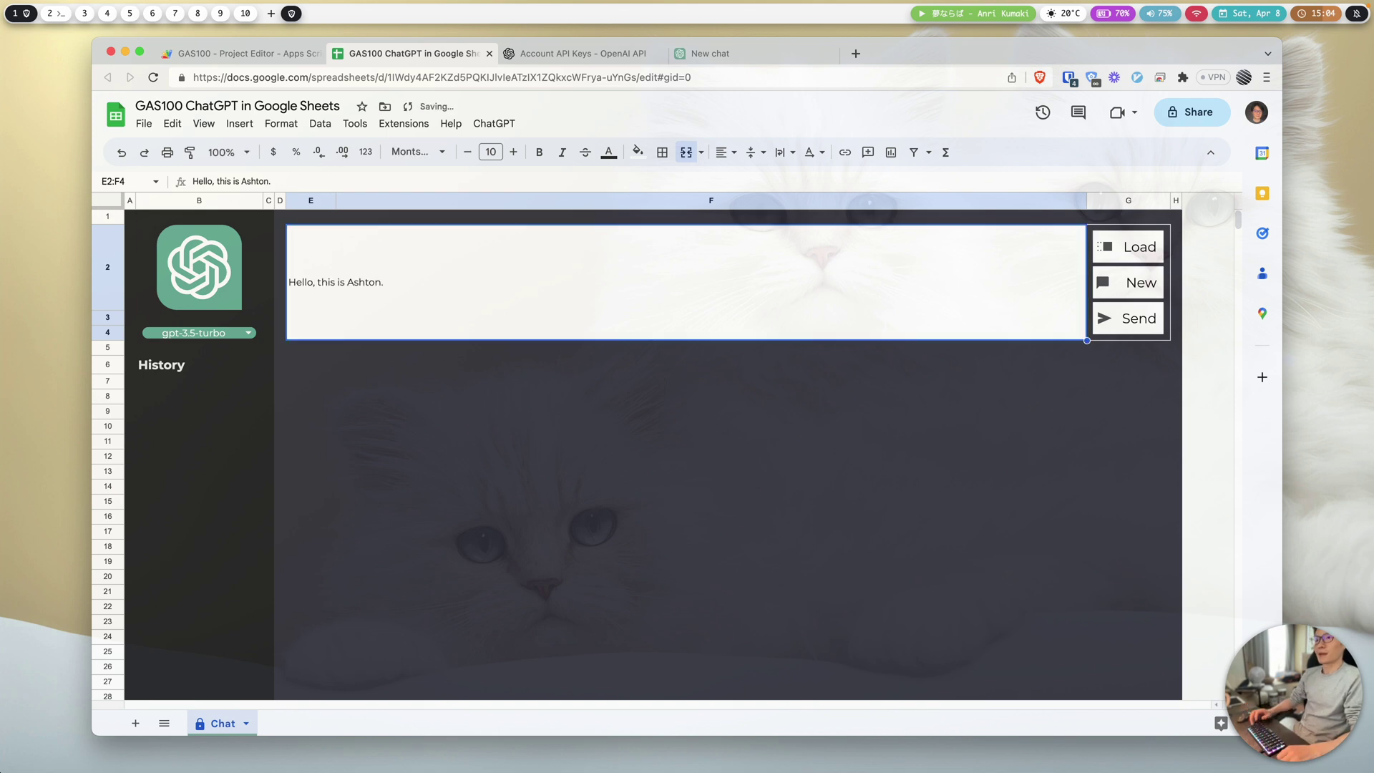
click(1126, 317)
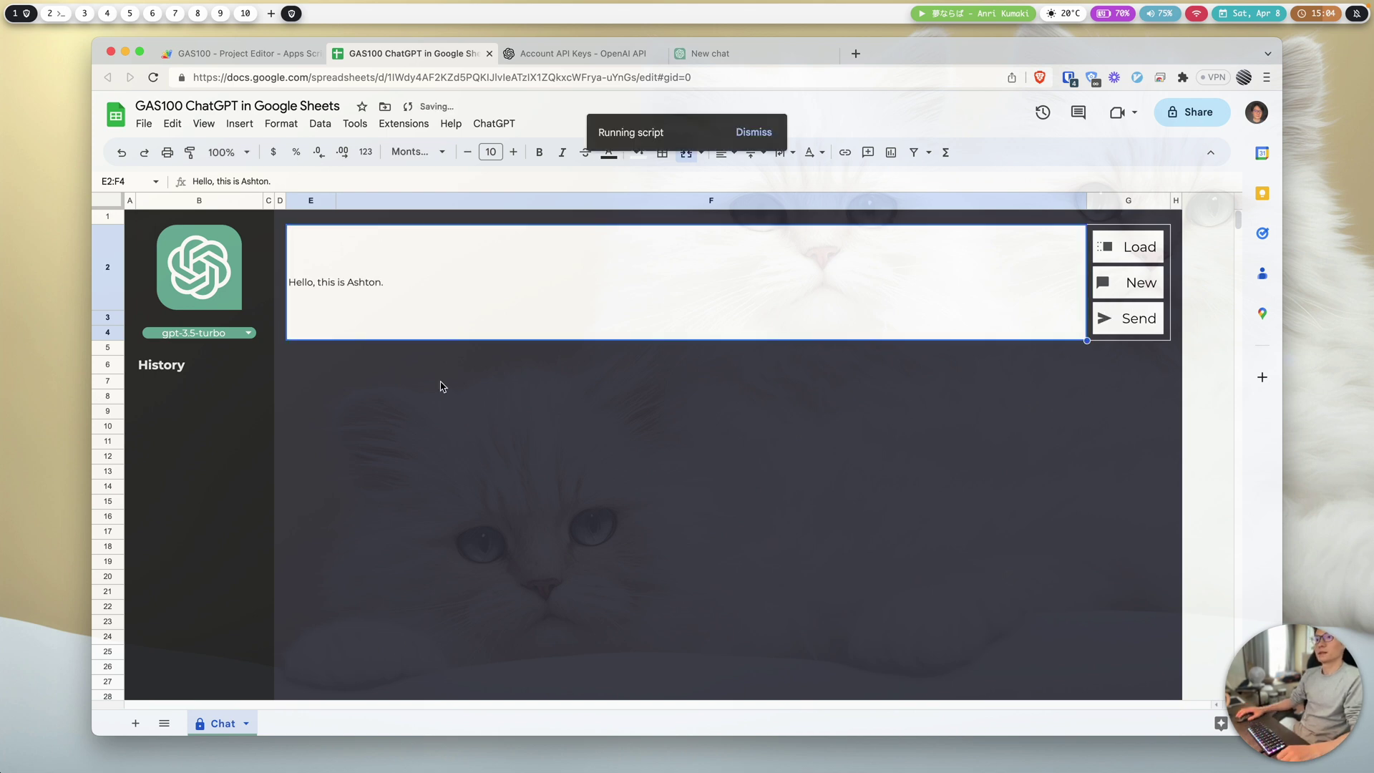
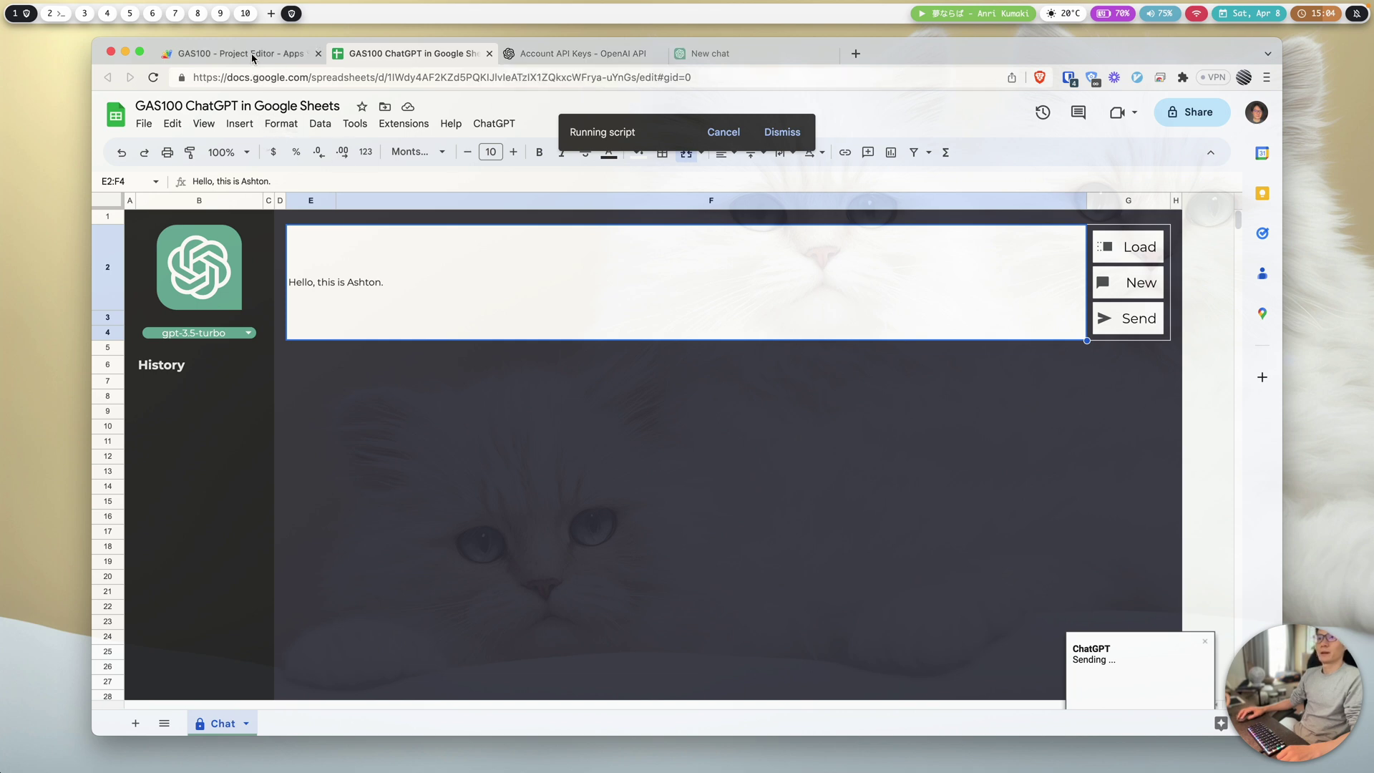
Open the GAS100 project's executions page in Apps Script, and return to the Chat sheet to examine the History entry and ChatGPT's first reply.
click(113, 243)
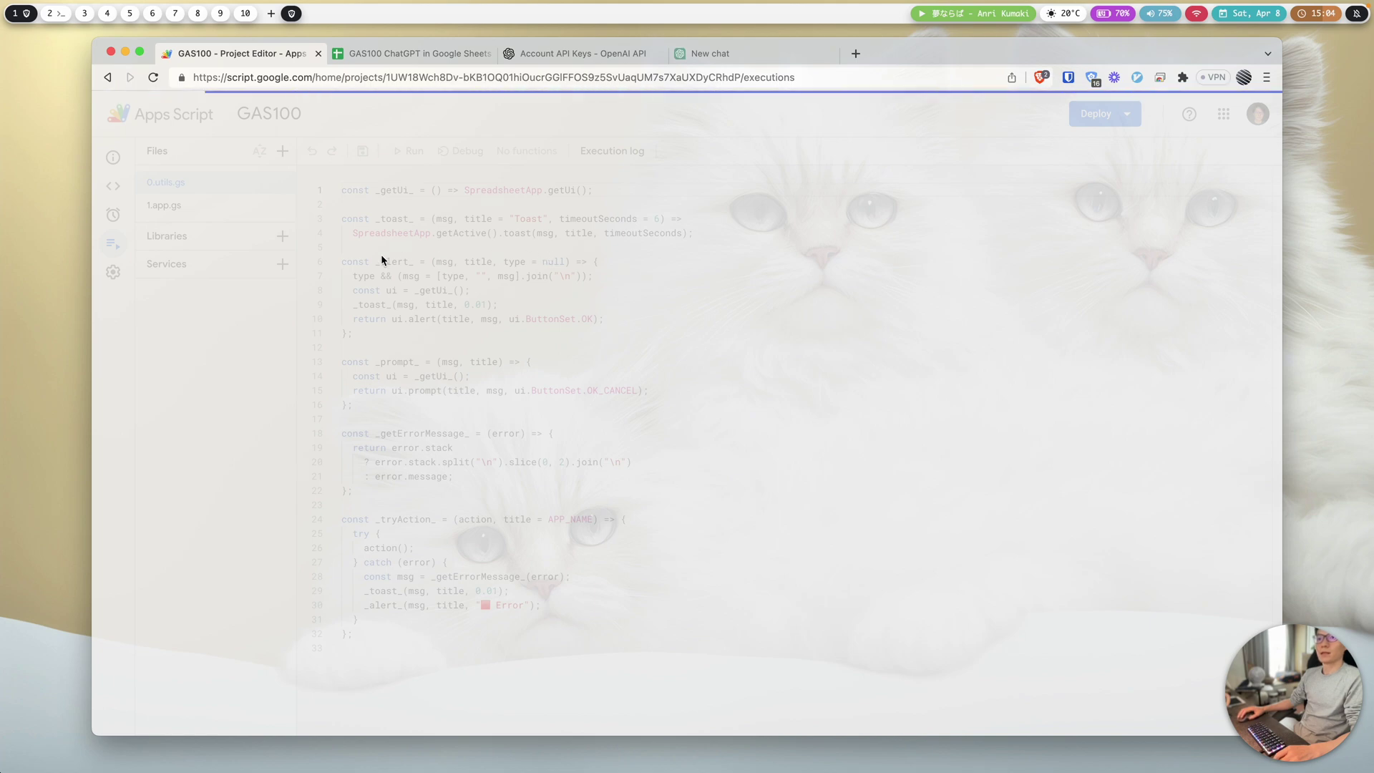
click(465, 56)
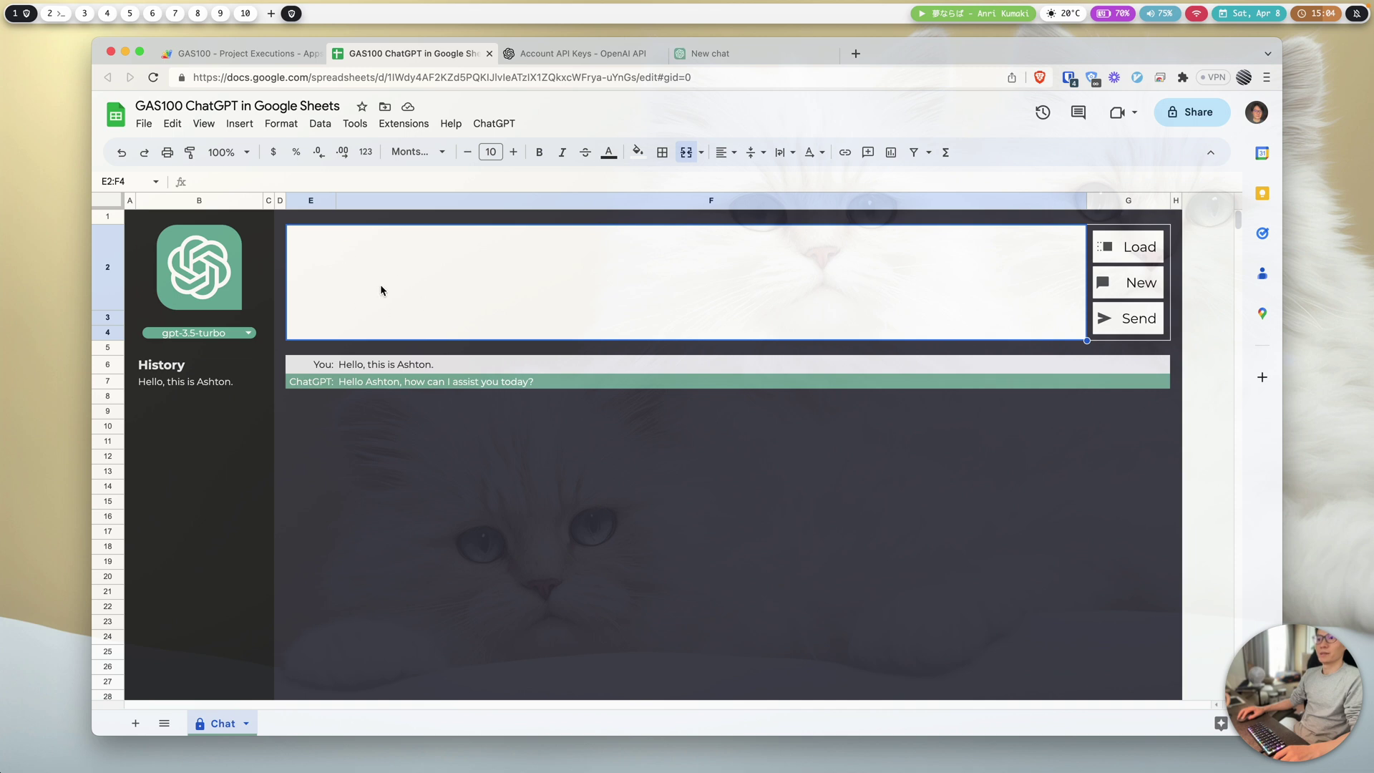
click(176, 383)
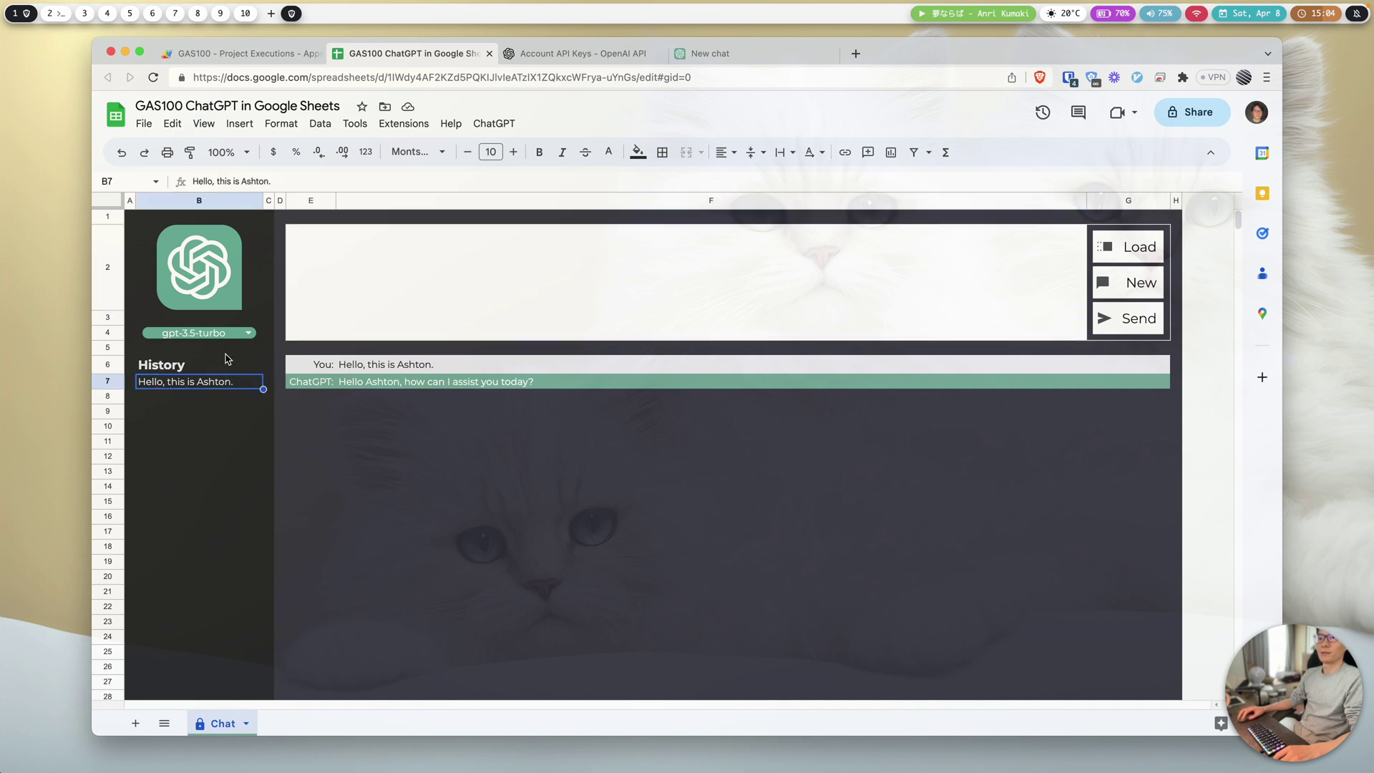
click(355, 384)
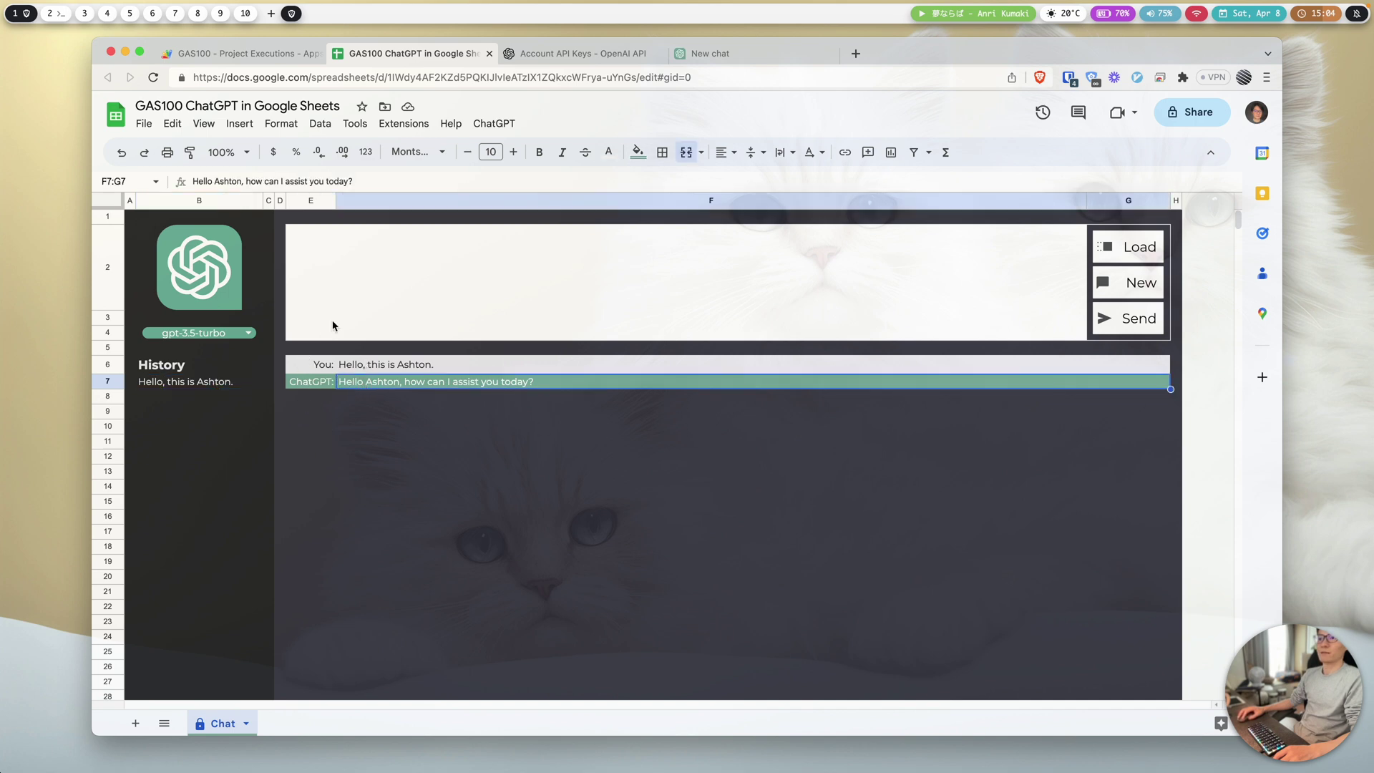
Enter "How to validate if a value is a date in JavaScript?" in the prompt cell and send it.
click(383, 274)
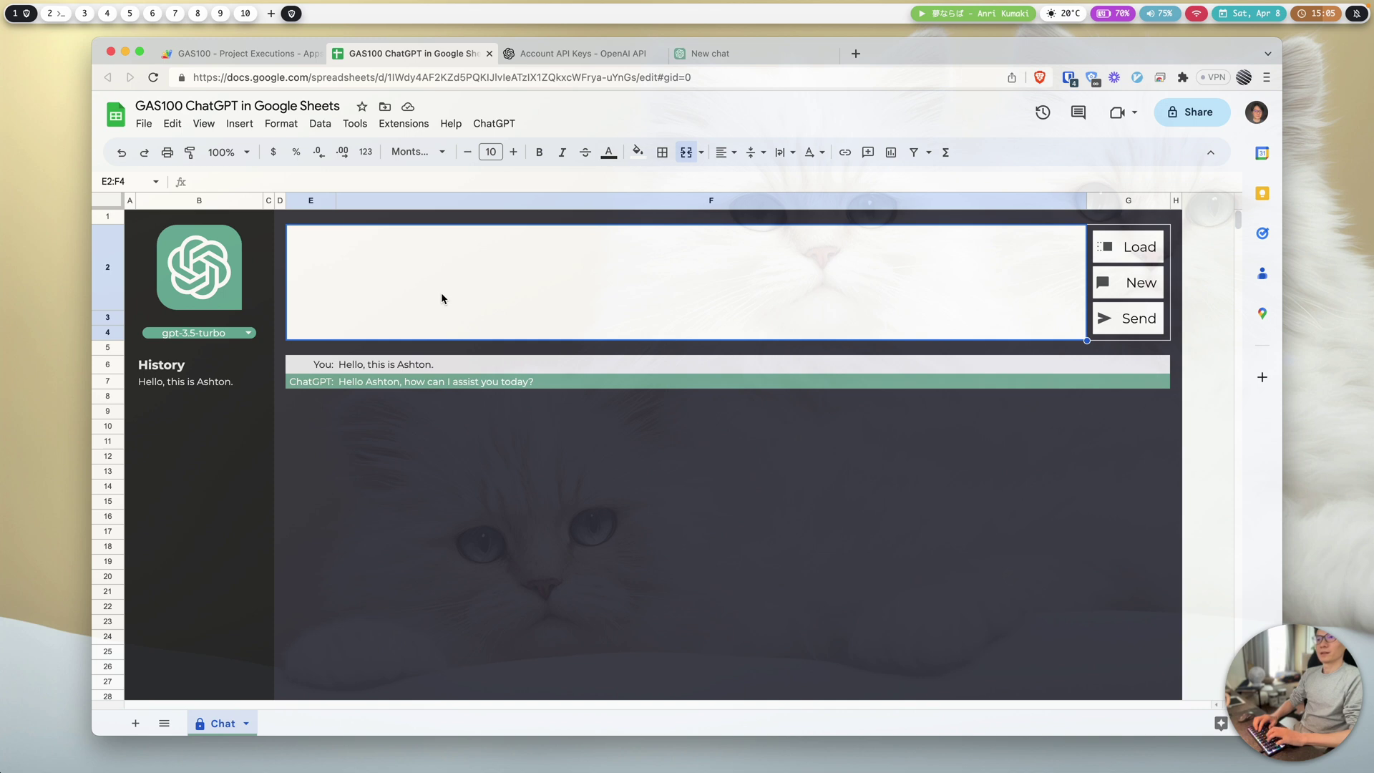
text(How to )
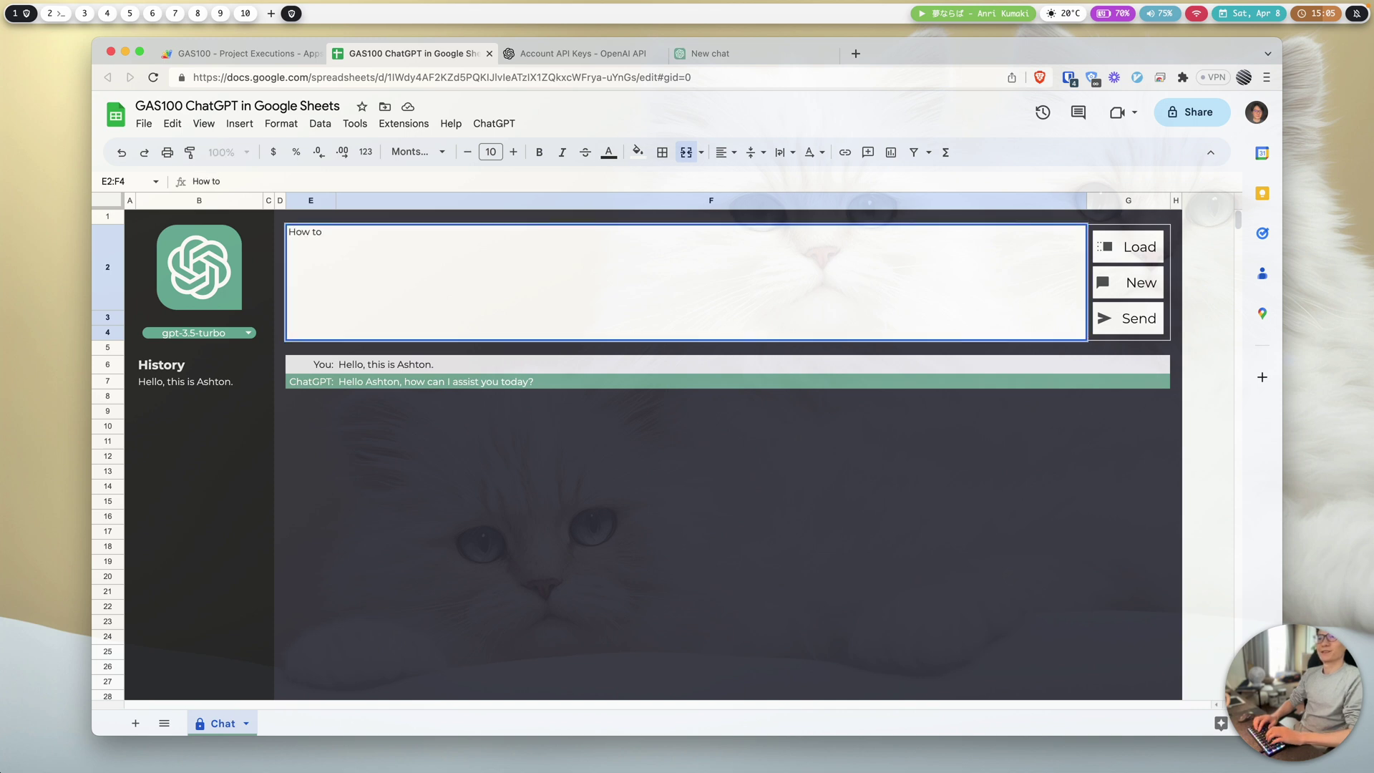
text(va)
key(BackSpace)
key(BackSpace)
text(validate if a value)
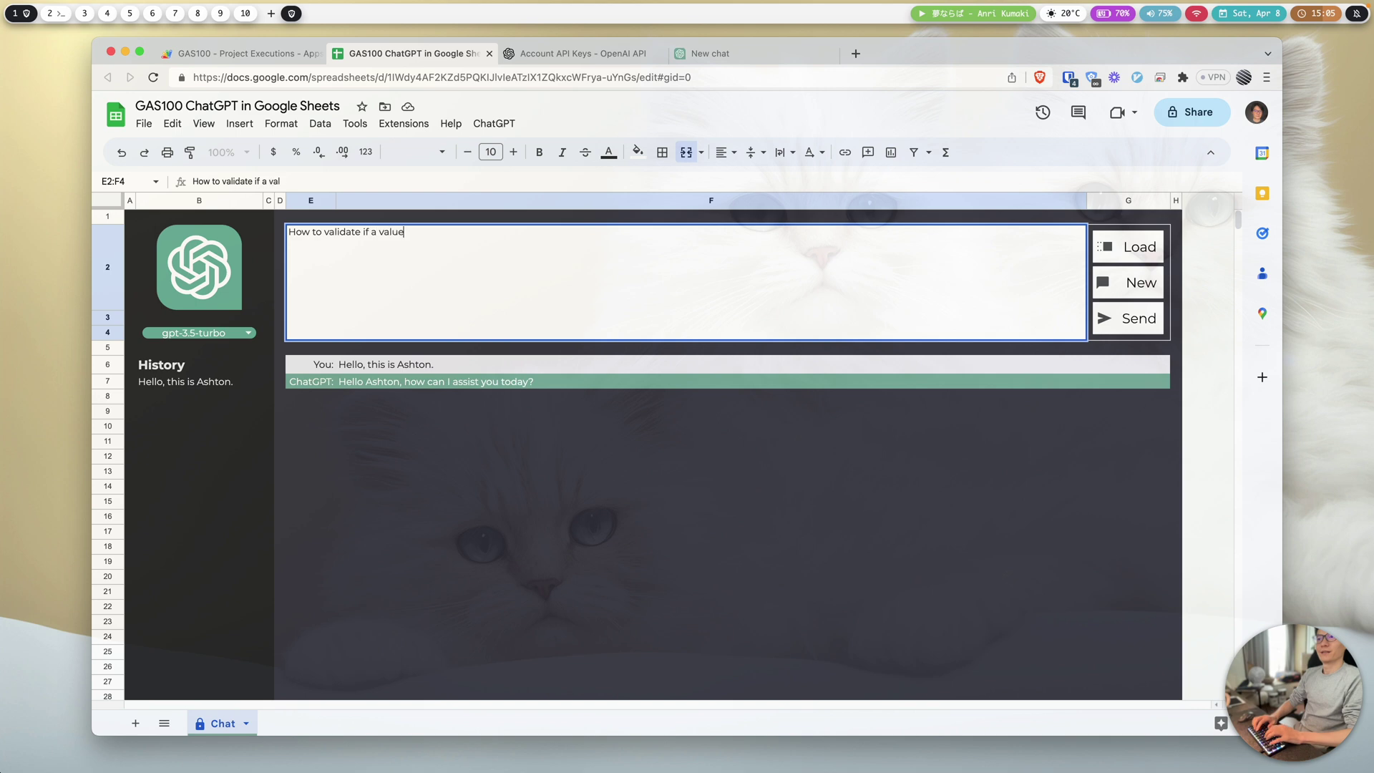
text( is a date in )
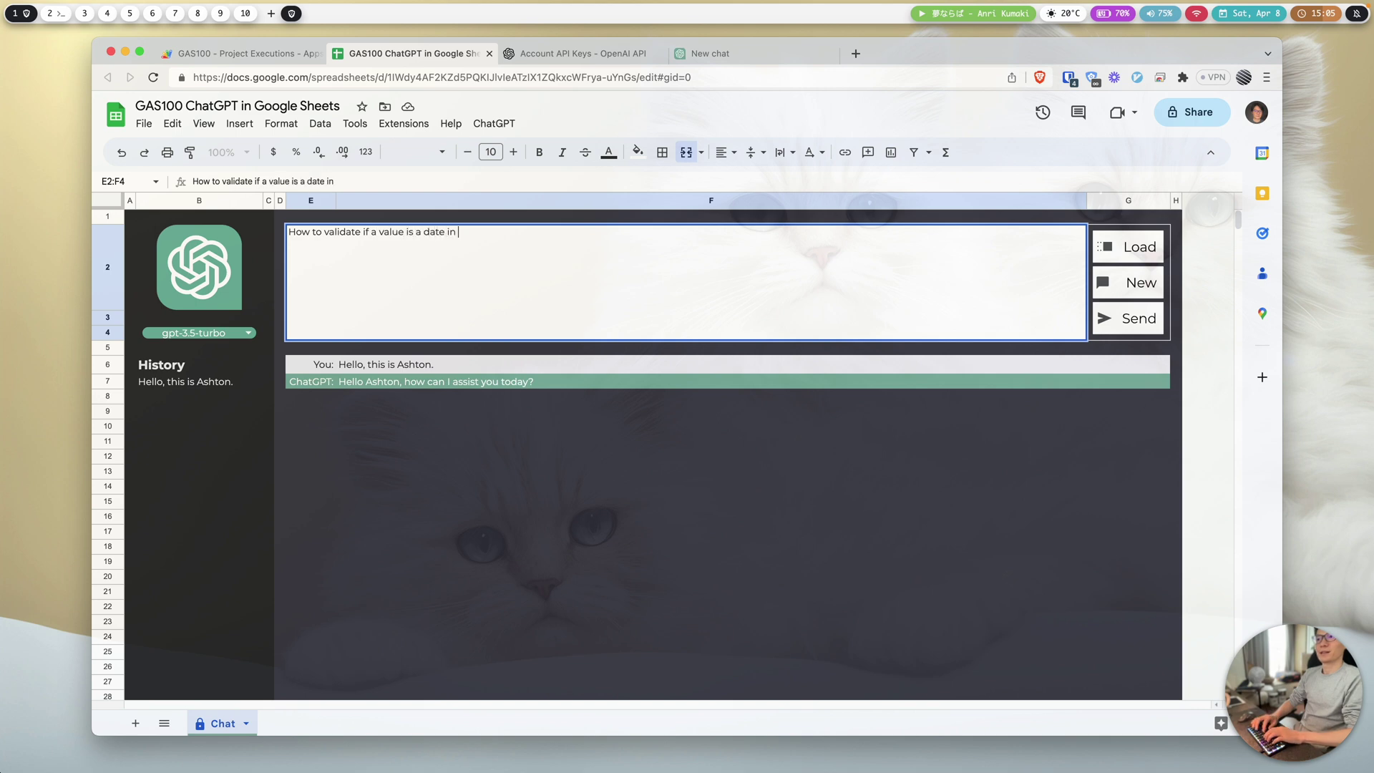
text(JavaScript?)
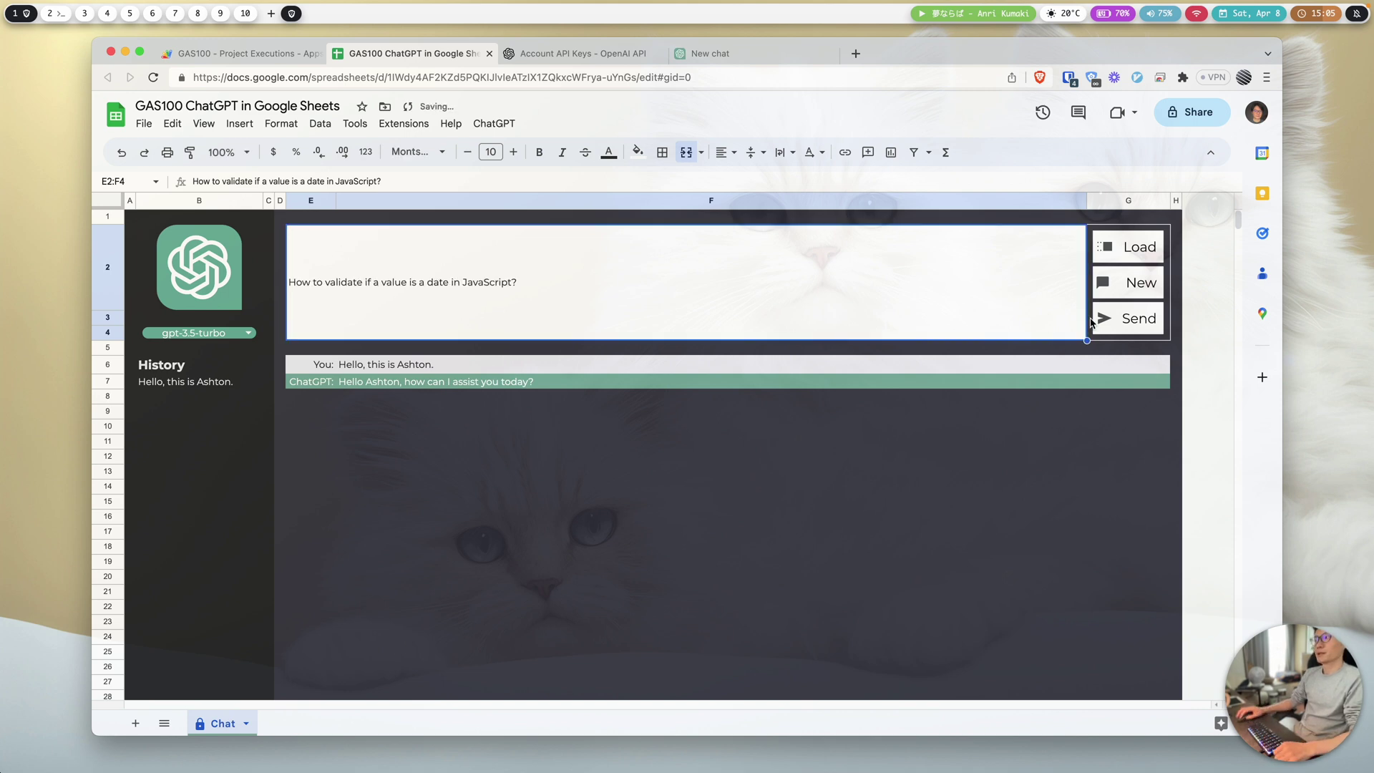
click(1145, 315)
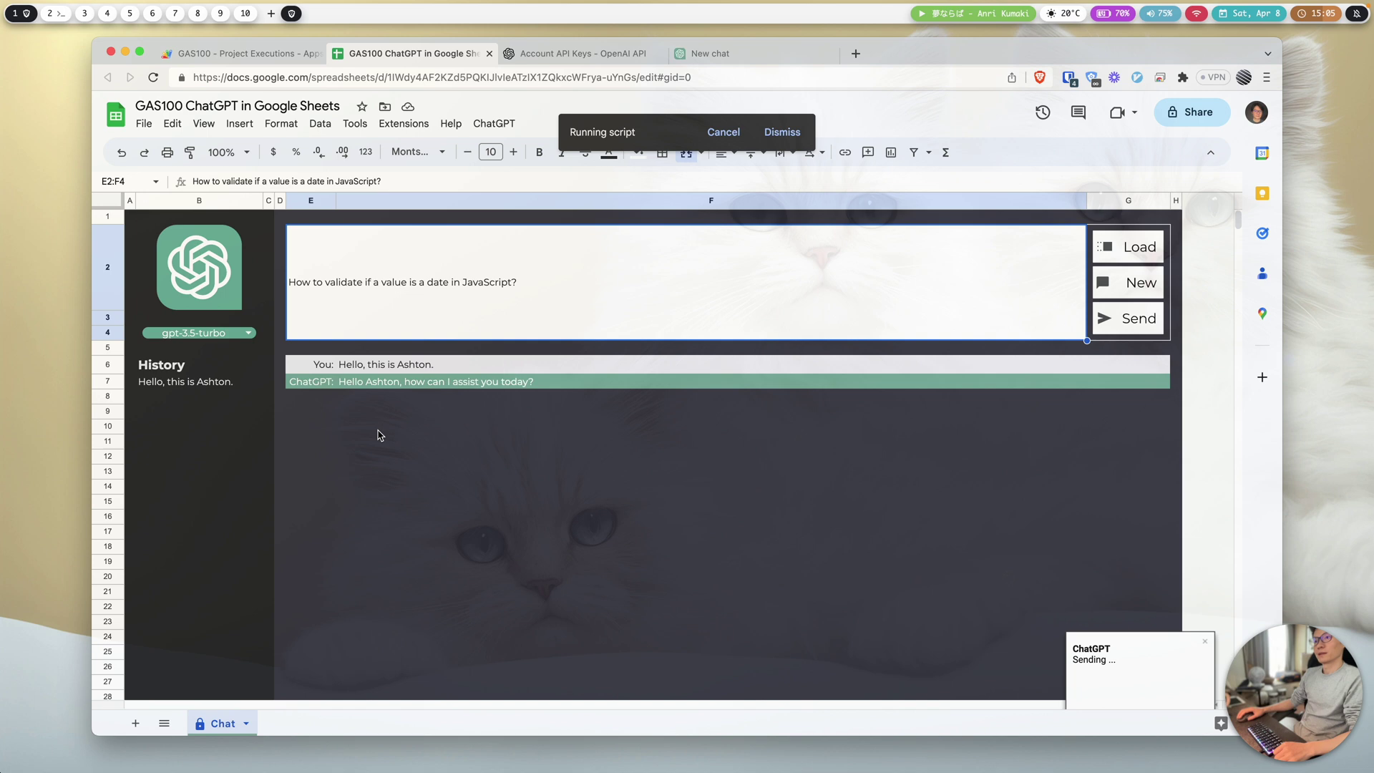
Open the stored conversation data in cell C7 beside the first History entry and examine the user message's role and content.
click(231, 387)
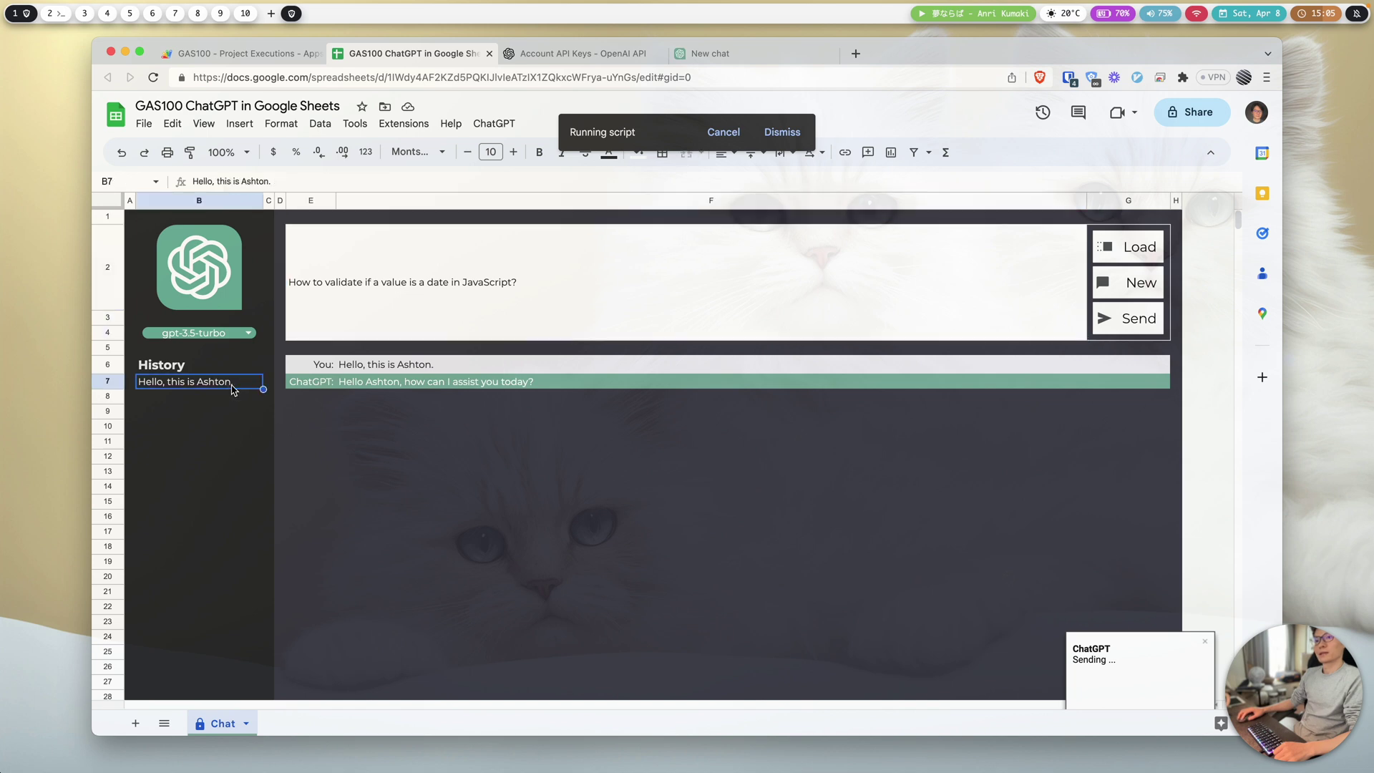
click(269, 384)
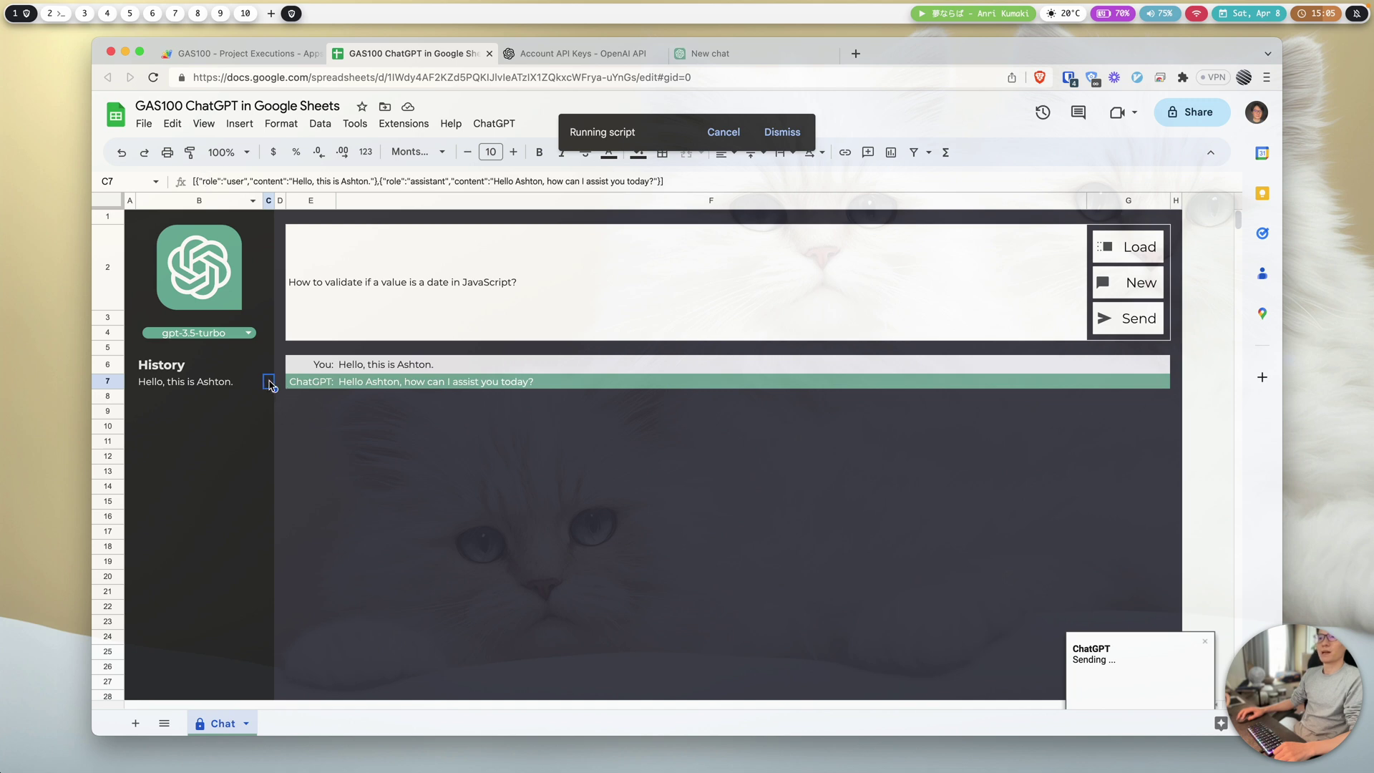
click(315, 175)
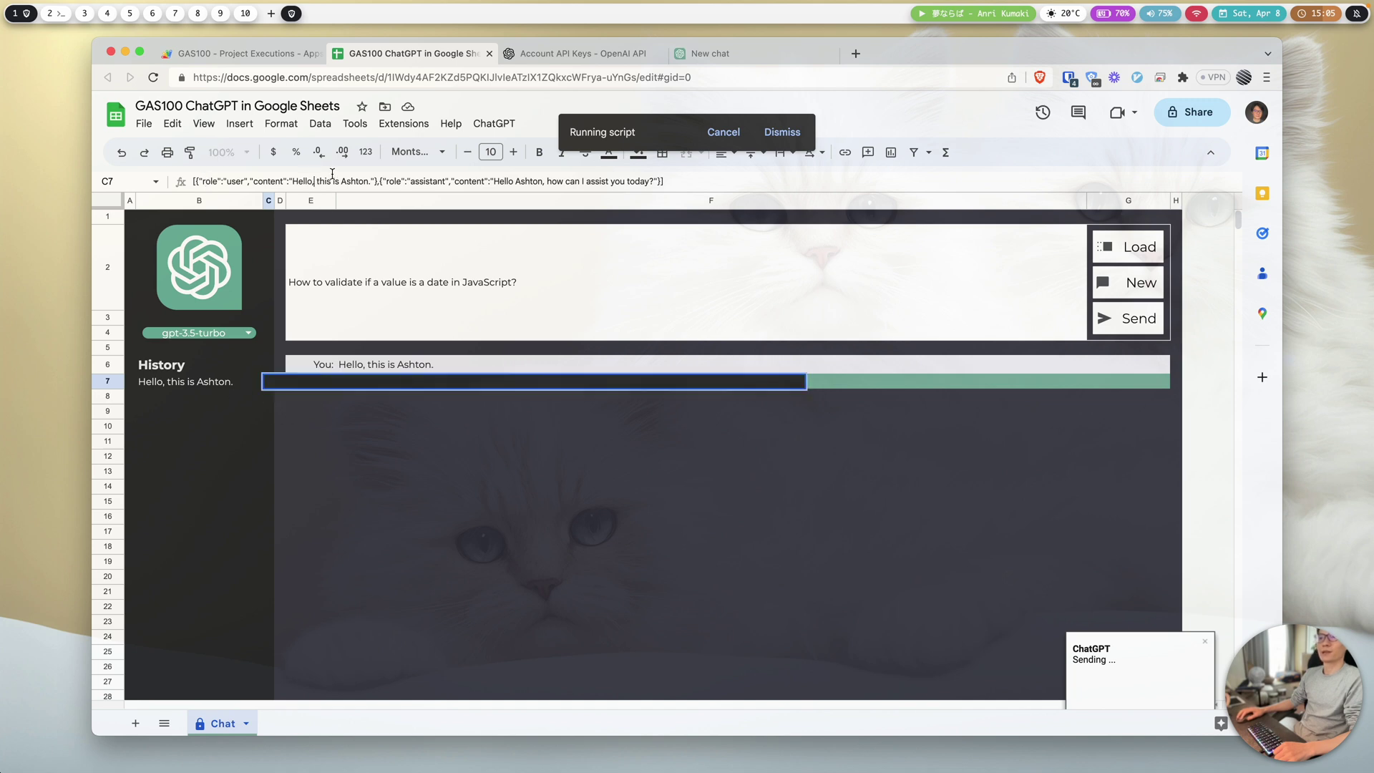
drag(665, 182, 191, 185)
click(280, 181)
drag(373, 181, 287, 181)
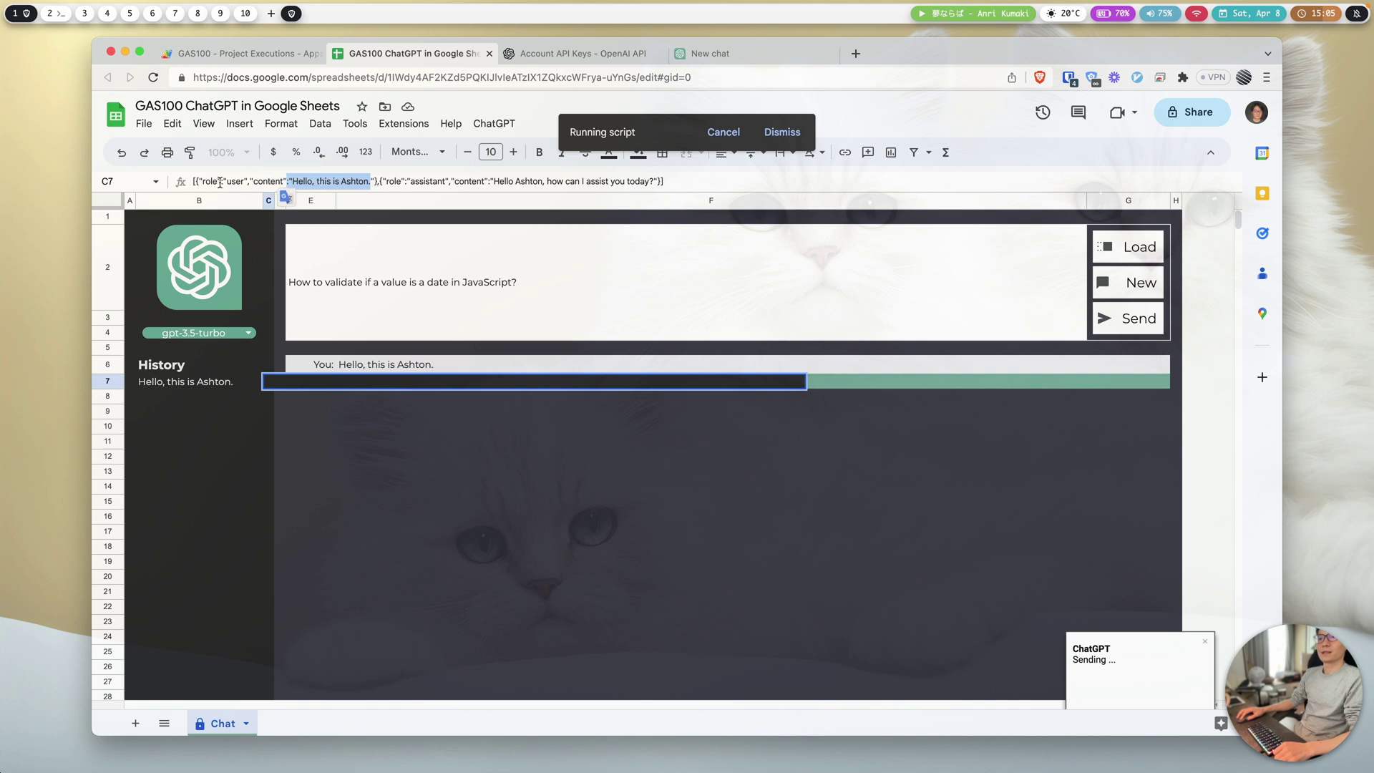
click(219, 182)
Examine the role and content of the assistant message in C7's stored data, and leave the cell unedited.
drag(383, 181, 455, 178)
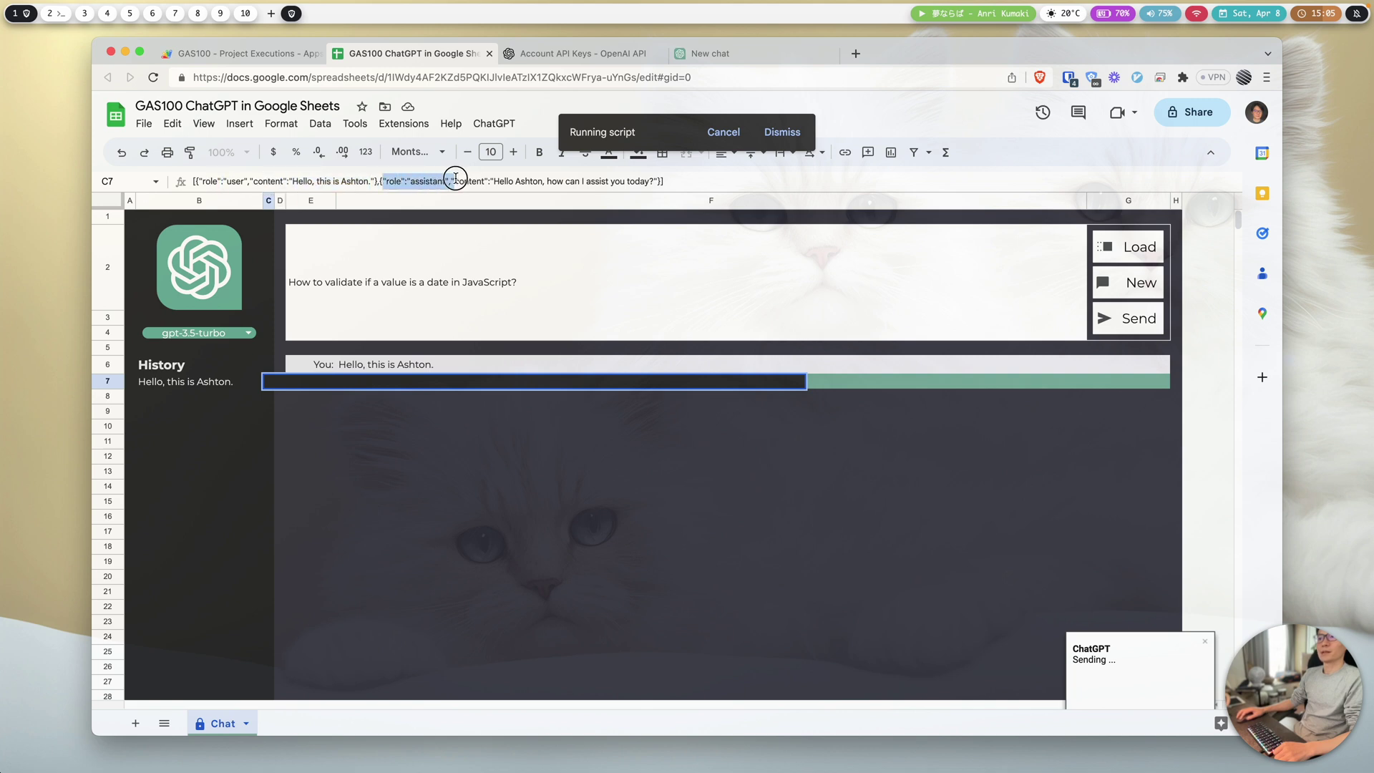
click(461, 180)
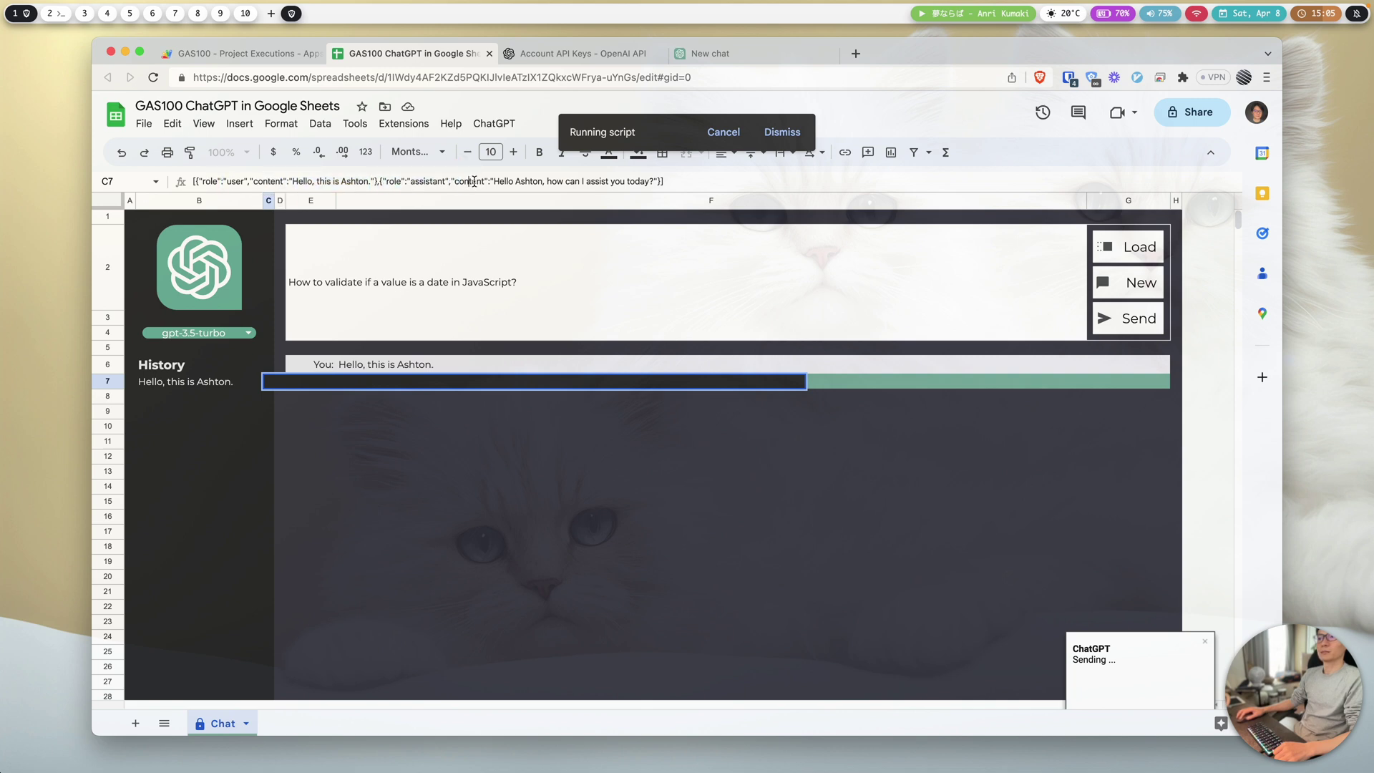
drag(445, 182, 401, 181)
click(464, 181)
drag(499, 182, 670, 182)
click(667, 181)
key(Return)
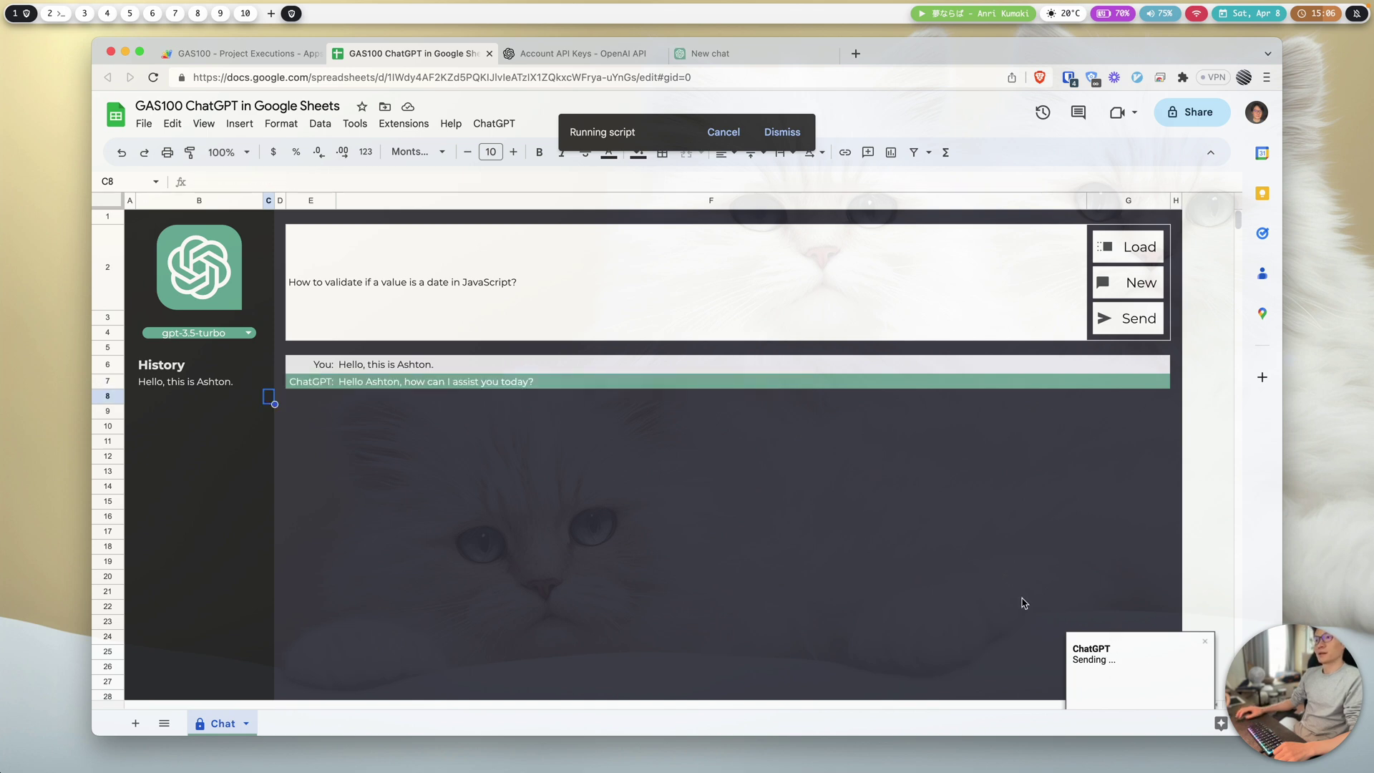
Examine ChatGPT's full answer to the JavaScript date validation question in row 10 of the conversation area.
click(432, 306)
drag(305, 412, 974, 433)
drag(304, 456, 566, 489)
scroll(571, 483, down, 2)
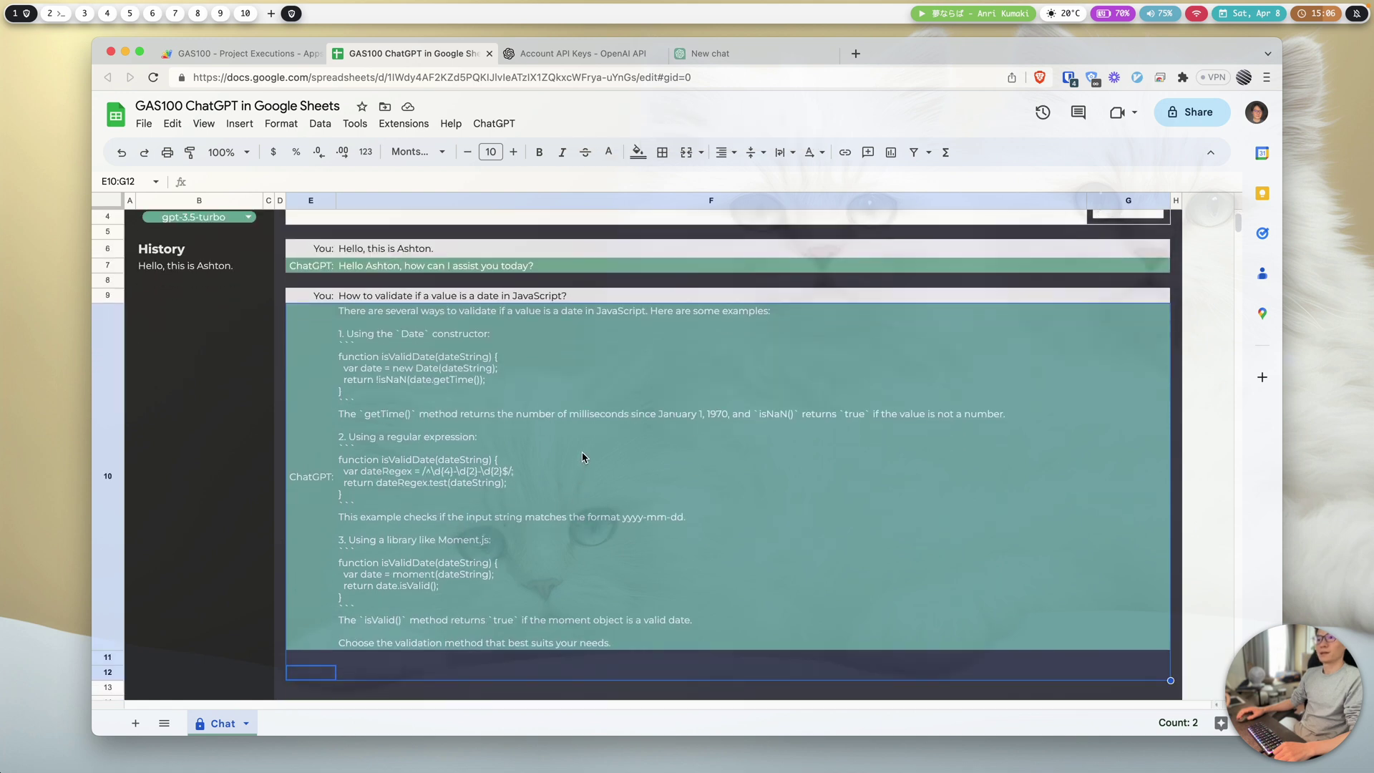
scroll(527, 418, up, 3)
click(515, 469)
scroll(577, 491, down, 2)
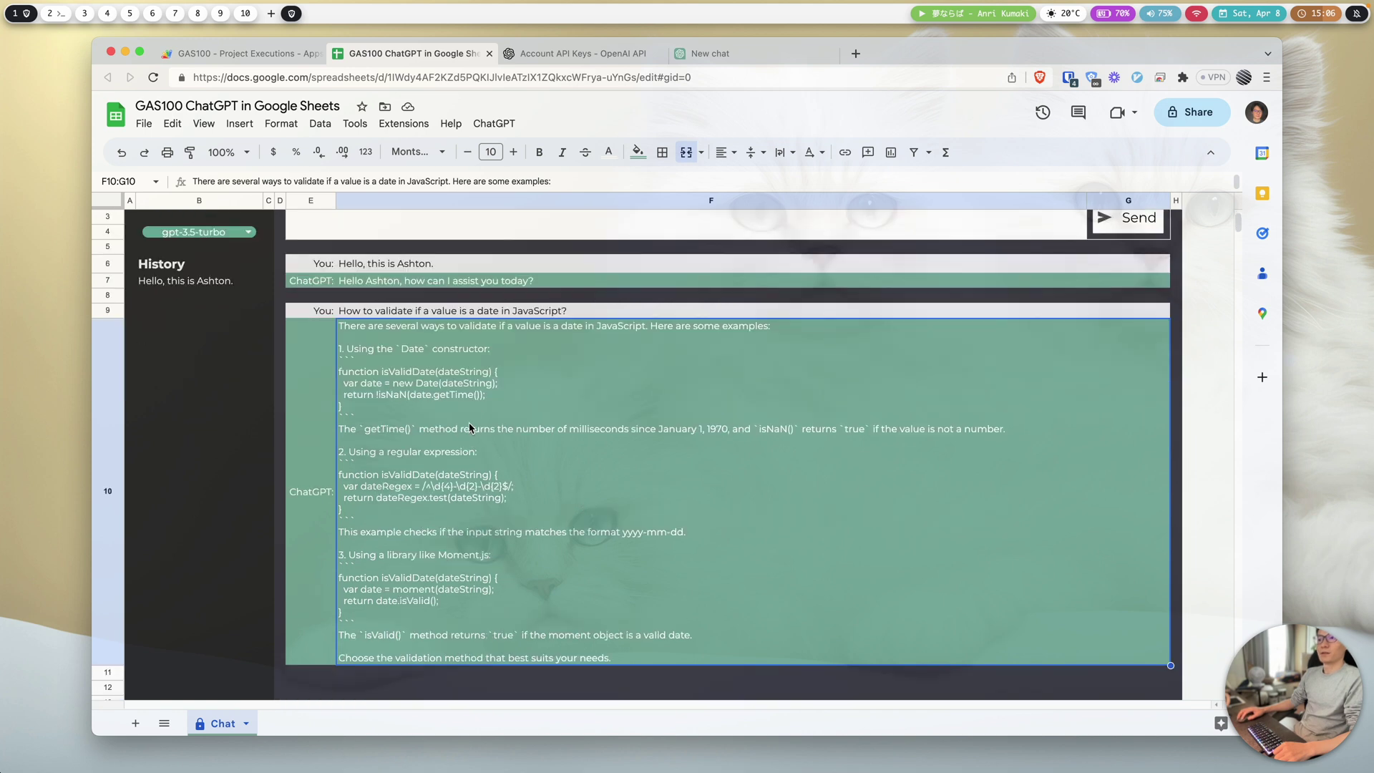
double_click(472, 486)
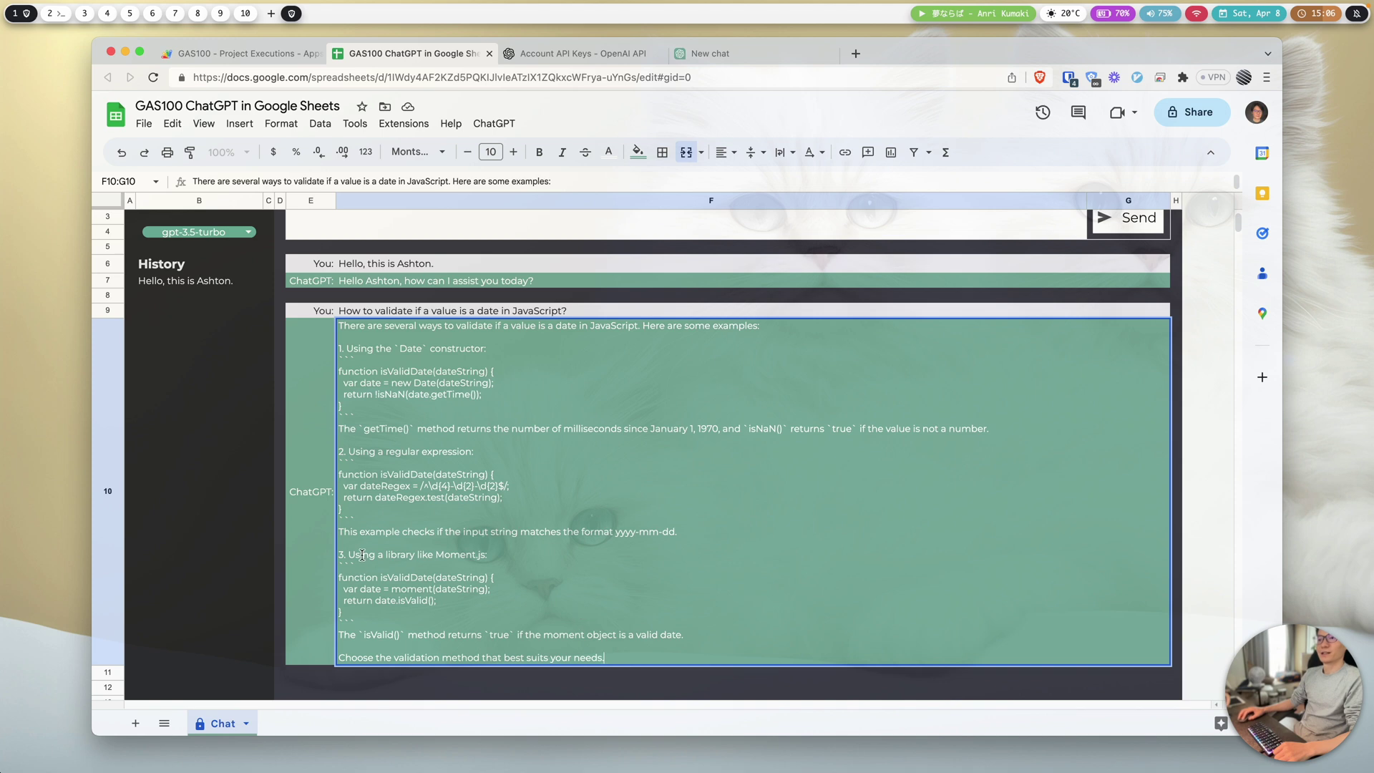
click(310, 556)
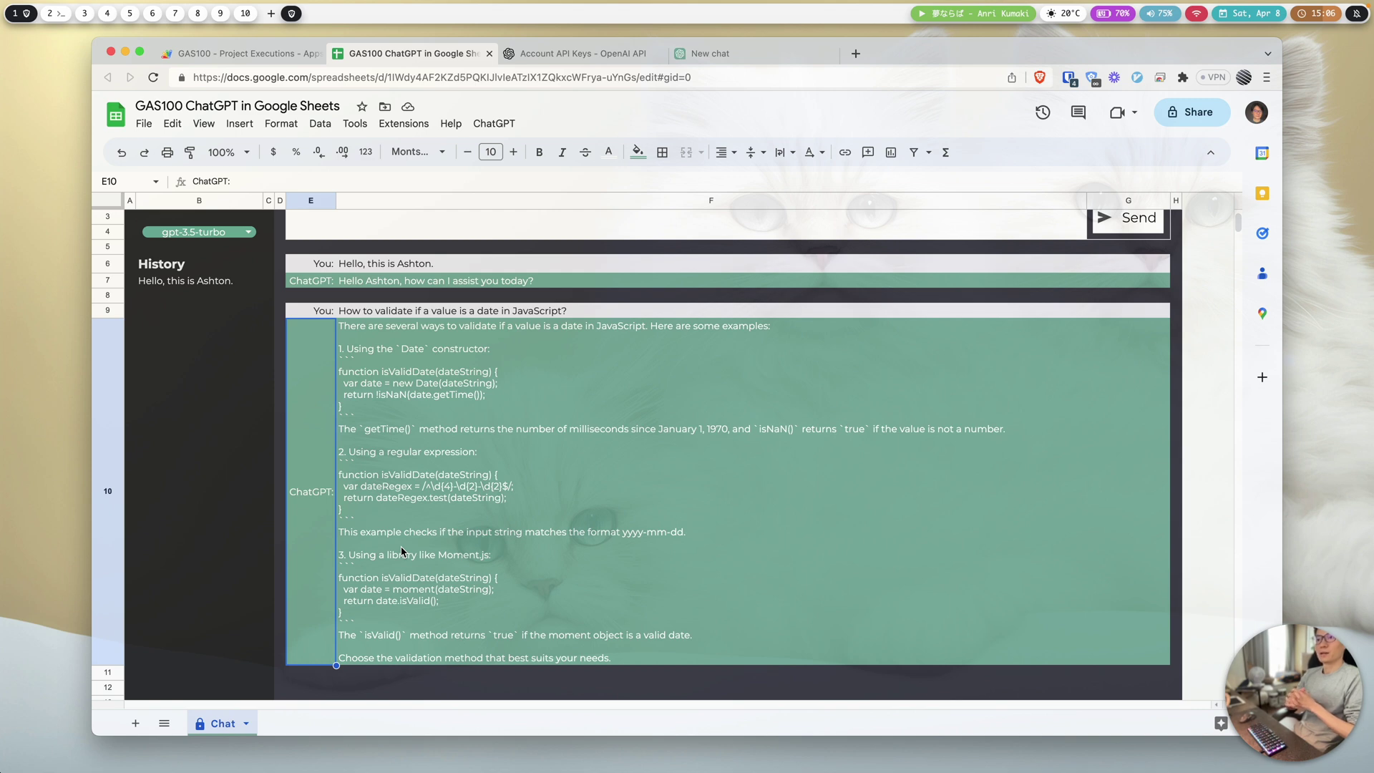
Open the Chat section of OpenAI's API reference and highlight the endpoint URL for creating a chat completion.
click(581, 54)
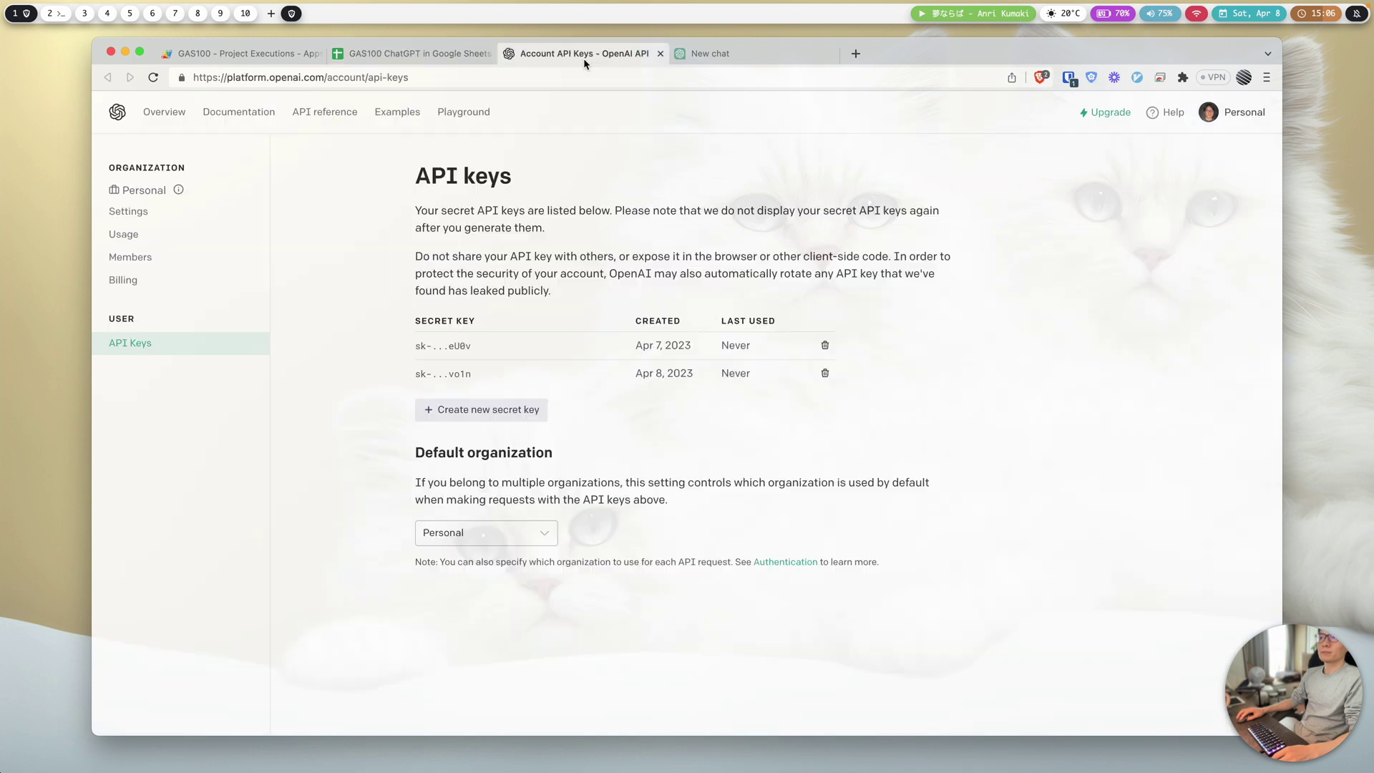
click(325, 114)
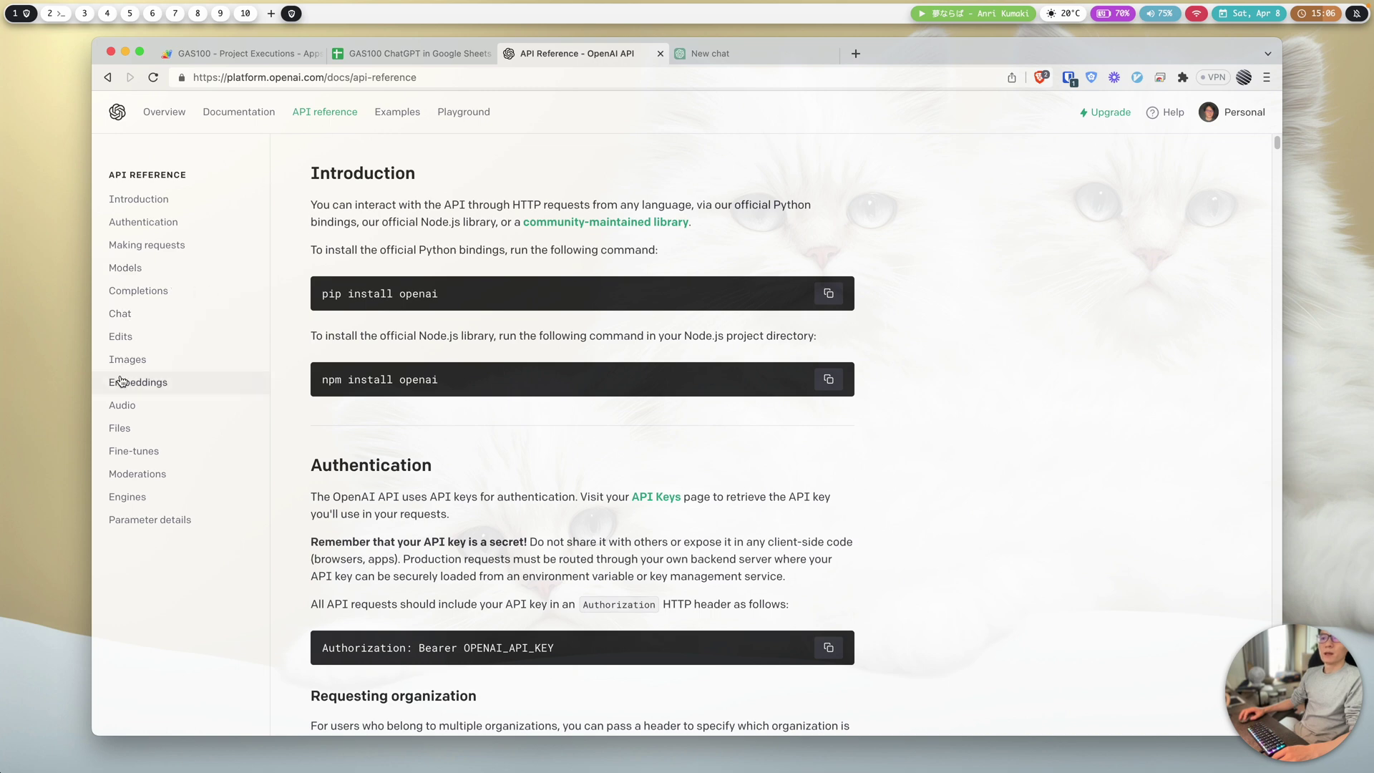
click(123, 313)
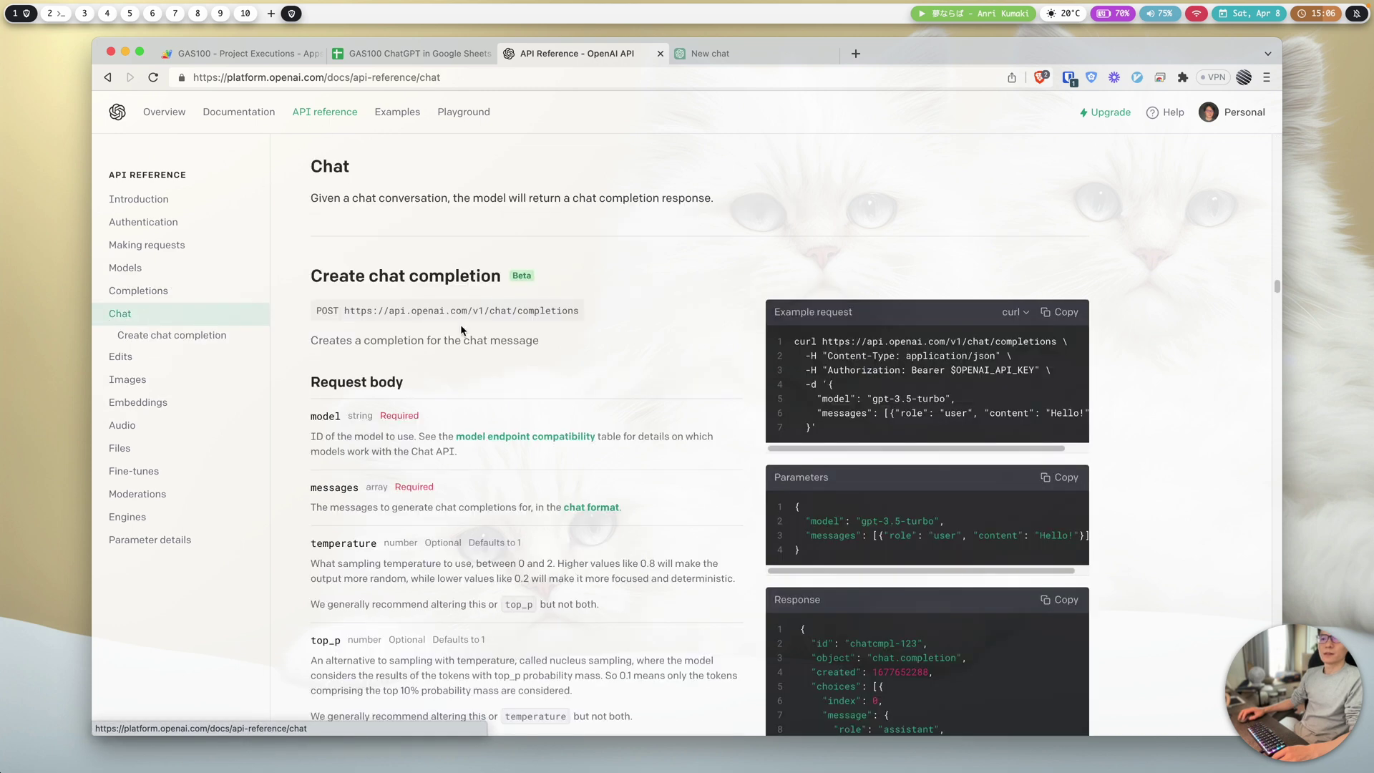
mouse_move(337, 311)
mouse_down()
mouse_move(579, 311)
mouse_move(344, 311)
mouse_up()
click(575, 309)
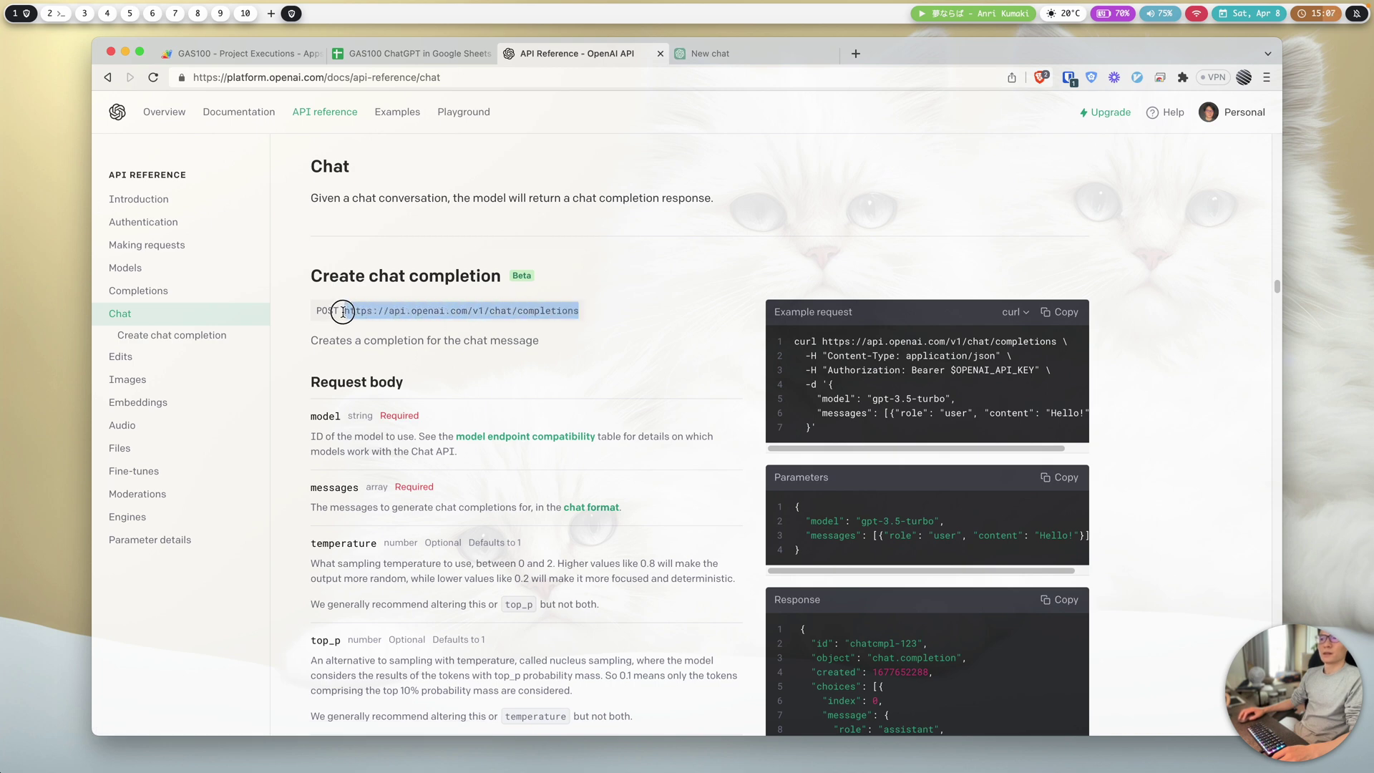
Return to the GAS100 ChatGPT in Google Sheets spreadsheet and examine the chat layout with its messages and ChatGPT replies.
click(382, 56)
click(456, 499)
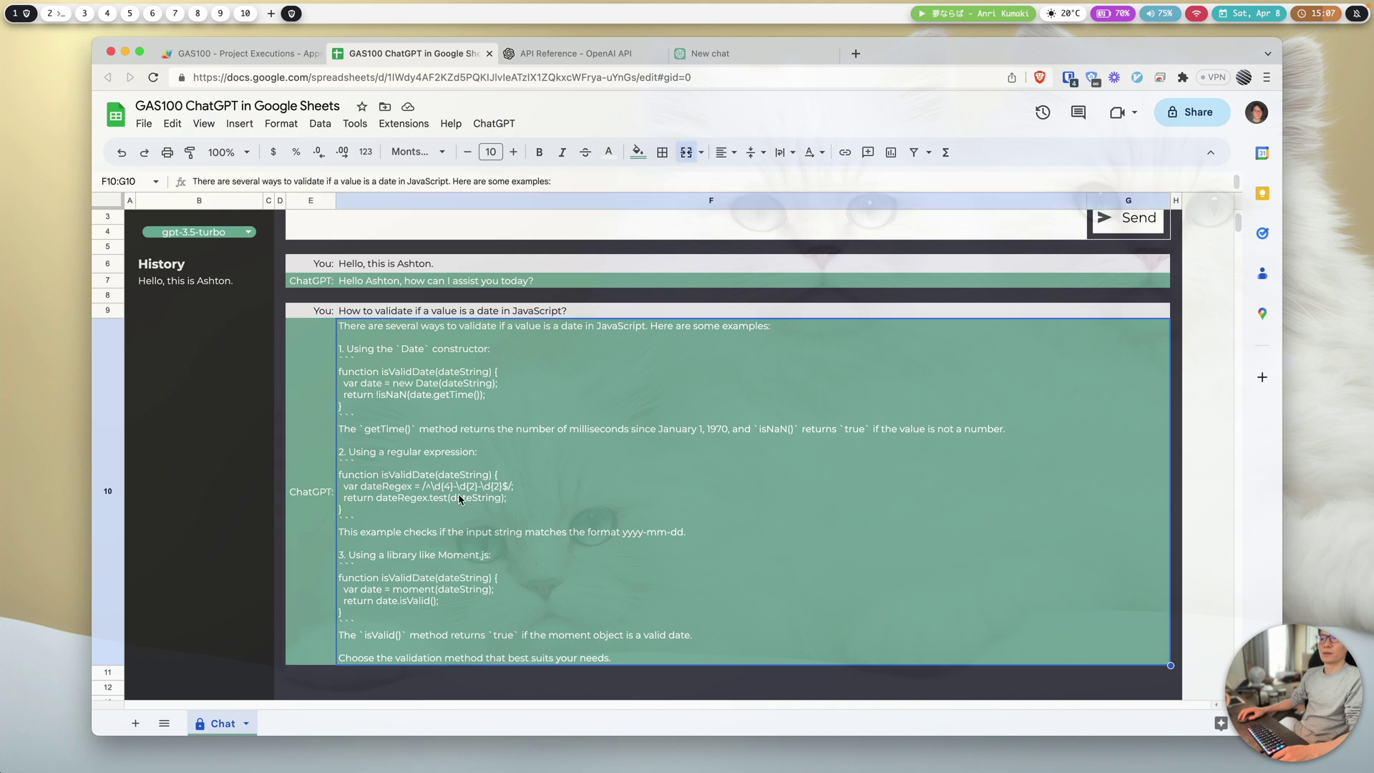
click(544, 59)
click(408, 55)
click(307, 489)
scroll(398, 360, up, 3)
scroll(397, 379, down, 3)
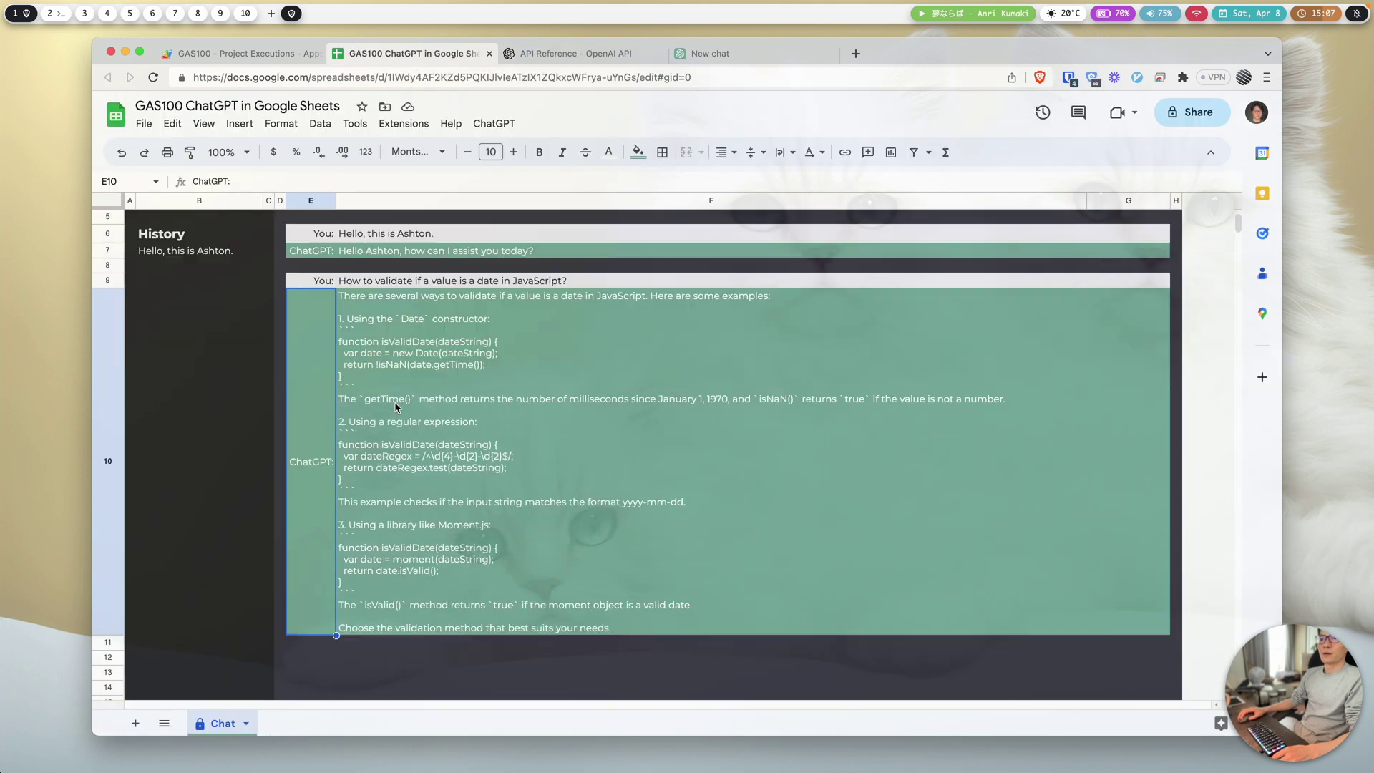
scroll(399, 407, up, 3)
scroll(425, 467, down, 4)
scroll(377, 393, up, 1)
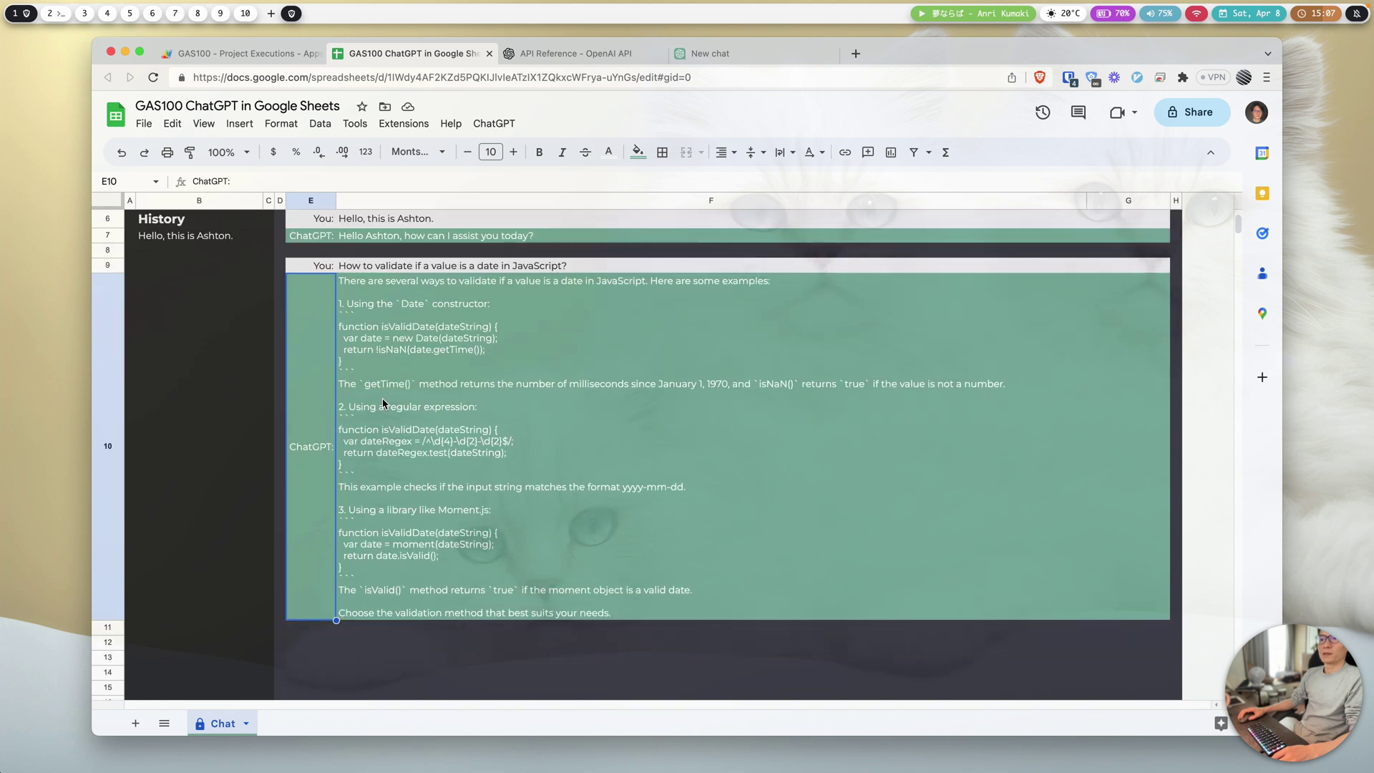
scroll(414, 423, up, 2)
scroll(424, 430, down, 3)
scroll(425, 430, up, 3)
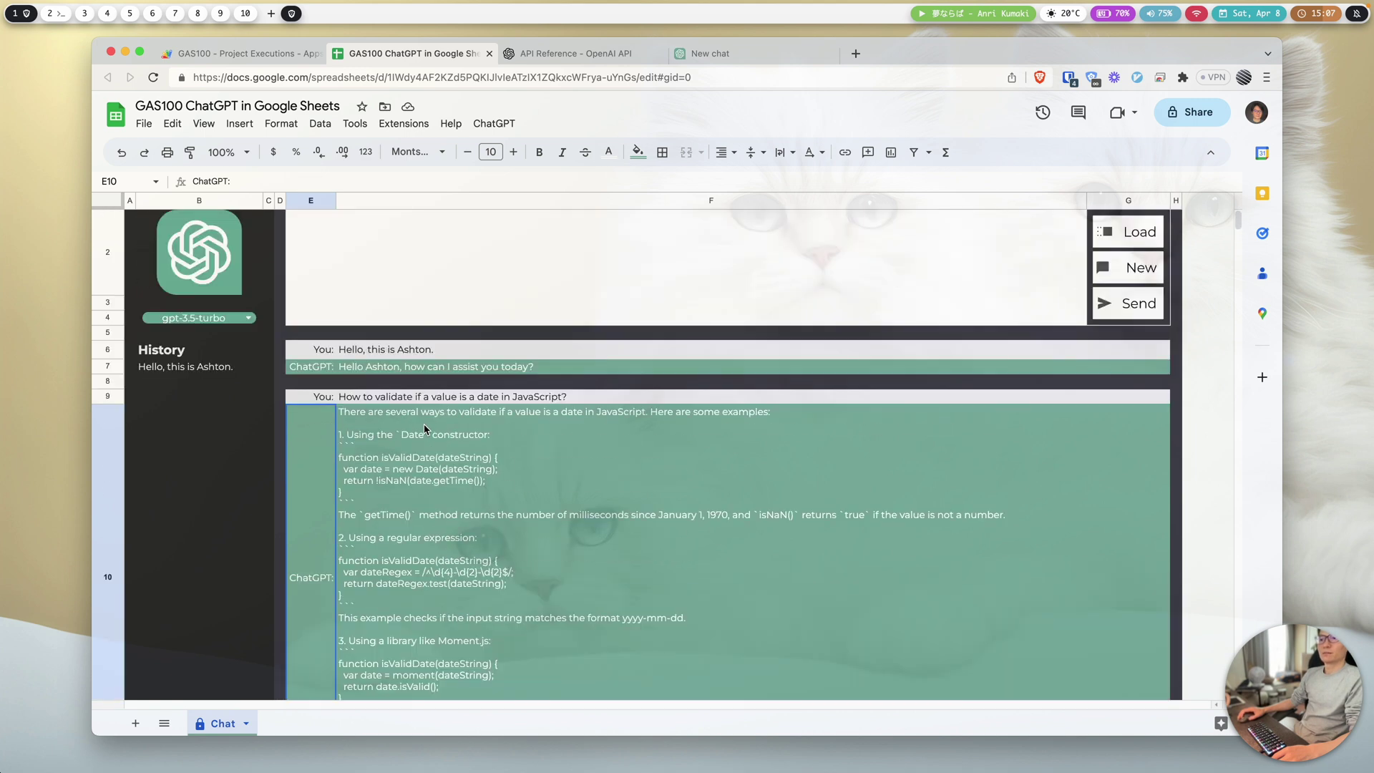
scroll(424, 428, up, 1)
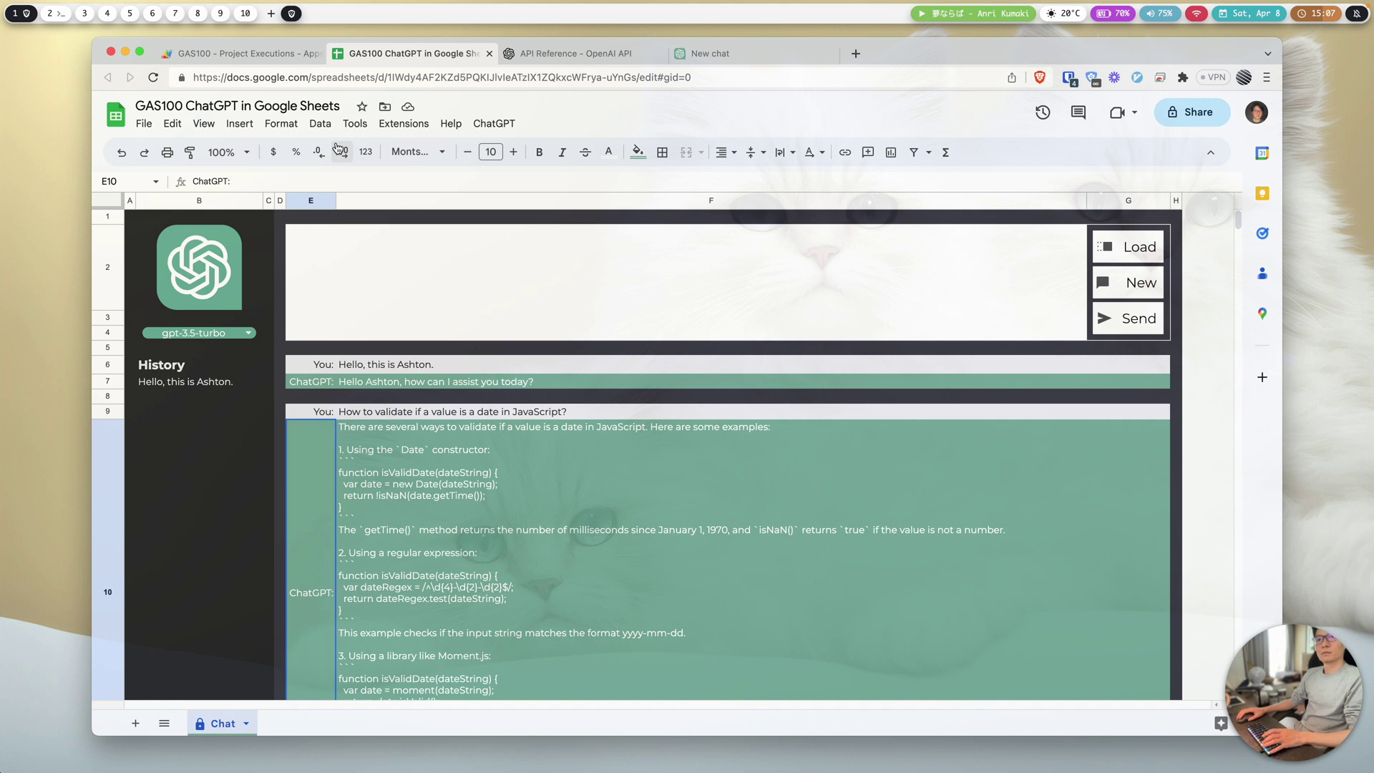
Check the sheet's custom ChatGPT commands, switch to the code editor and find setApiKey in 1.app.js.
click(493, 123)
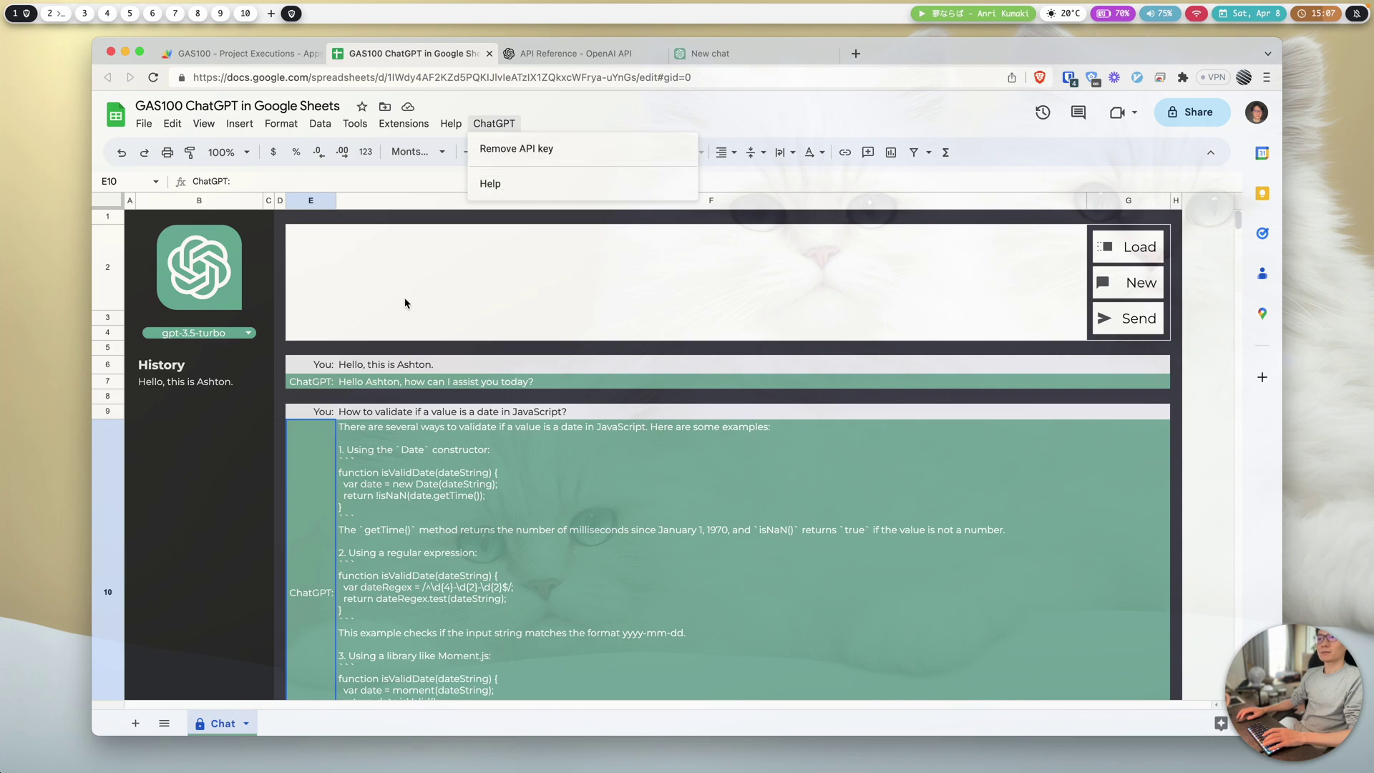
key(alt+2)
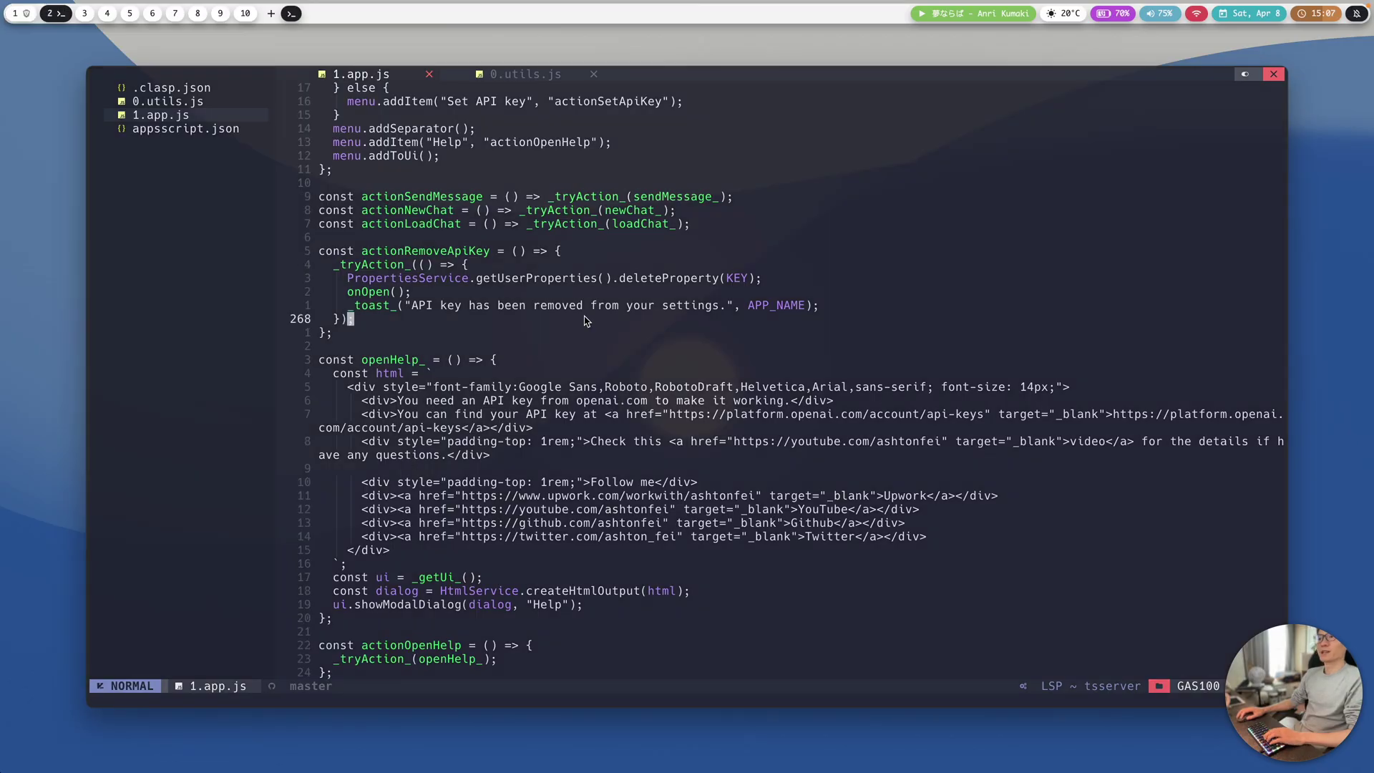
text(AME);)
key(Escape)
text(:/)
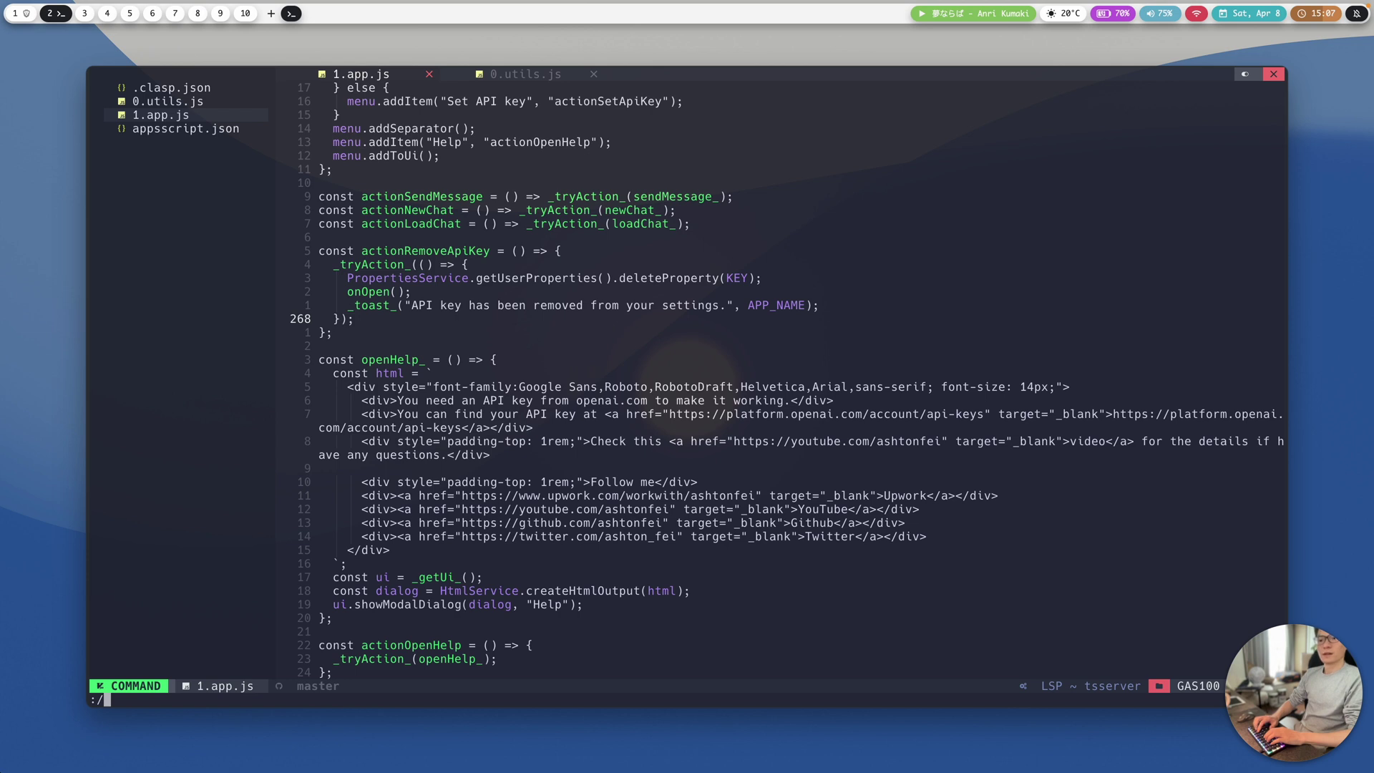
text(setApiKey)
key(Return)
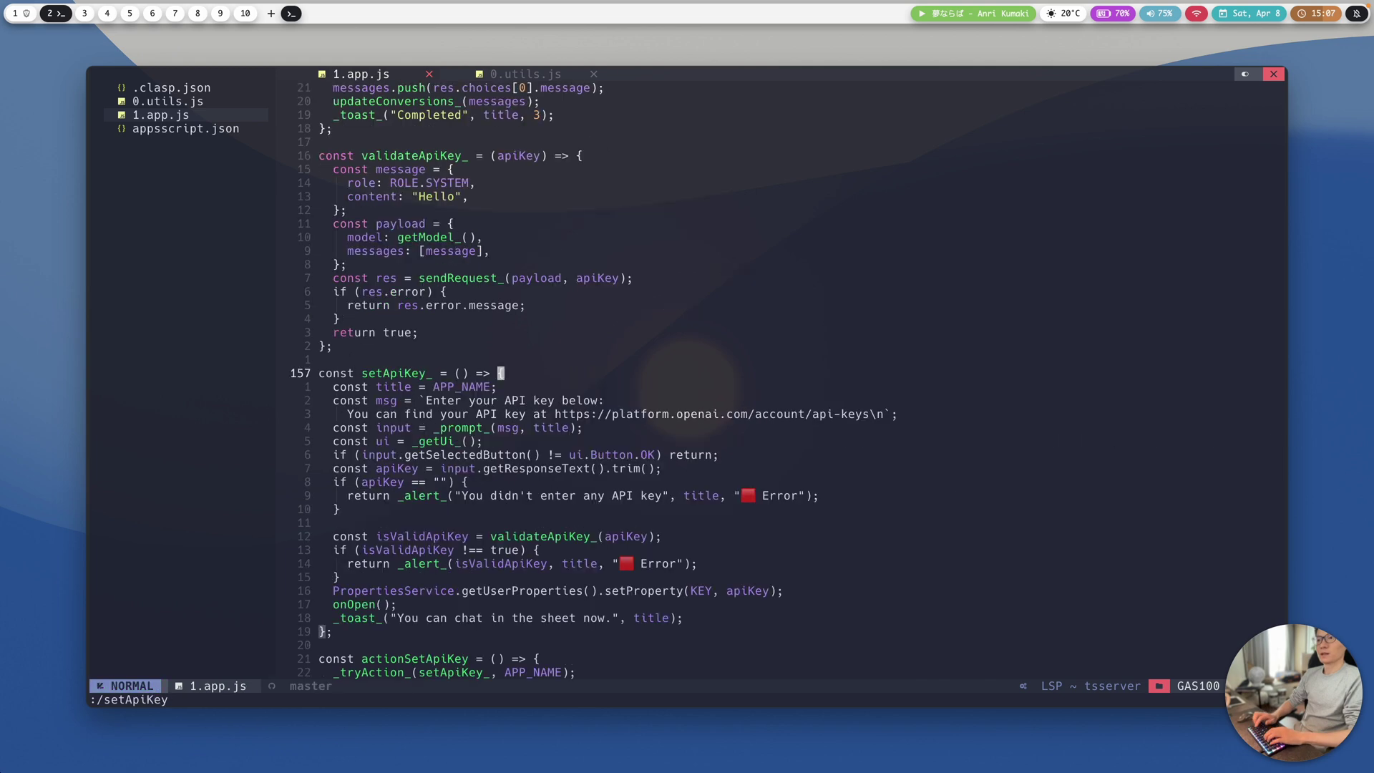
Read through the setApiKey_ function, from its API key prompt and validation down to the saving of the key.
key(j)
key(j)
key(j)
key(j)
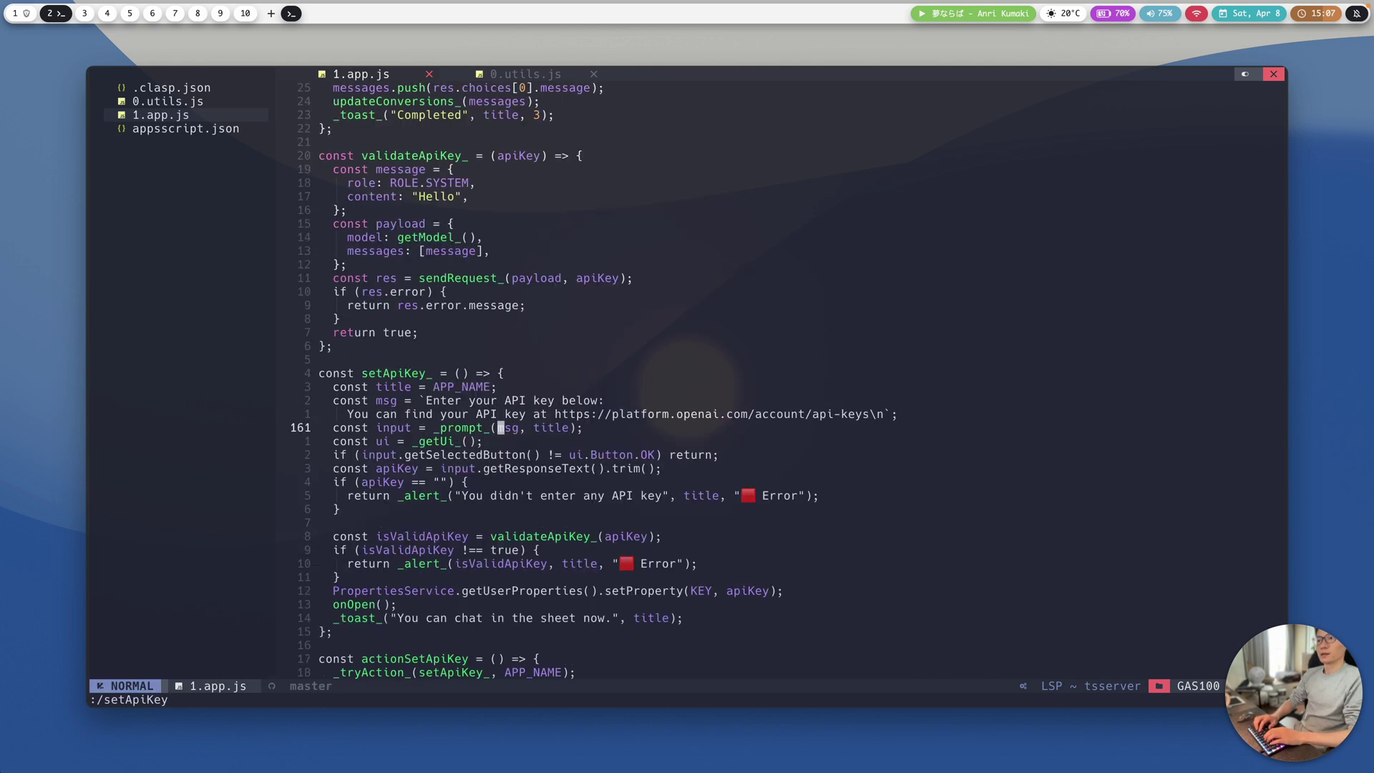
key(k)
key(k)
key(braceleft)
key(k)
key(j)
key(j)
key(l)
key(l)
key(f)
key(A)
key(l)
key(l)
key(j)
key(j)
key(j)
key(j)
key(braceright)
key(j)
key(j)
key(j)
key(j)
key(j)
key(h)
key(h)
Highlight the line in setApiKey_ that stores the API key in the user properties and examine it.
key(shift+v)
key(l)
key(w)
key(w)
key(w)
key(w)
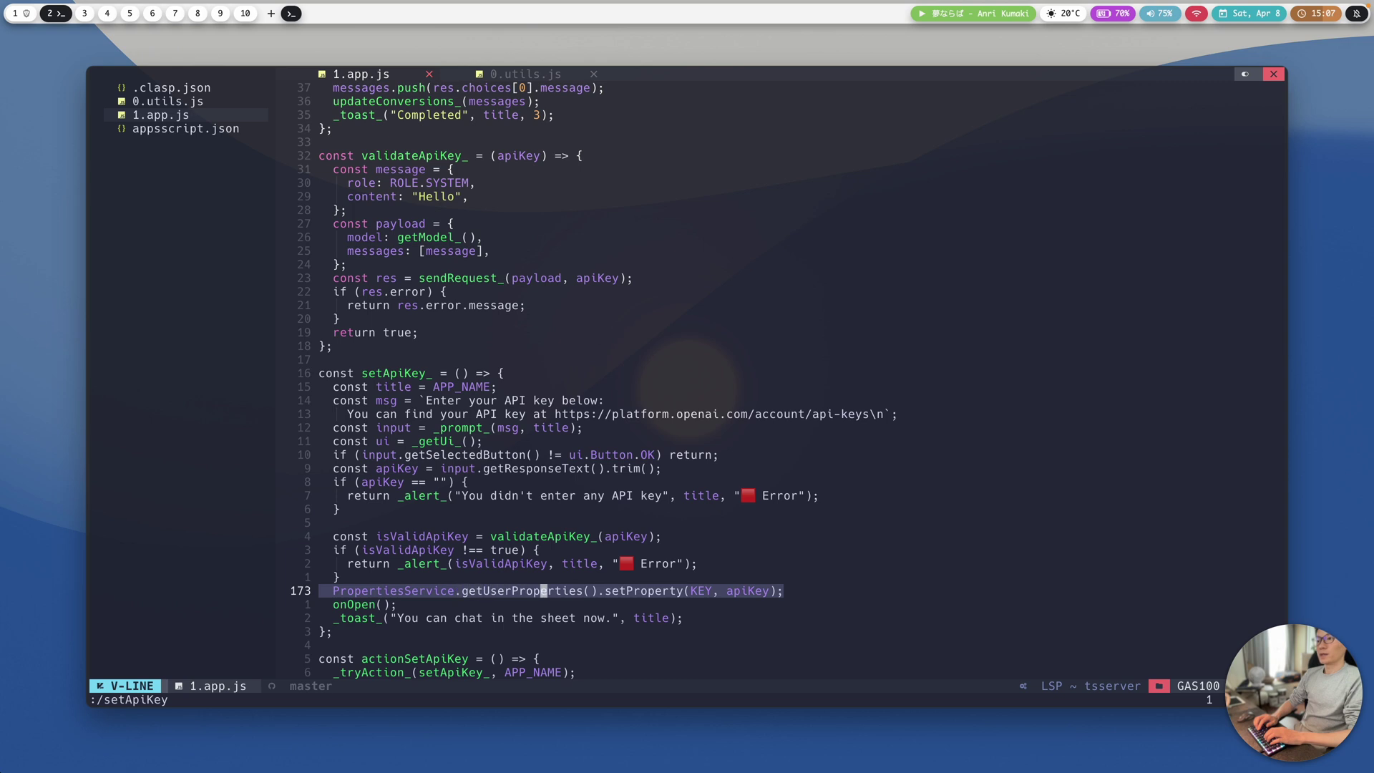
key(l)
key(l)
key(l)
key(h)
key(h)
key(h)
key(h)
key(h)
key(h)
key(h)
key(h)
key(h)
key(h)
key(h)
key(h)
key(h)
key(h)
key(h)
key(h)
key(h)
key(h)
key(h)
key(h)
key(h)
key(h)
key(h)
key(h)
key(h)
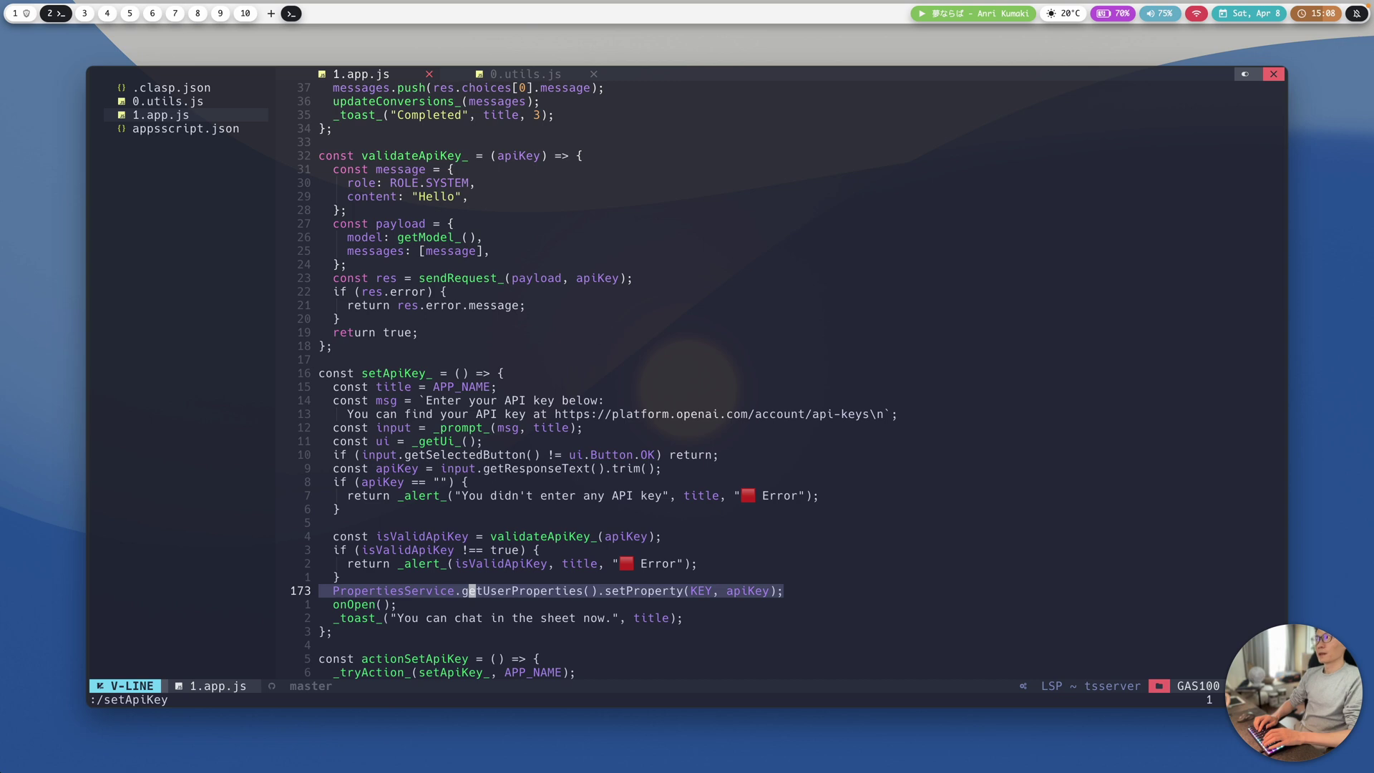
key(j)
key(k)
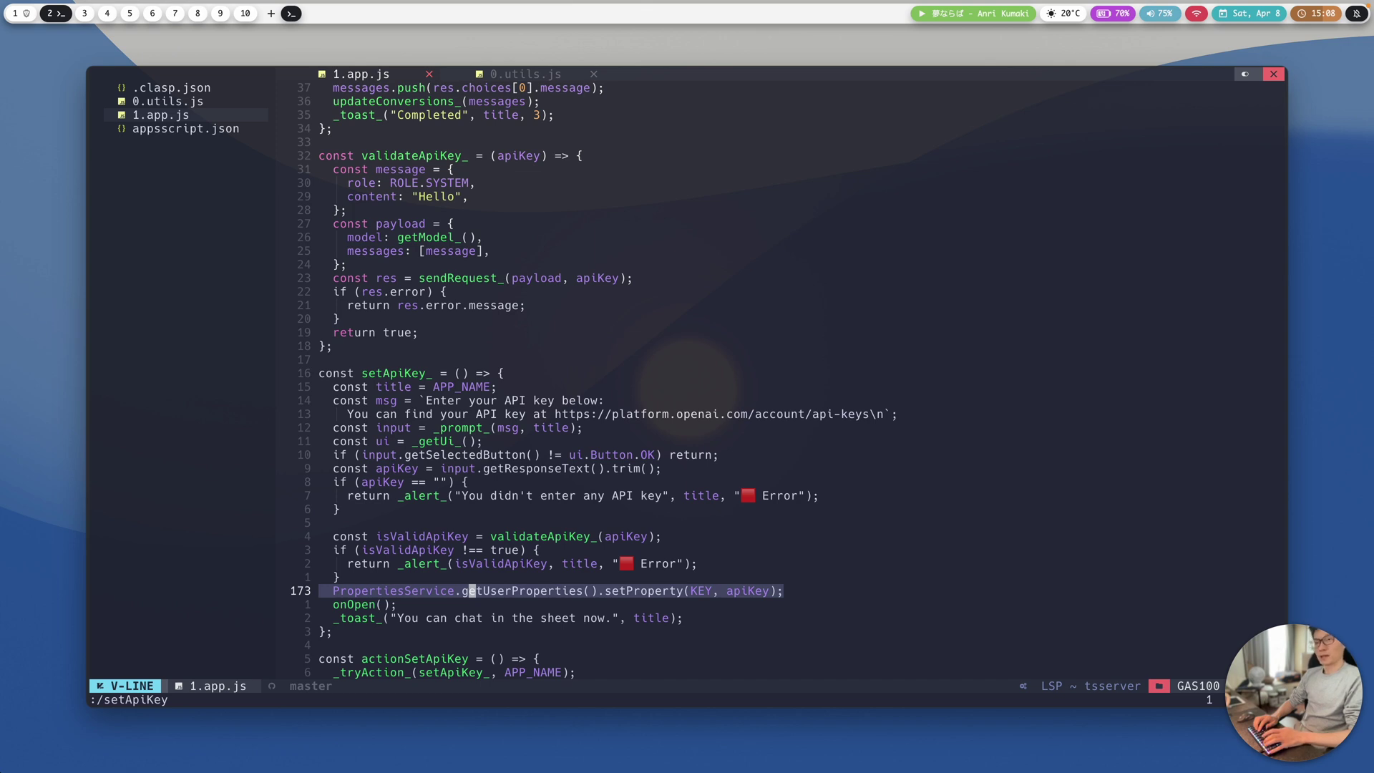
Switch back to the browser and revoke the OpenAI API key created on Apr 8, 2023.
key(ctrl+1)
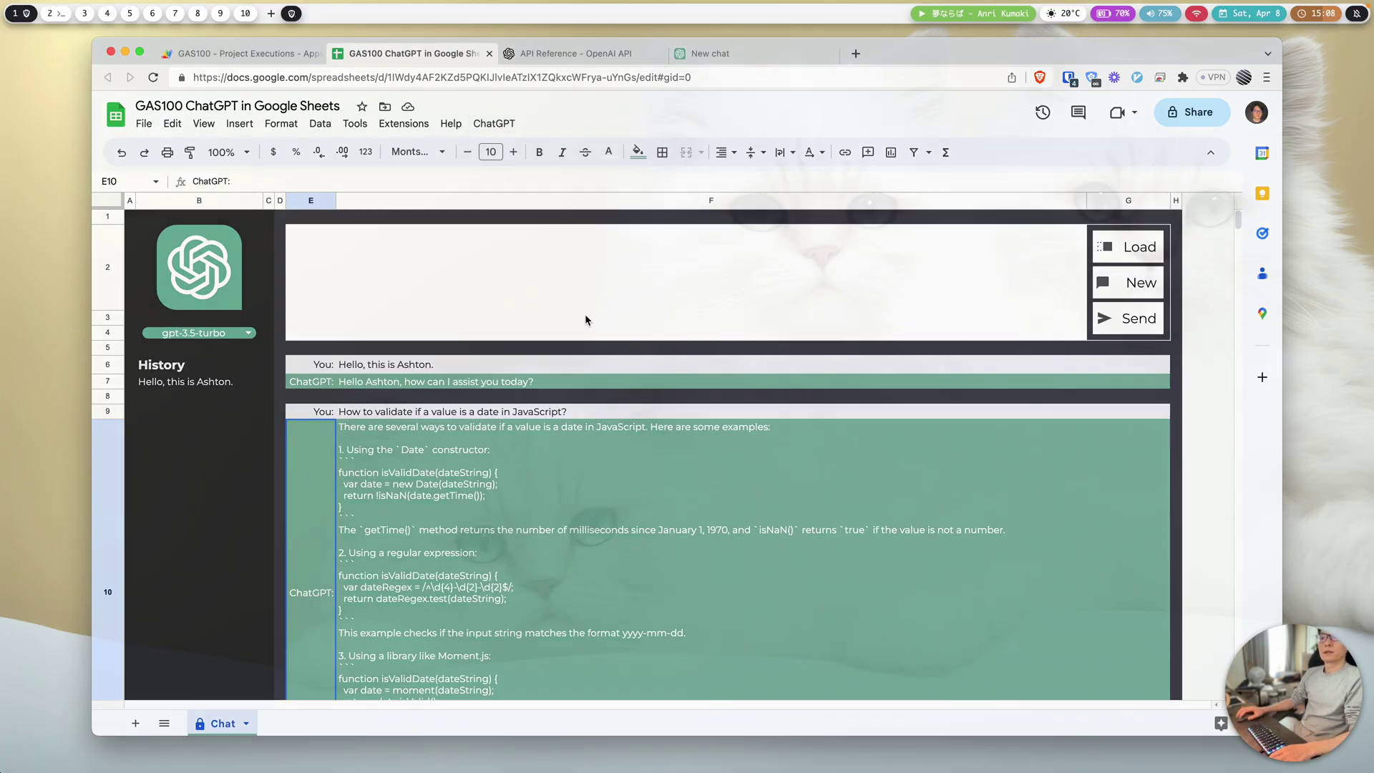
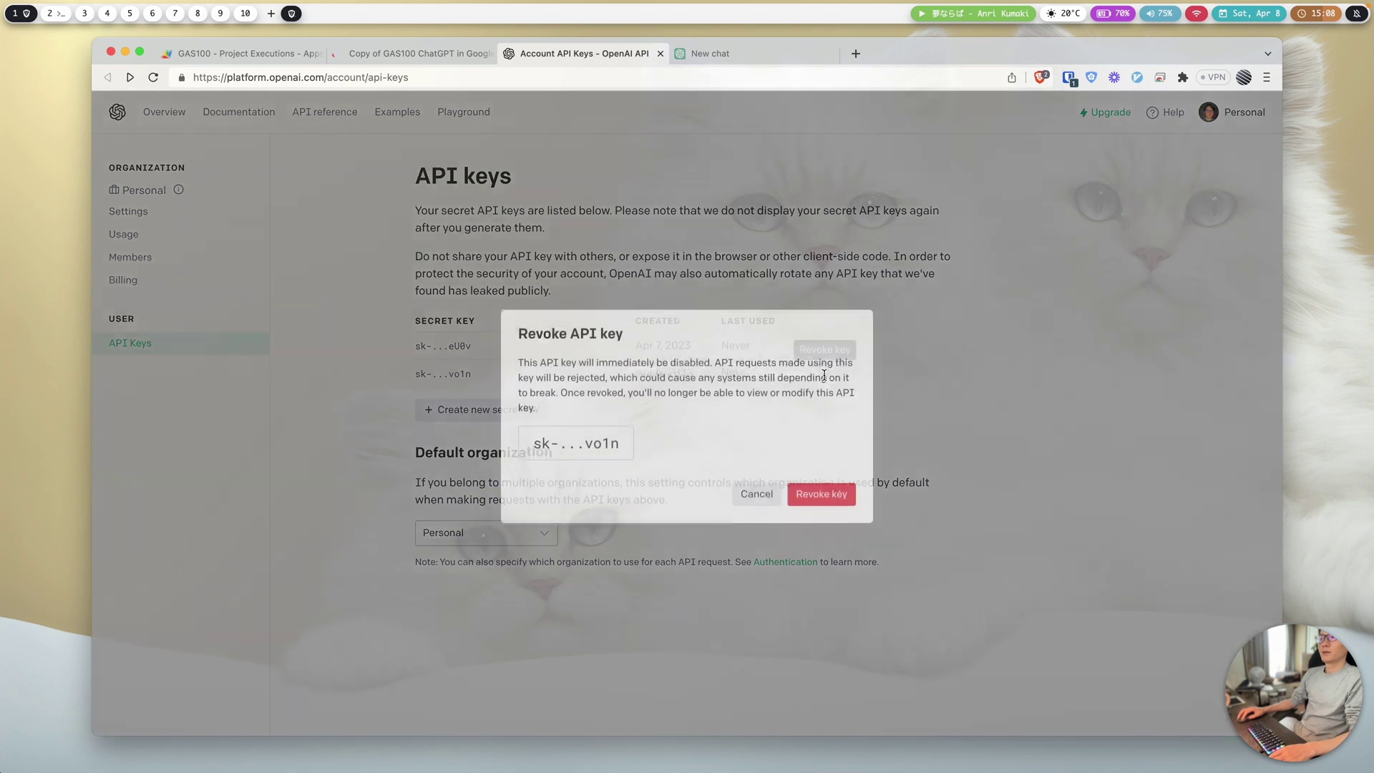
click(835, 499)
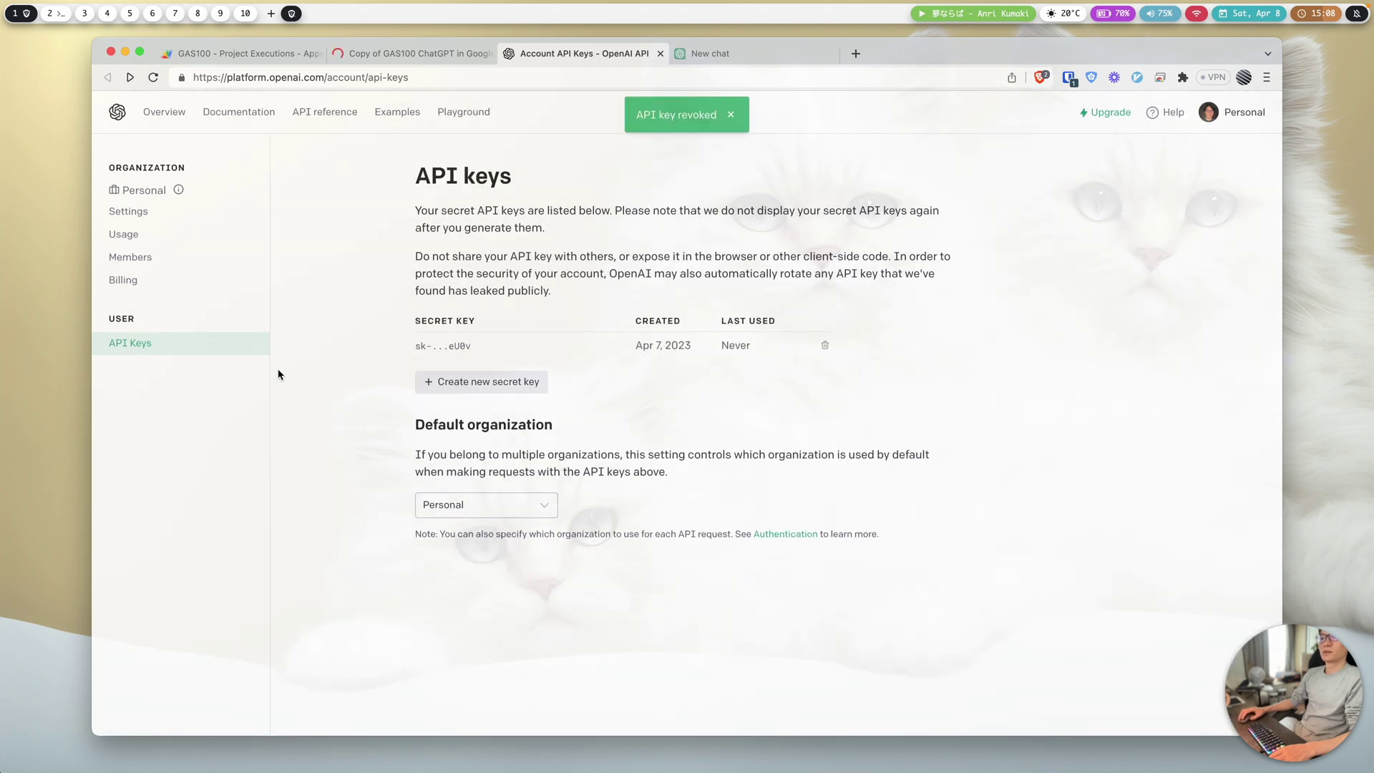
Reopen the closed GAS100 ChatGPT in Google Sheets spreadsheet alongside its copy and check OpenAI's API keys page.
click(393, 53)
click(256, 55)
click(406, 58)
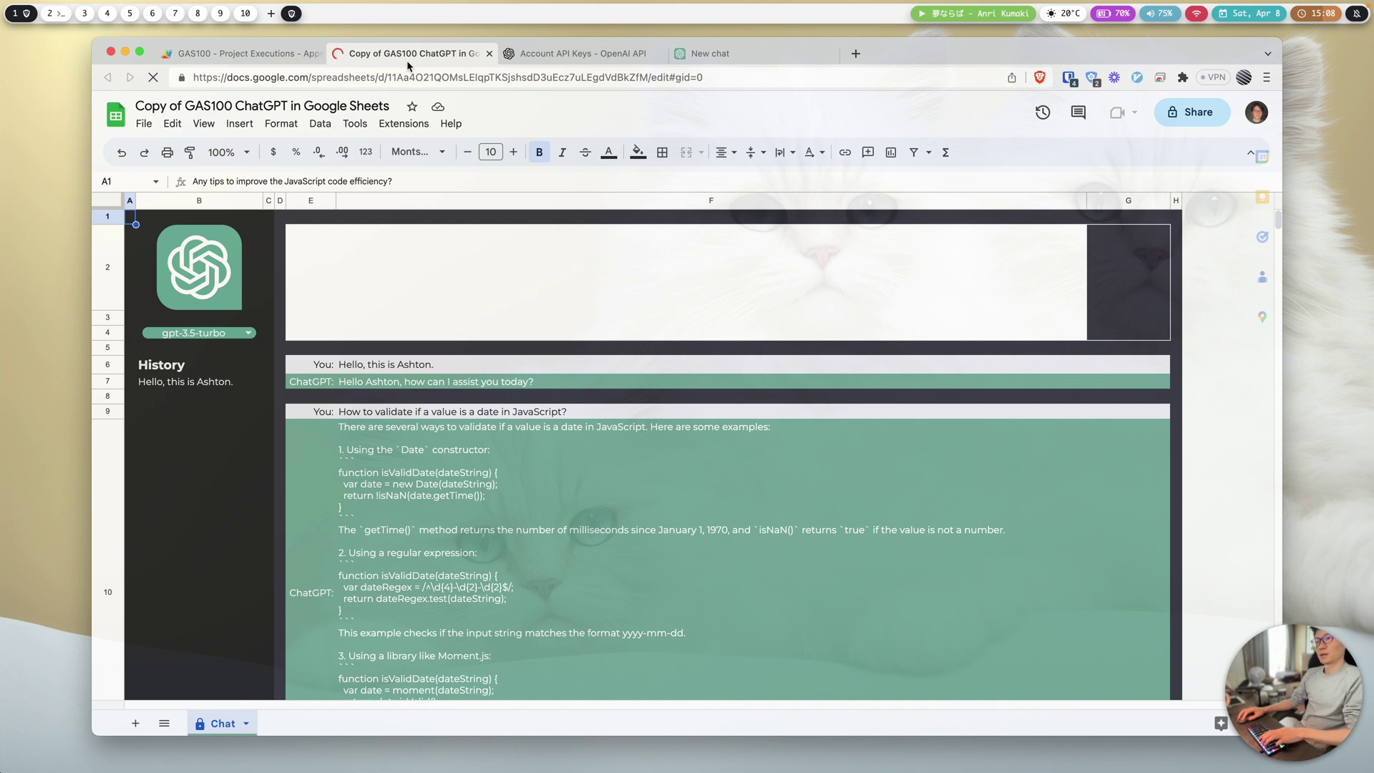
key(super+shift+t)
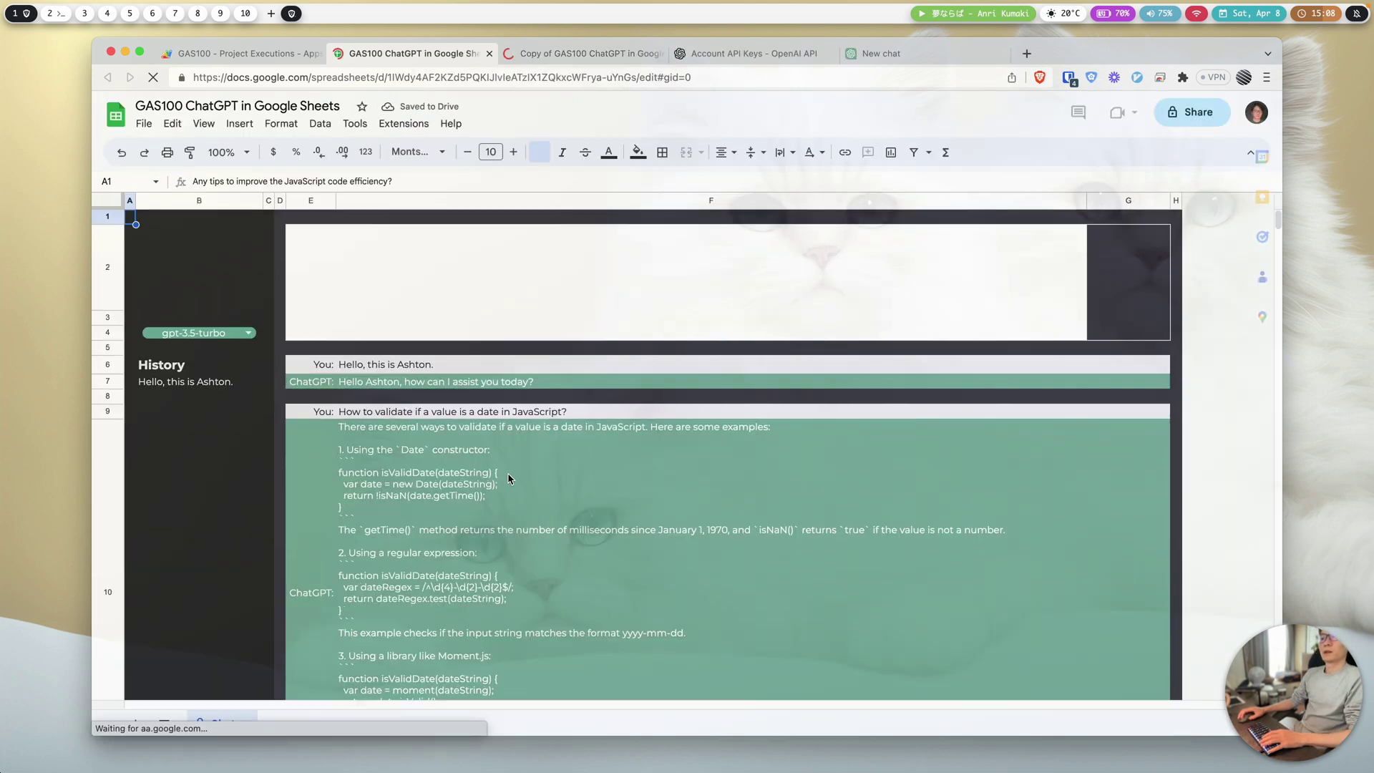
scroll(505, 458, down, 2)
scroll(504, 434, up, 2)
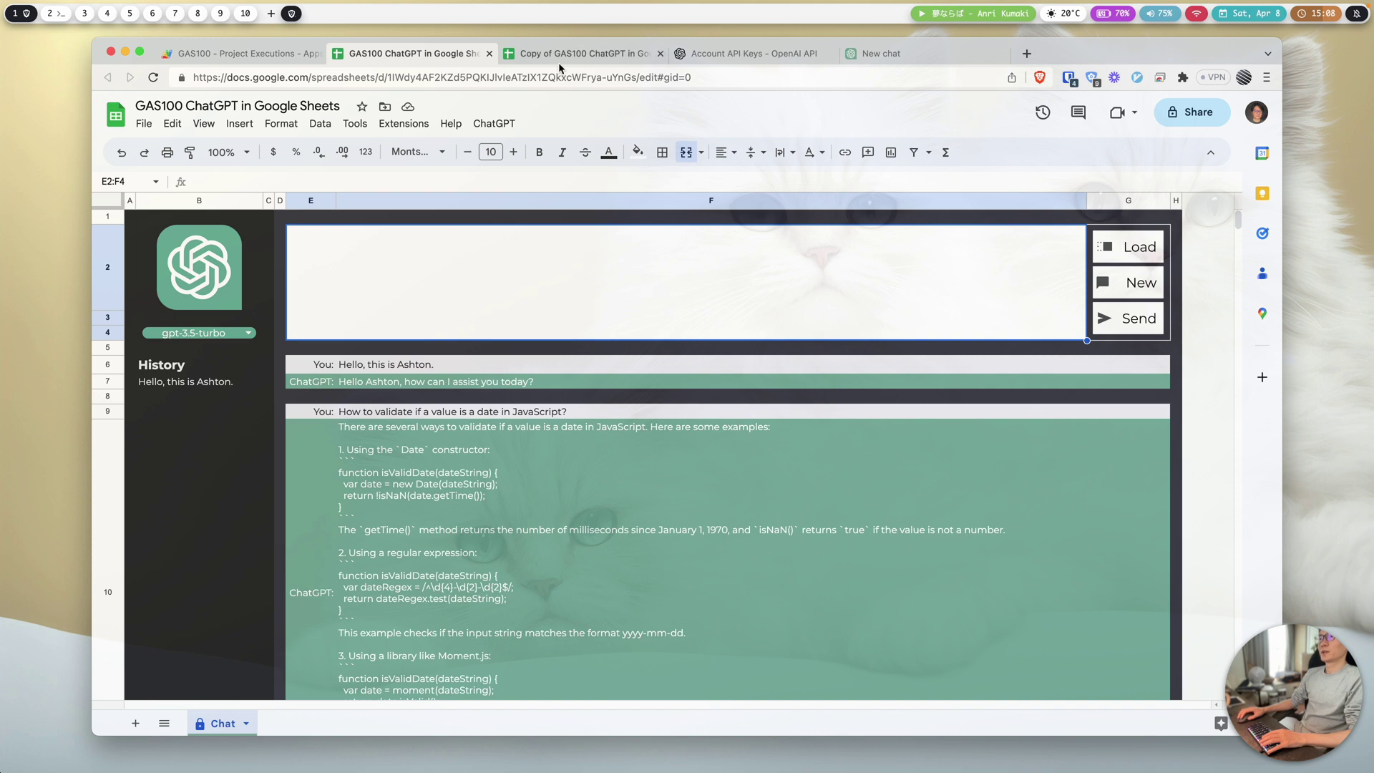
click(768, 58)
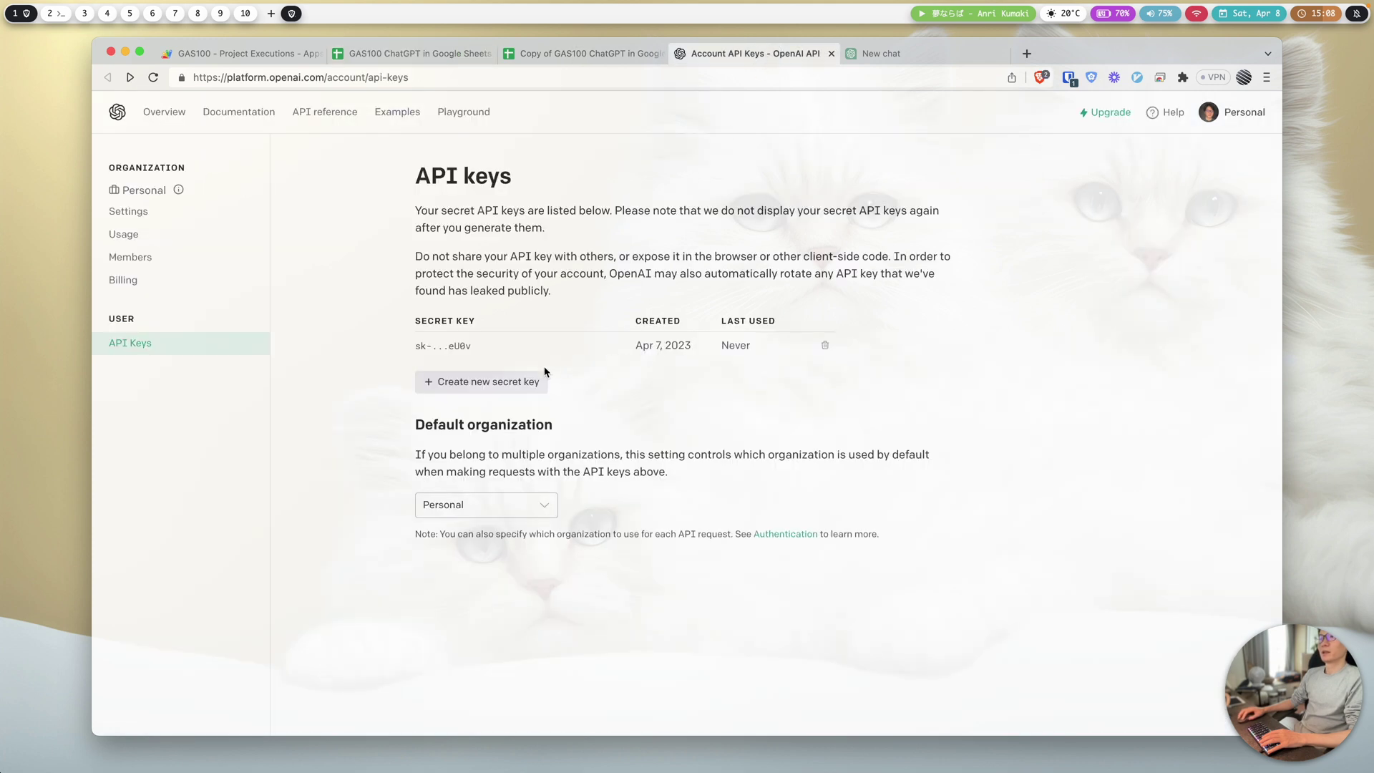
click(470, 55)
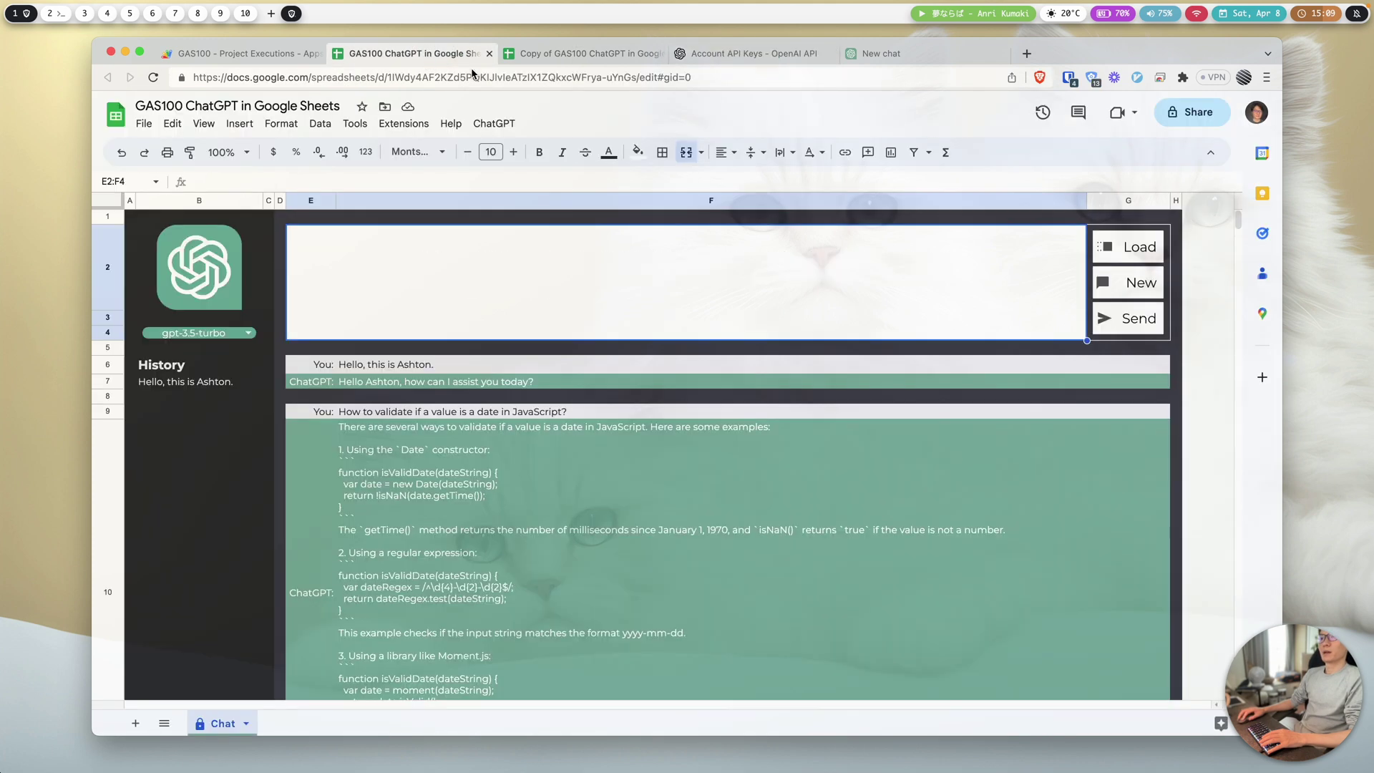
Start a new chat in the original spreadsheet.
click(182, 464)
click(494, 123)
click(625, 277)
click(1137, 288)
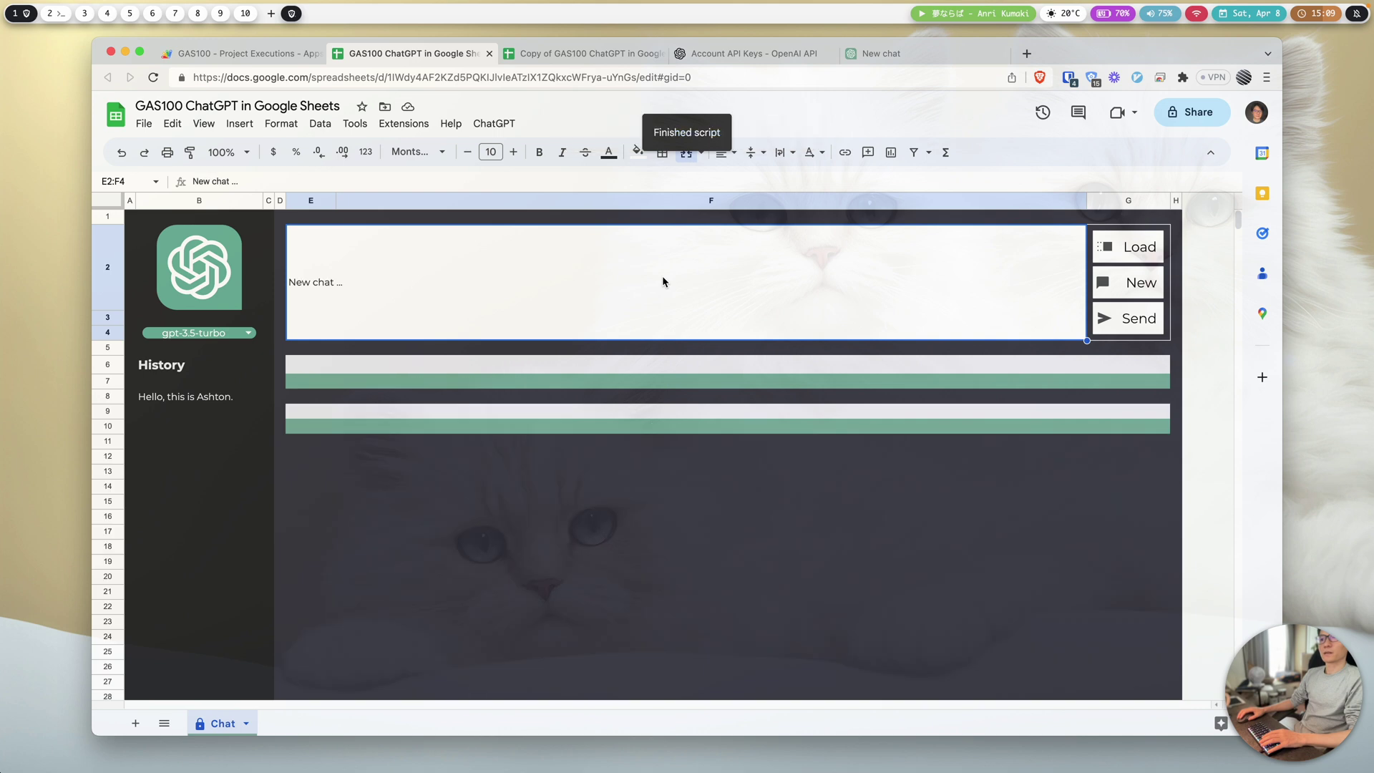
Replace the placeholder in the prompt cell with "What's is apps script?", try to send it, and cancel the API key request.
double_click(514, 286)
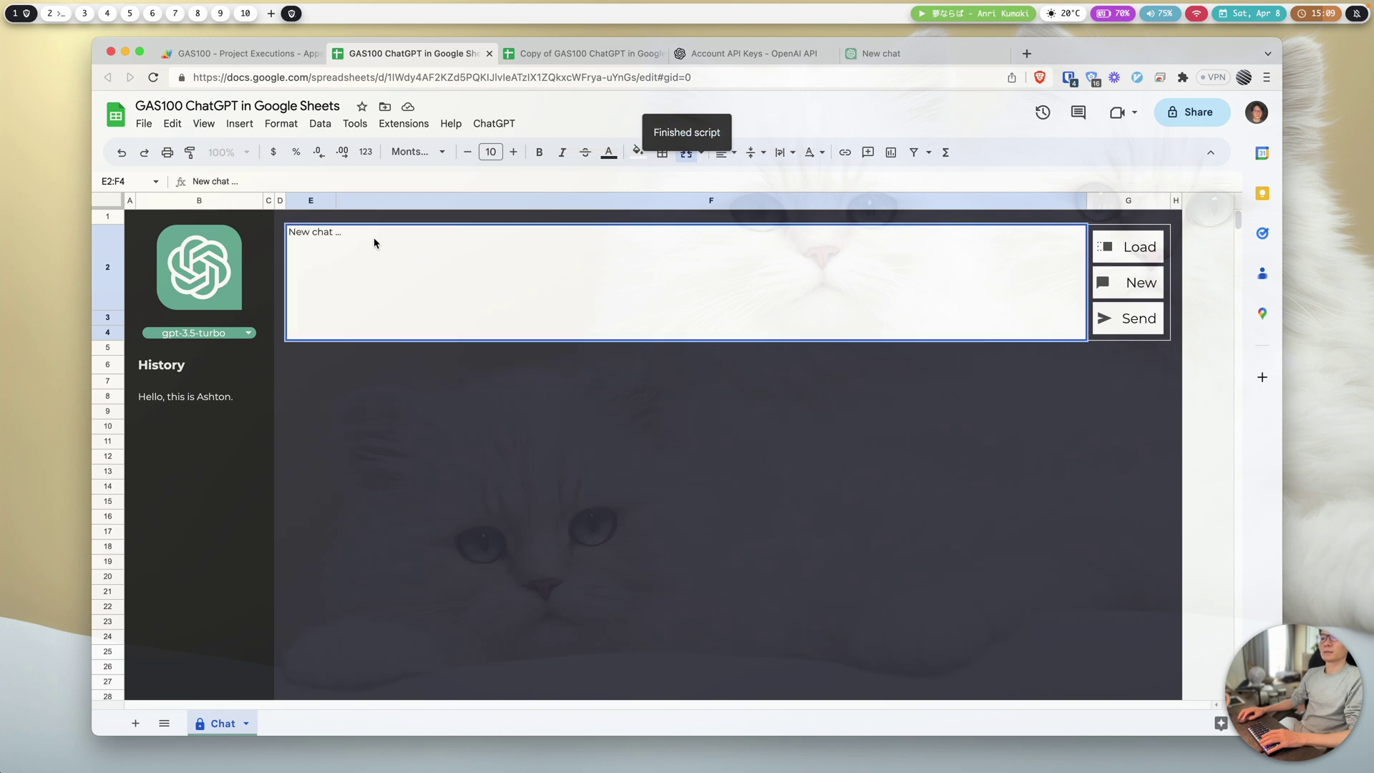
drag(373, 244, 286, 231)
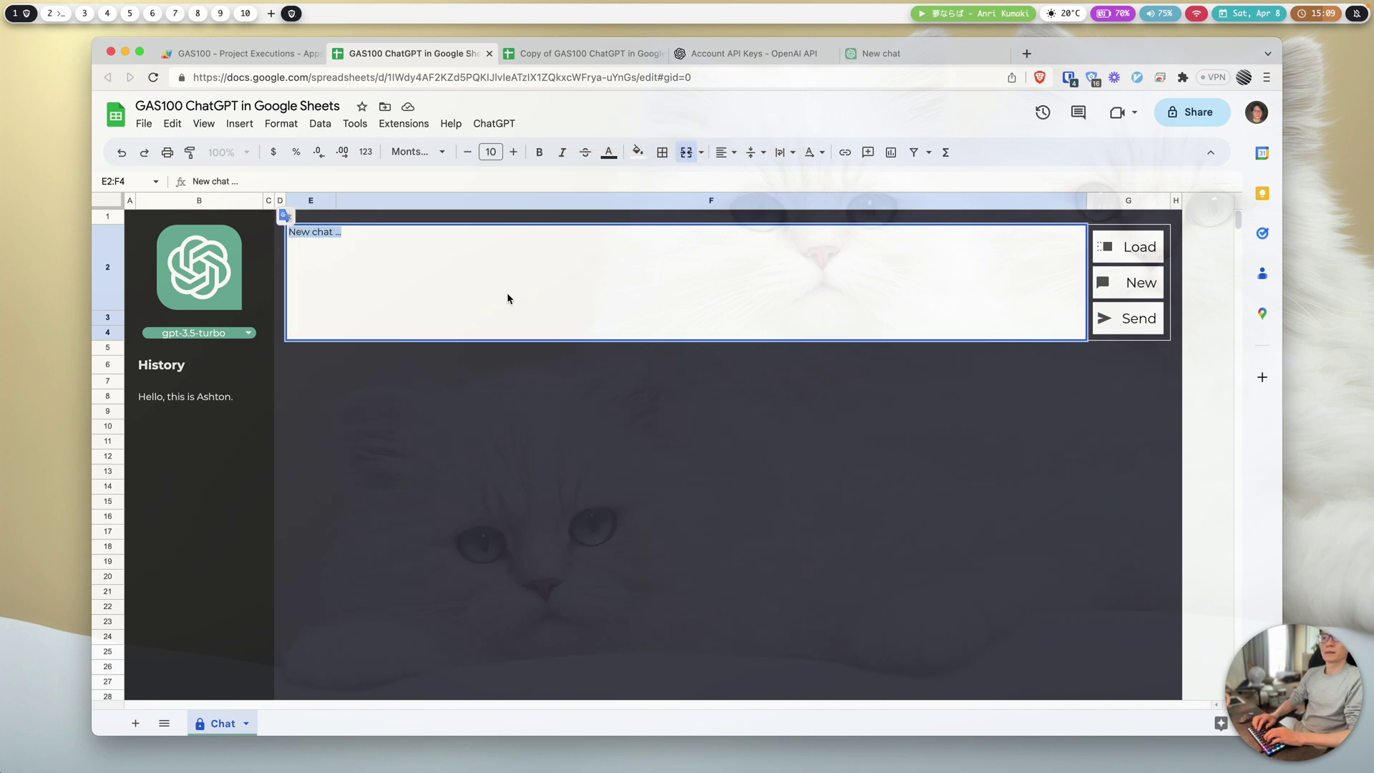
key(BackSpace)
text(What's is apps script?)
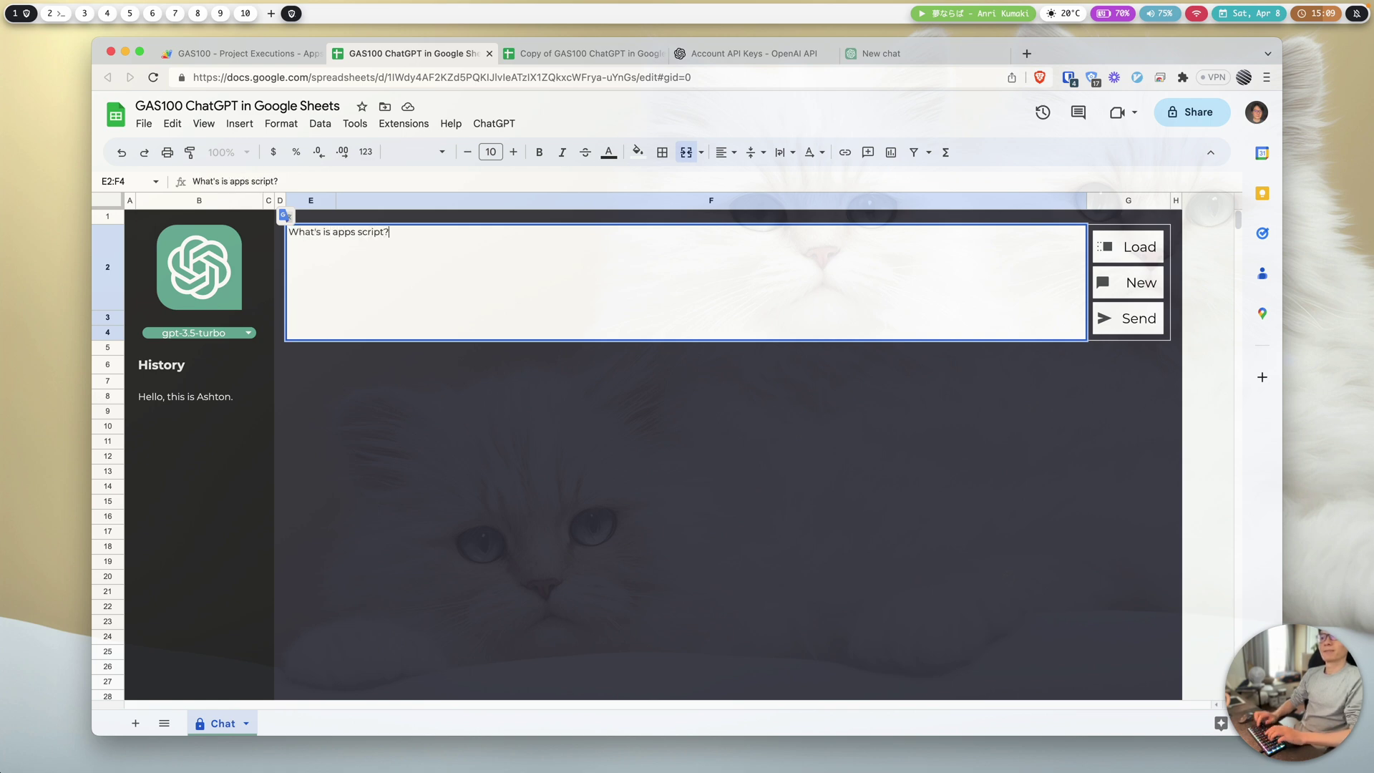
key(Return)
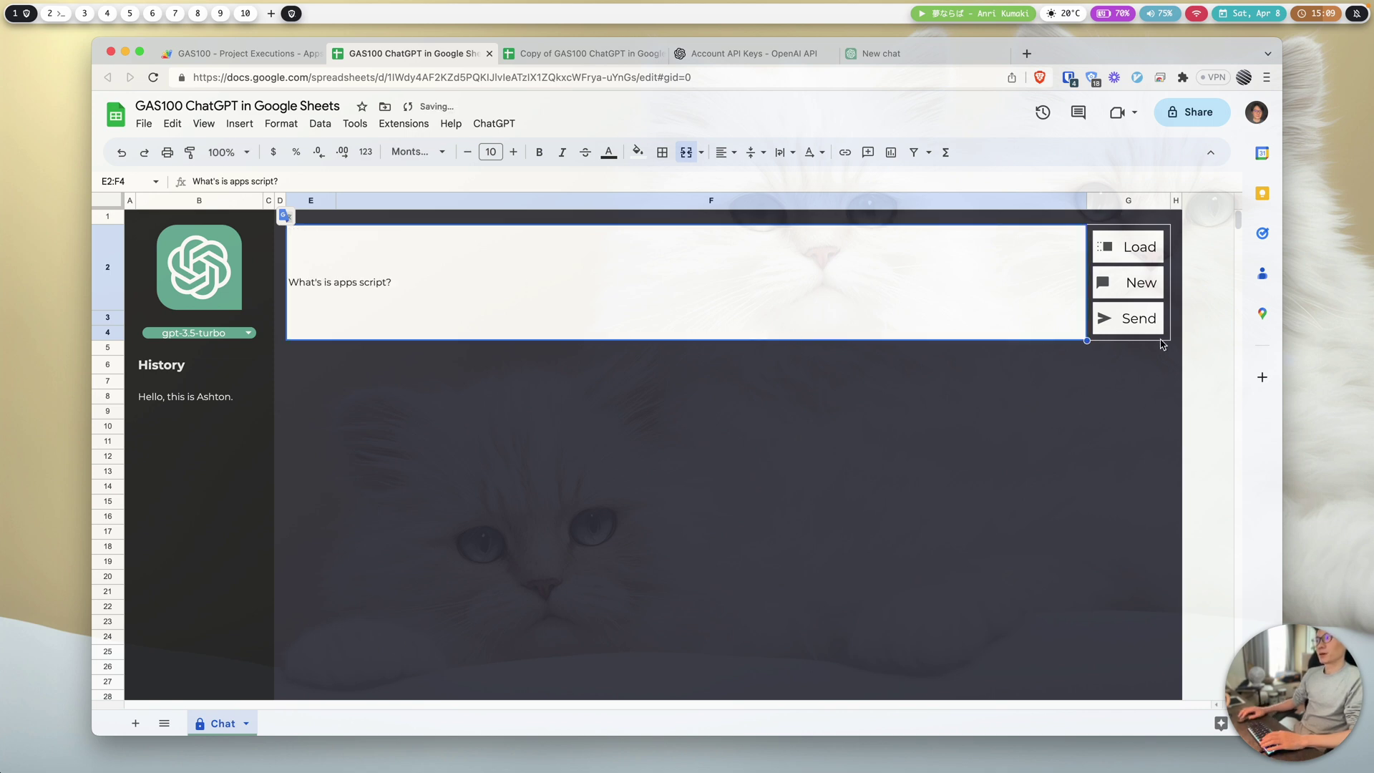
click(1135, 330)
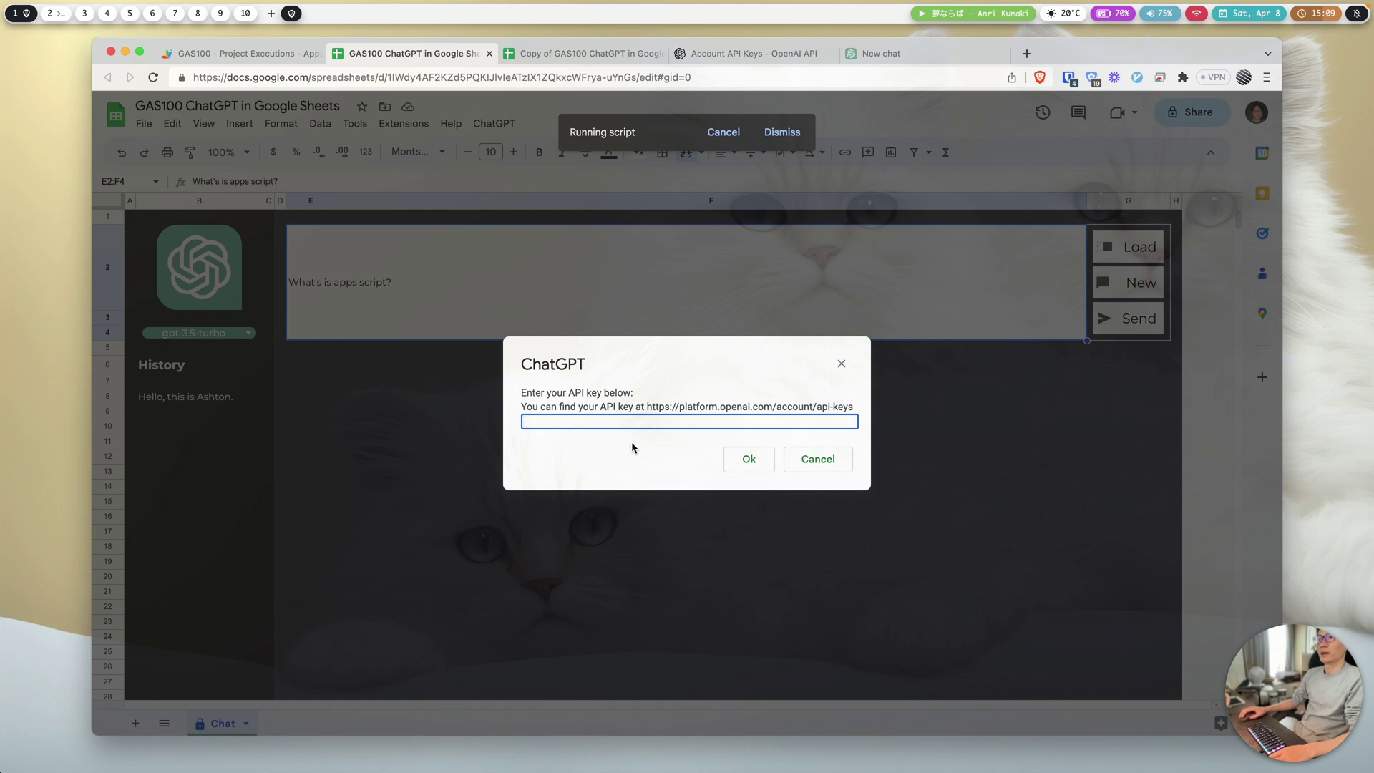
click(815, 465)
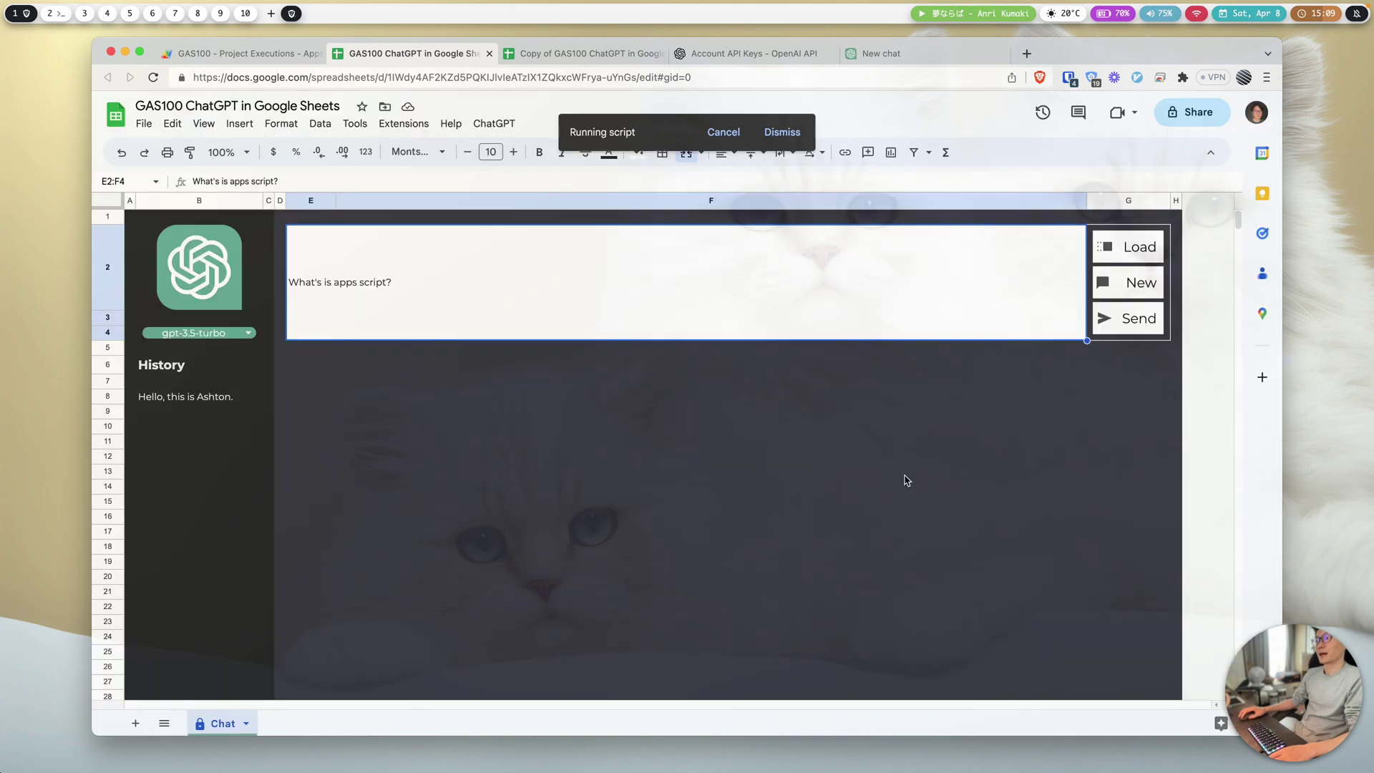
click(574, 451)
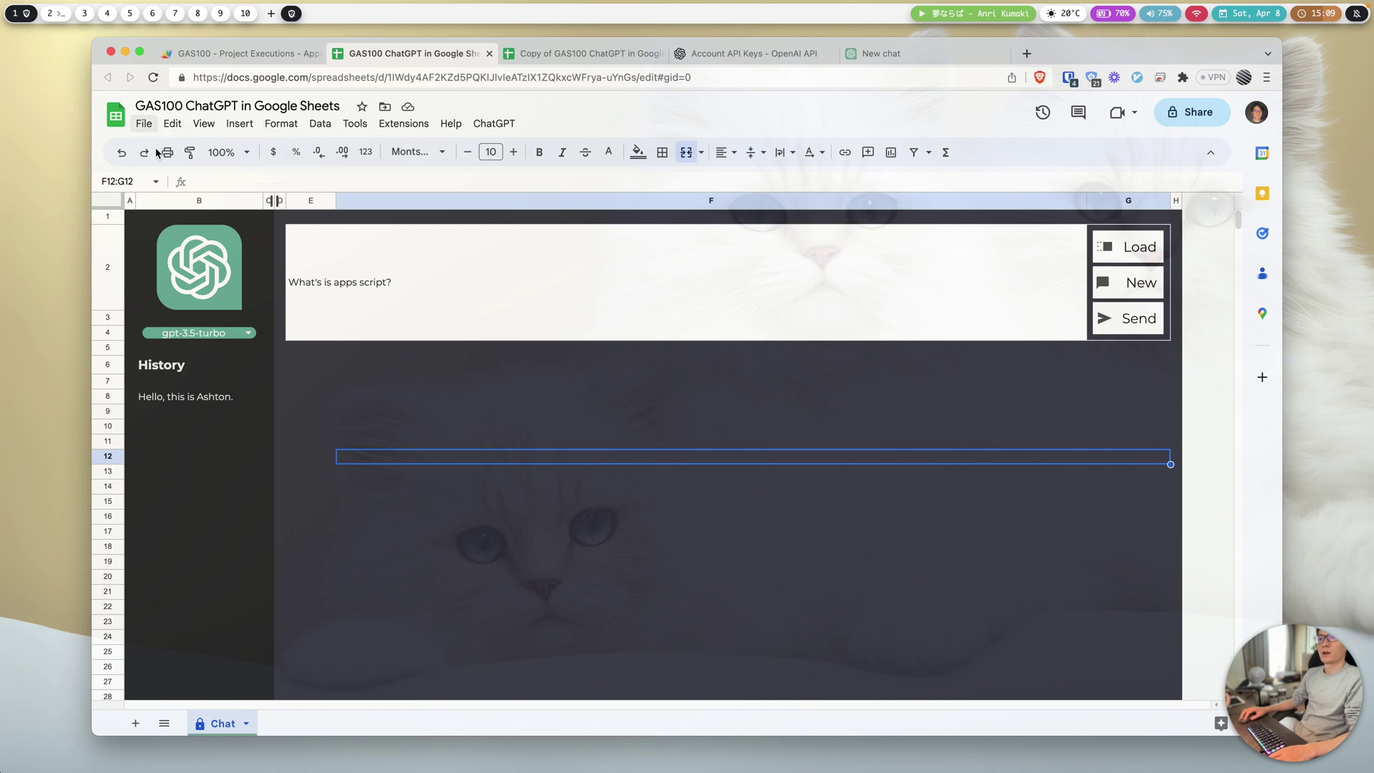
Switch to Copy of GAS100 ChatGPT in Google Sheets and view its custom ChatGPT commands.
click(591, 63)
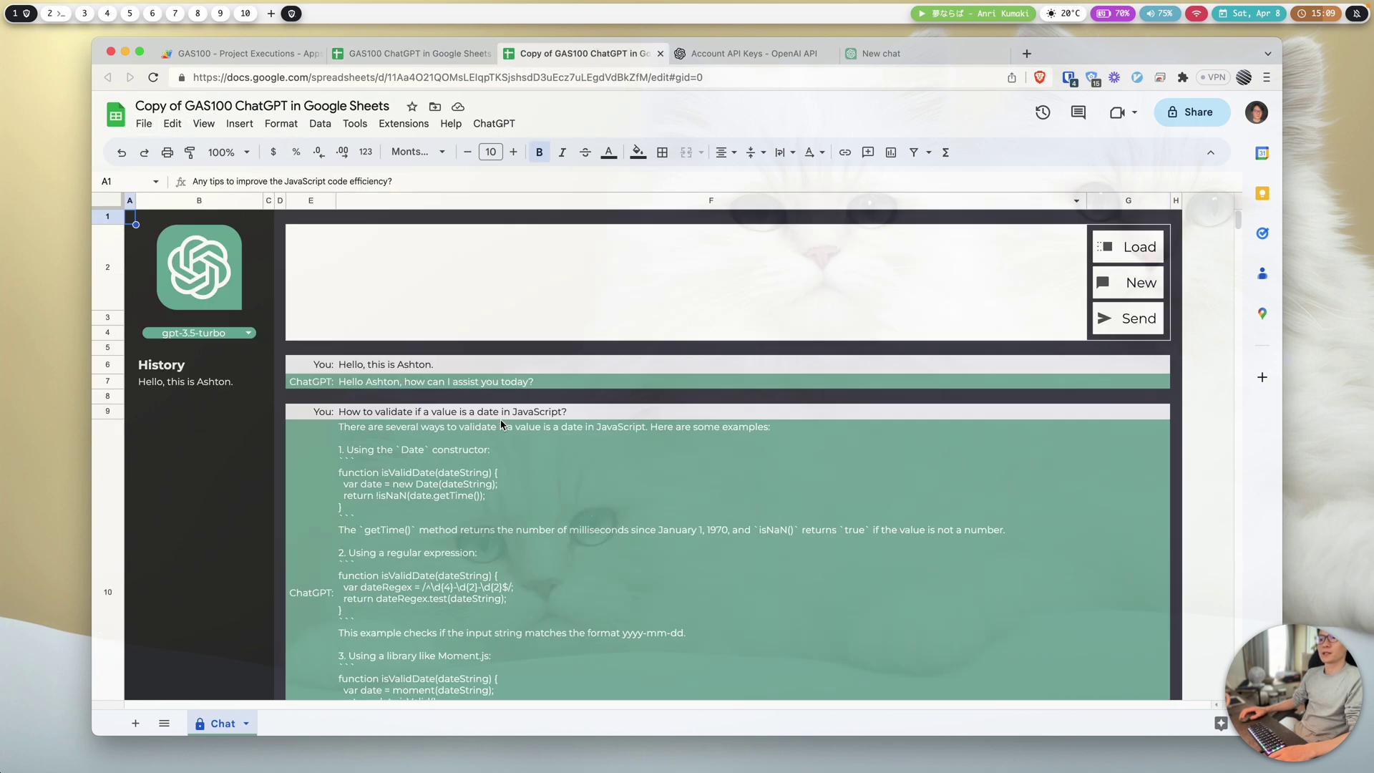
click(494, 124)
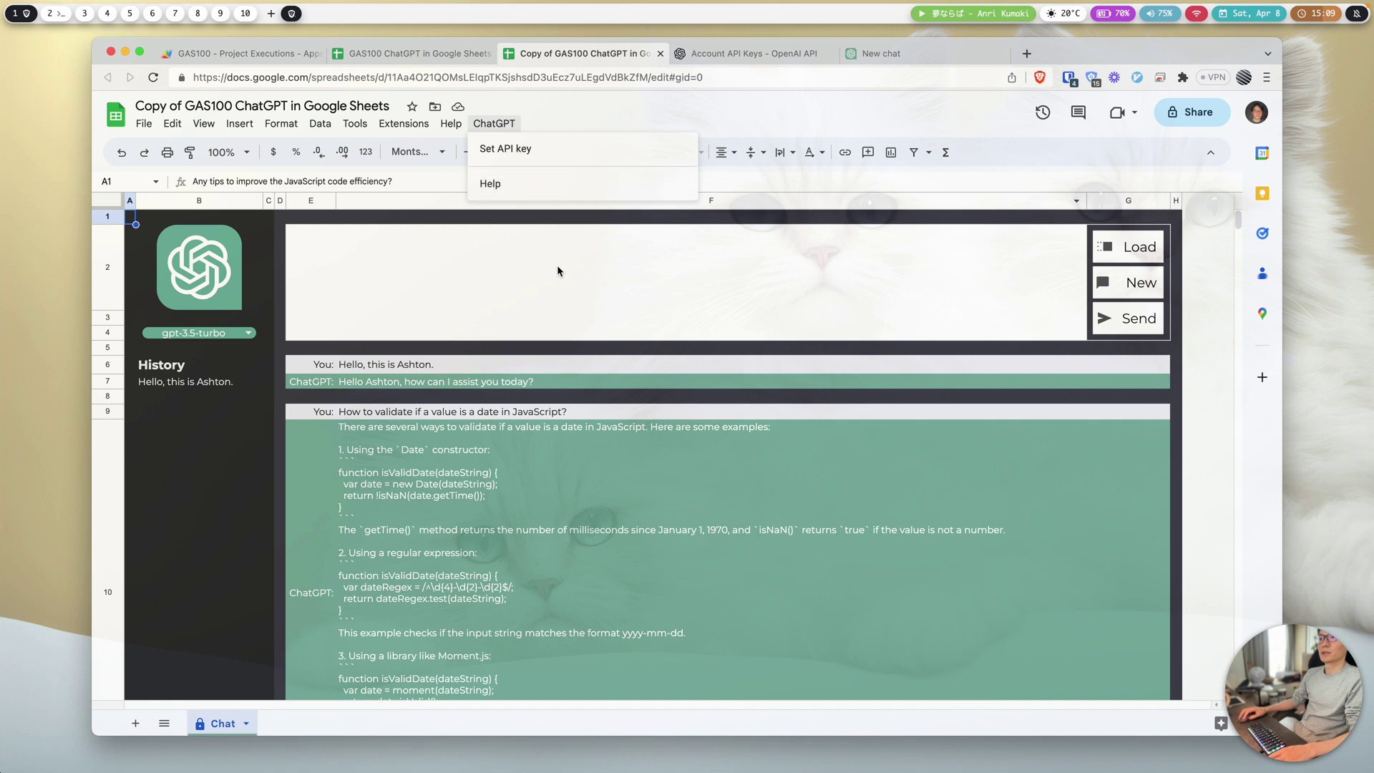
click(333, 306)
click(144, 123)
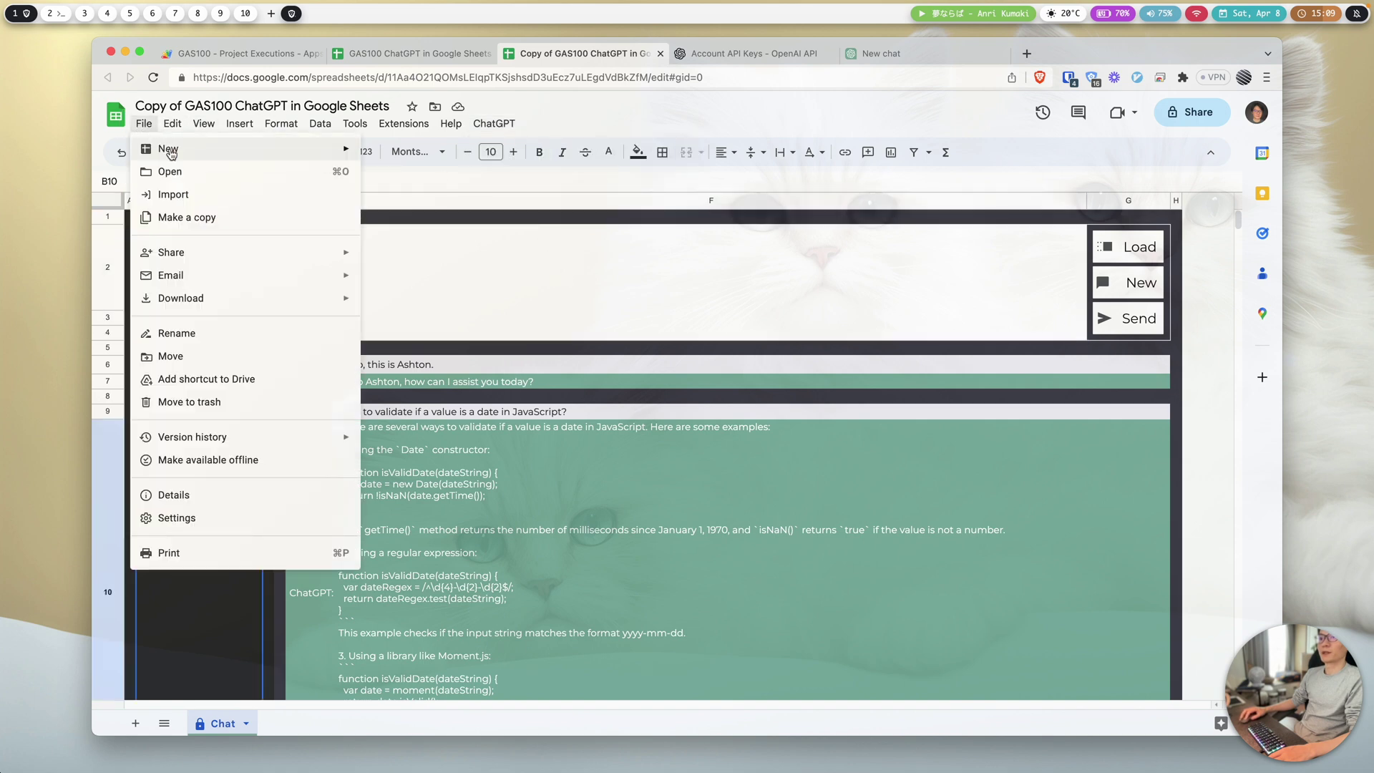
click(565, 259)
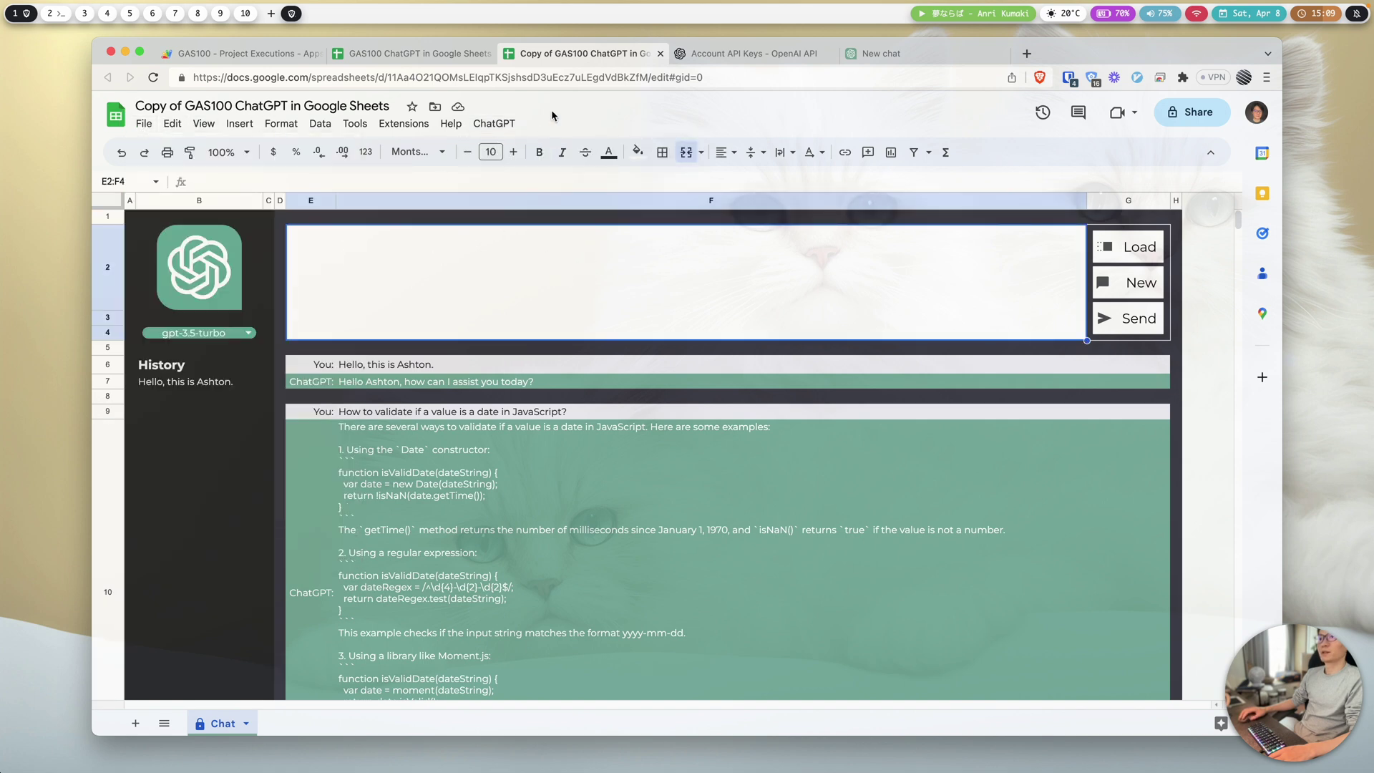
click(494, 123)
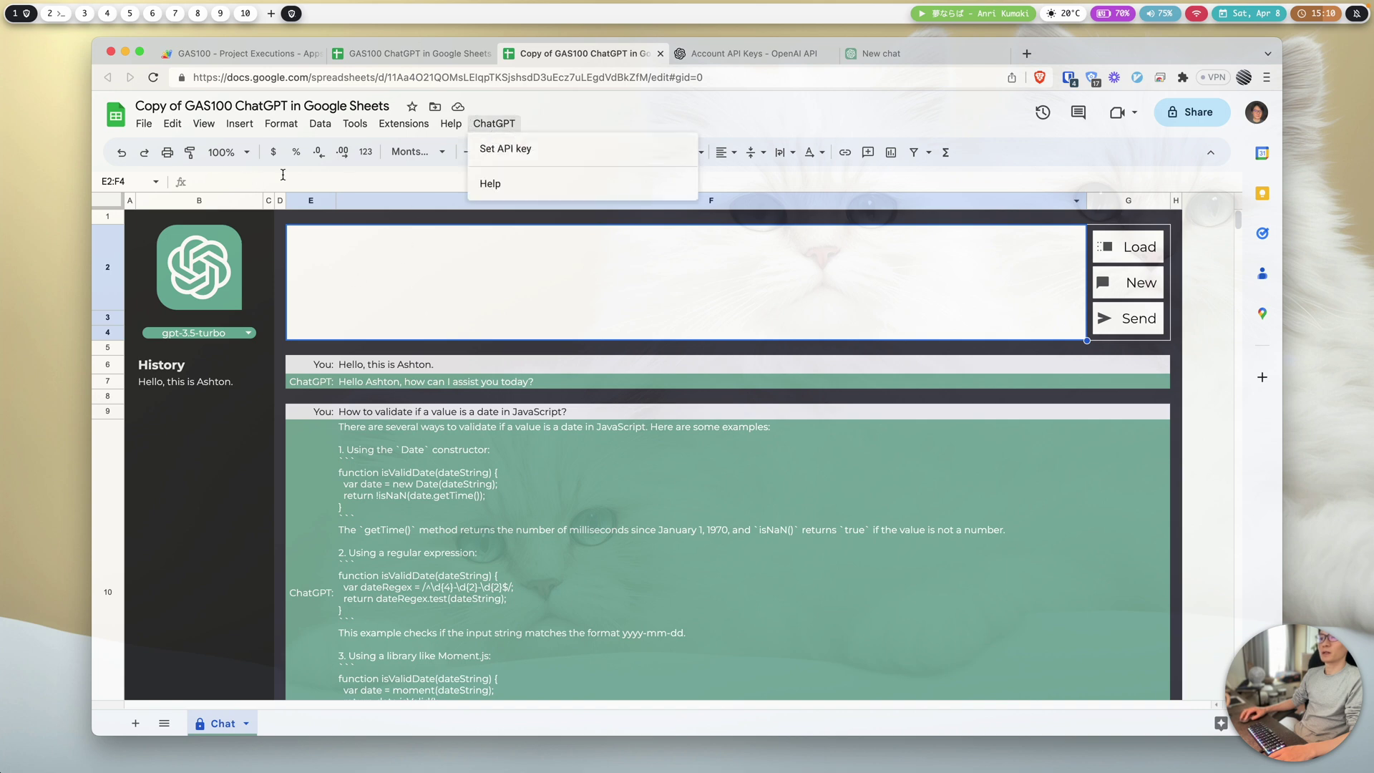
click(1142, 328)
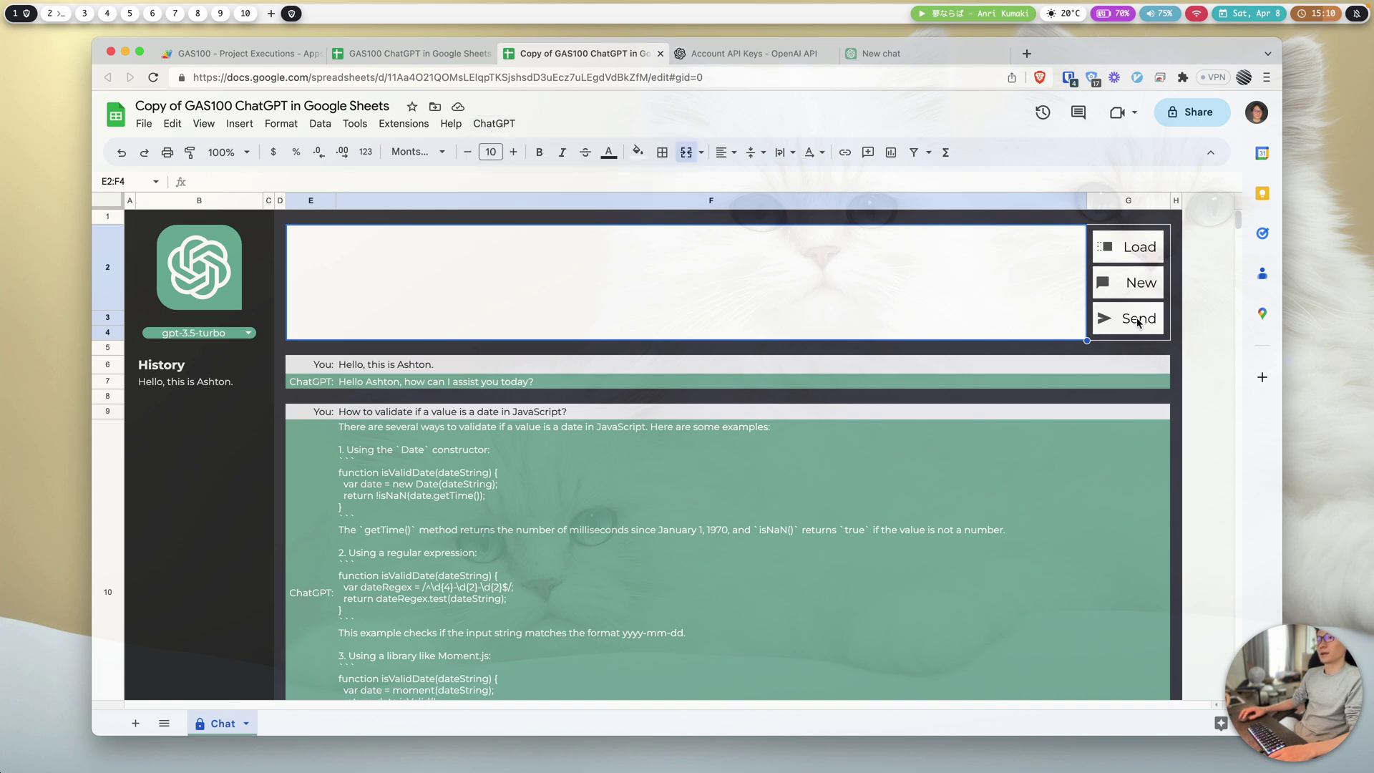
Run the send script in the copied spreadsheet and authorize GAS100 with the Google account, proceeding past the unverified app warning.
click(1127, 330)
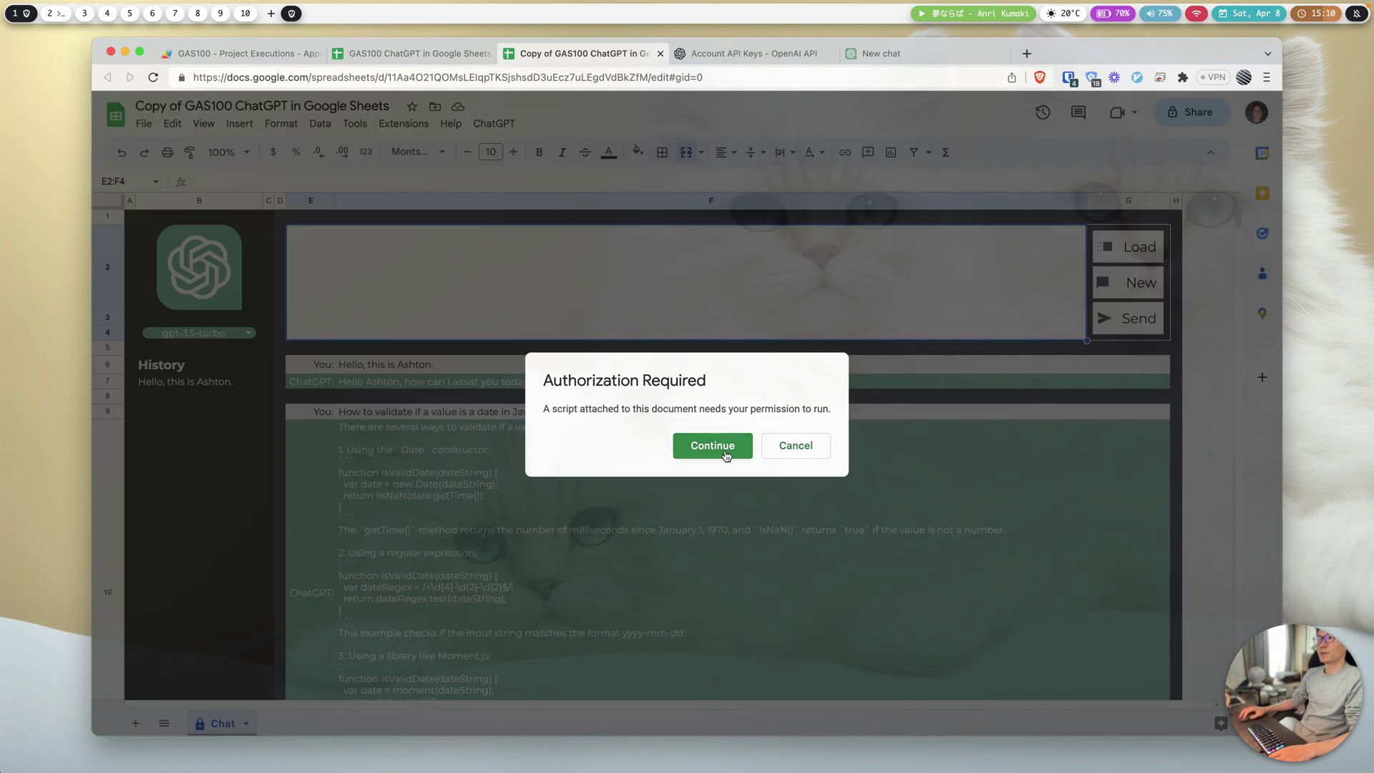
click(711, 446)
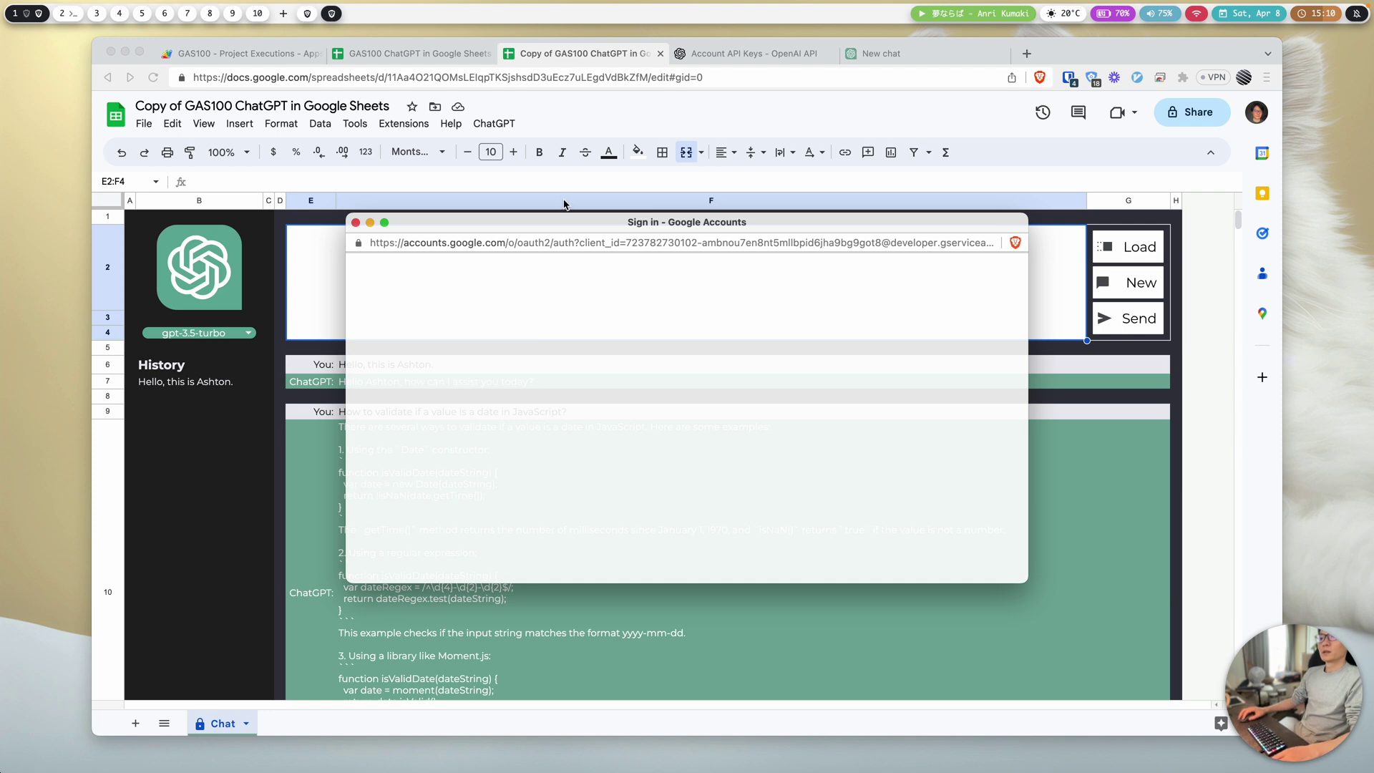
drag(555, 221, 570, 196)
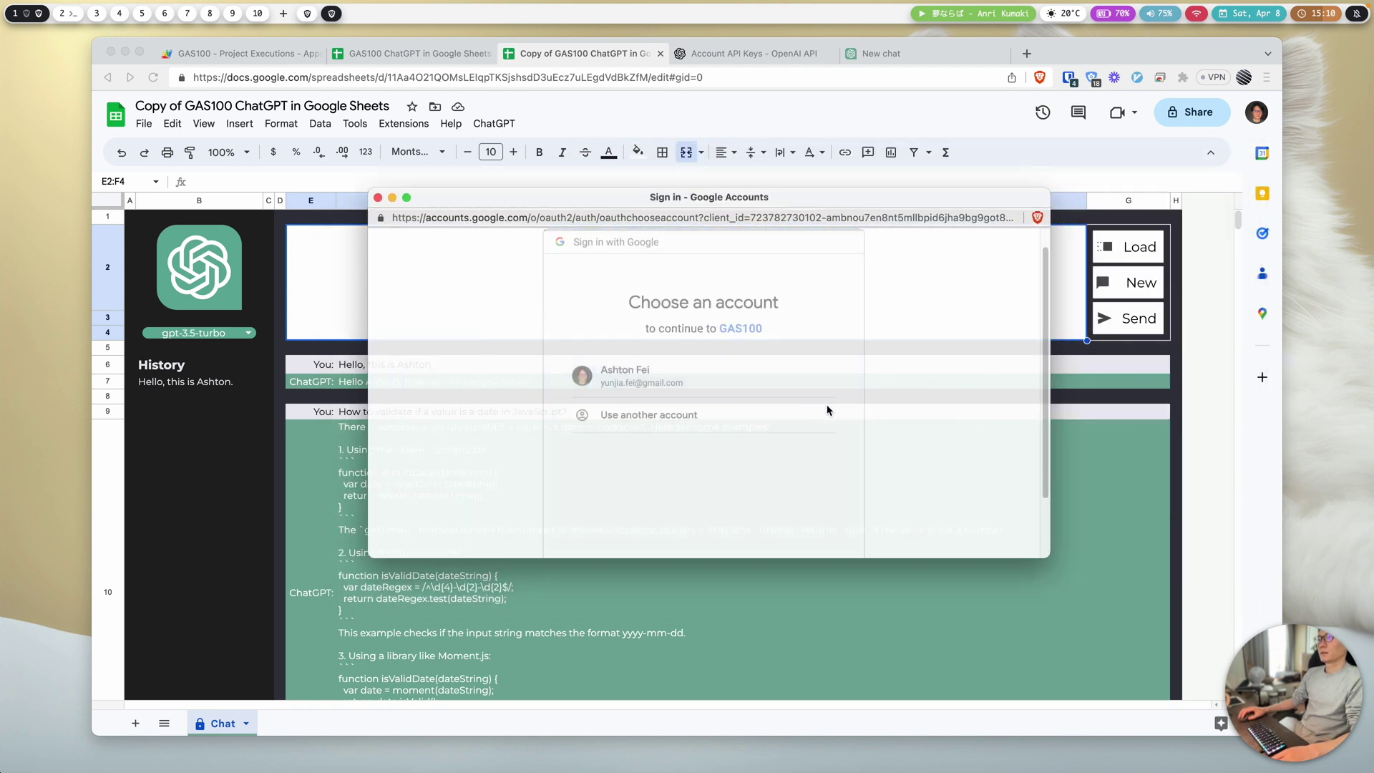
click(510, 496)
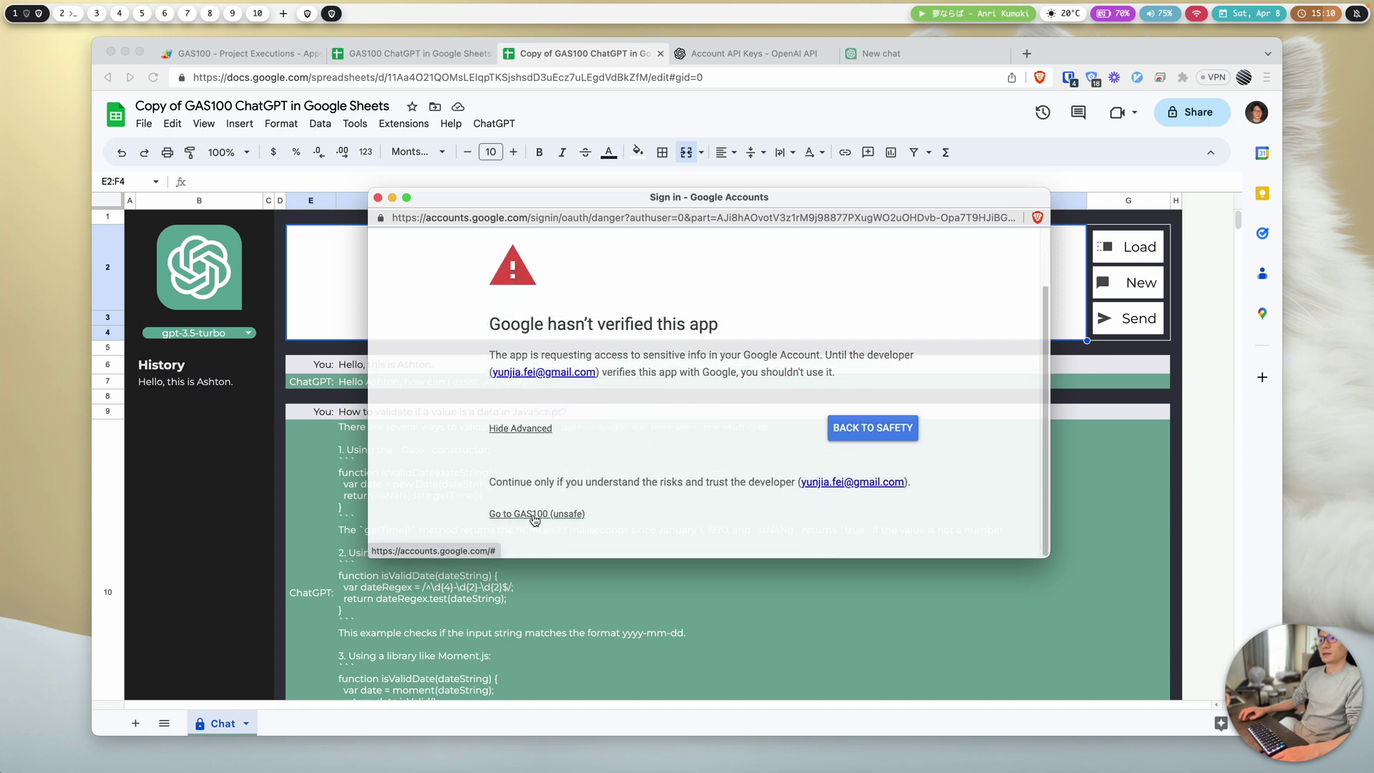
click(534, 515)
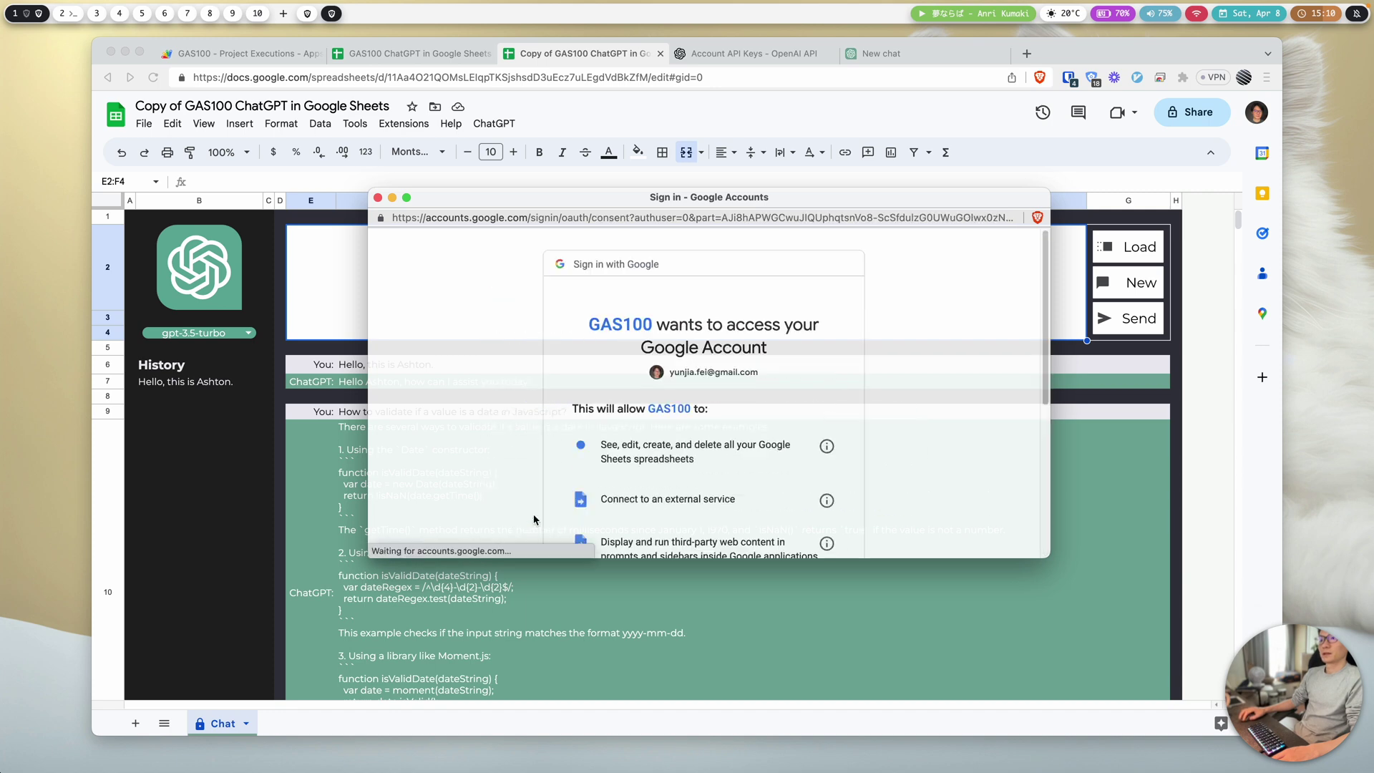
scroll(782, 469, down, 5)
click(783, 466)
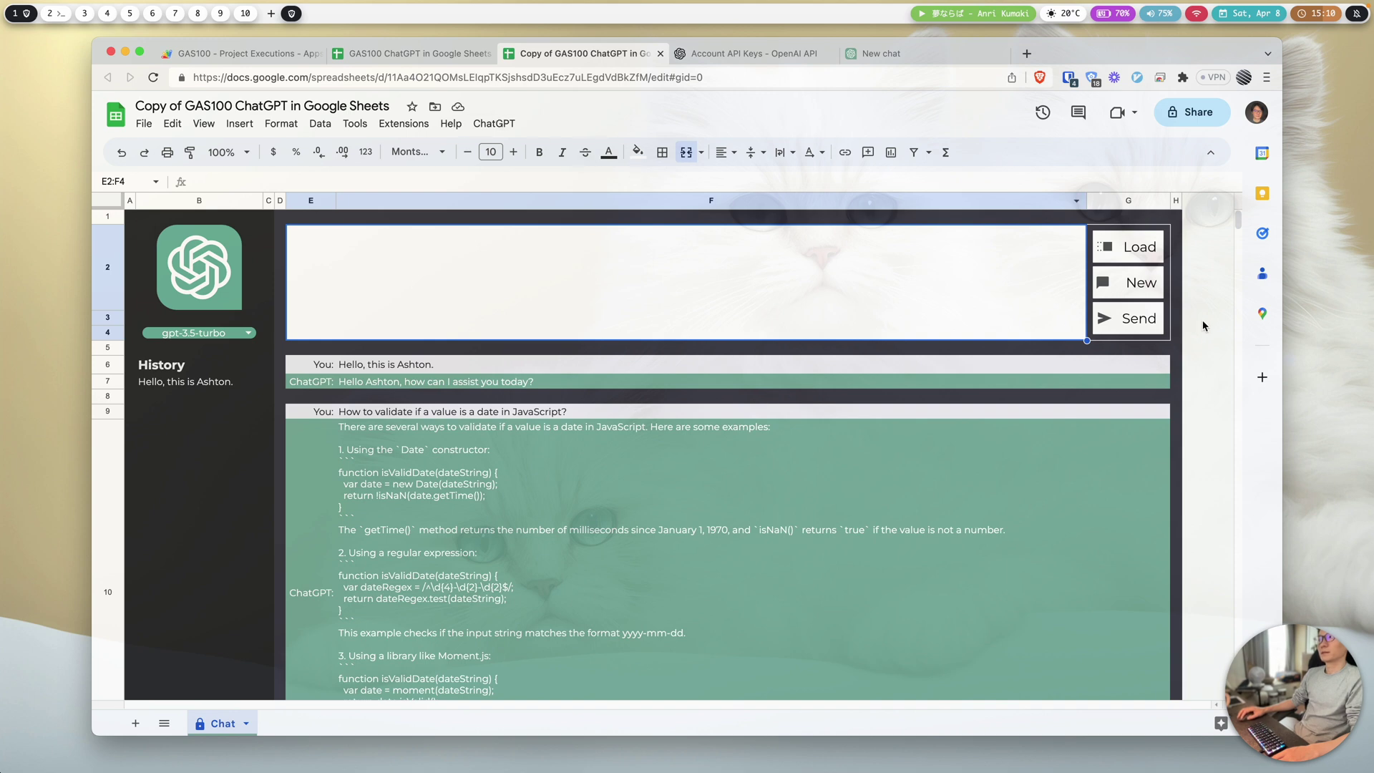
Try sending the empty prompt, fill the prompt cell with "Test message" and send it to bring up the API key request.
click(1148, 322)
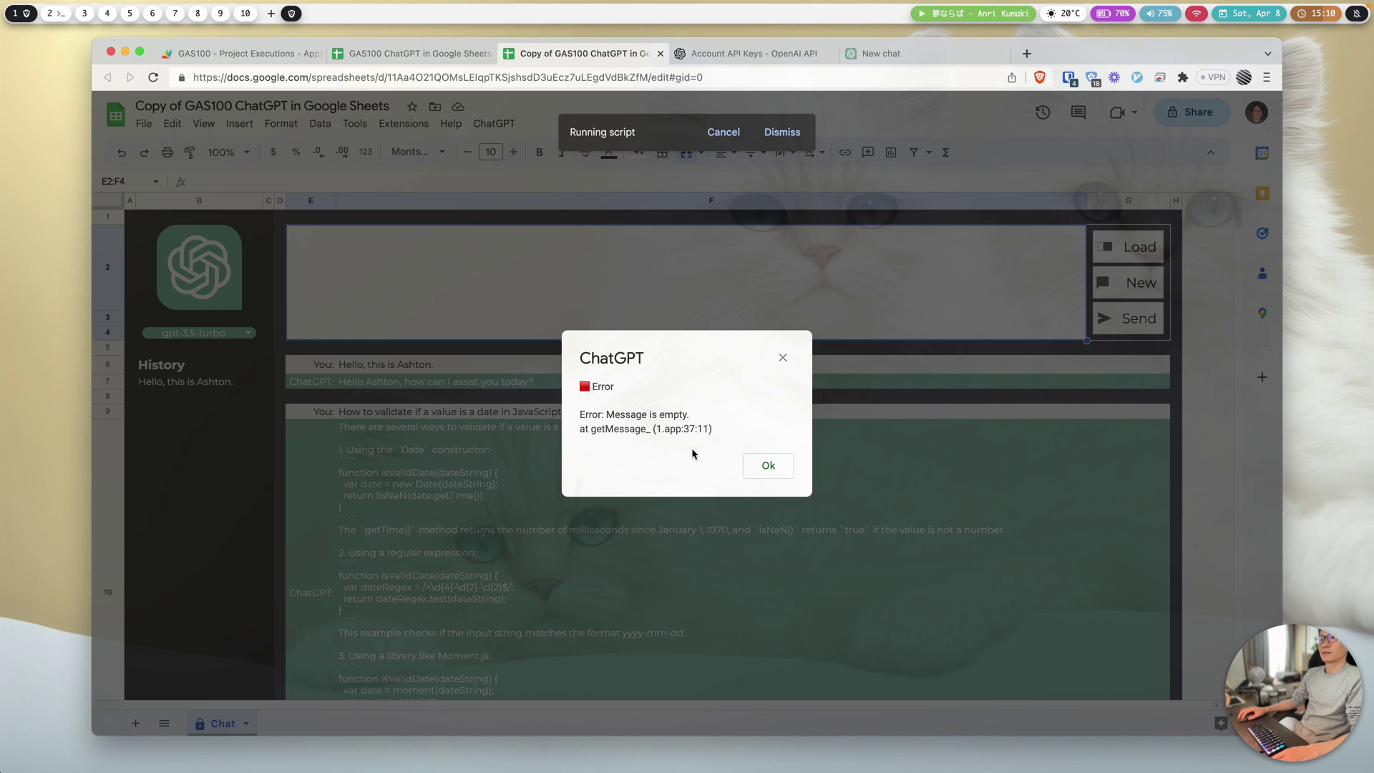
click(766, 463)
text(N)
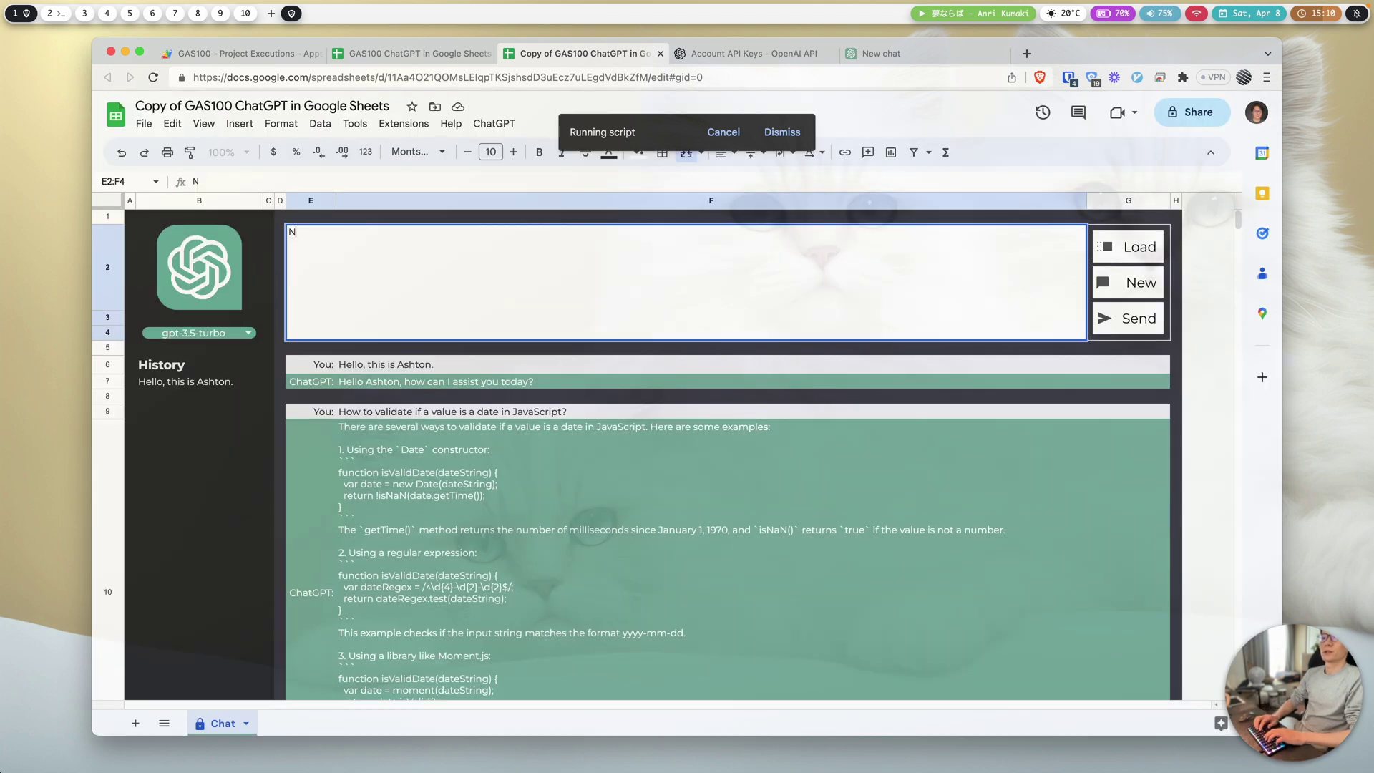
key(BackSpace)
text(Test message)
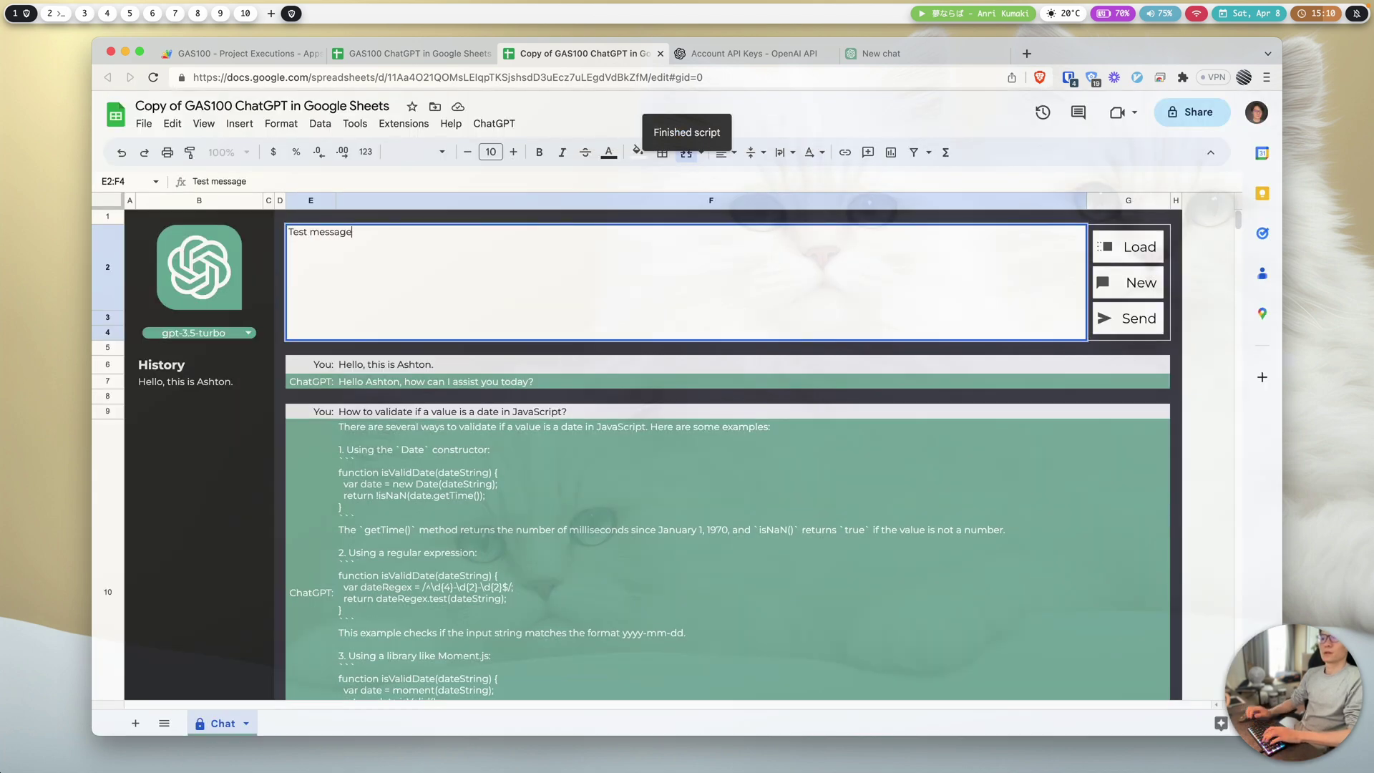
key(Tab)
click(1134, 325)
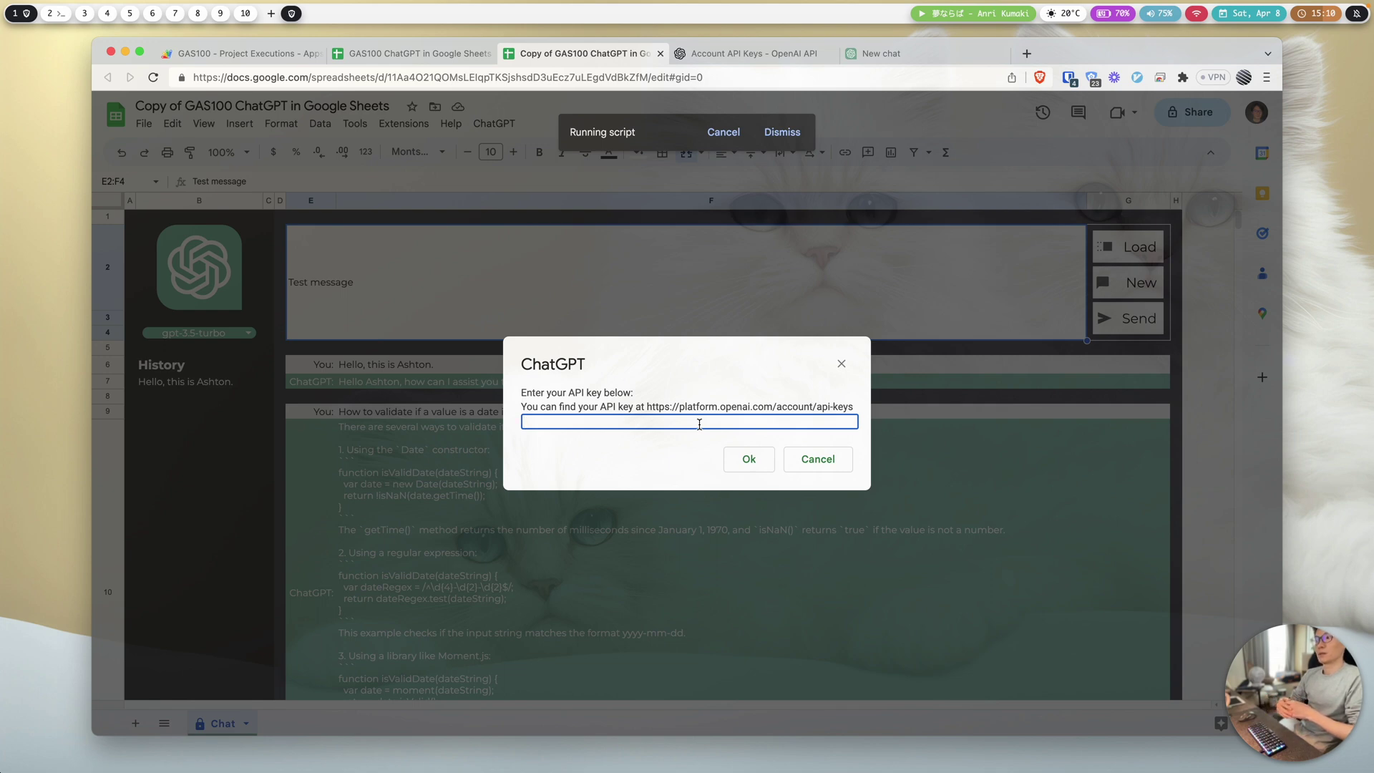
drag(525, 362, 575, 400)
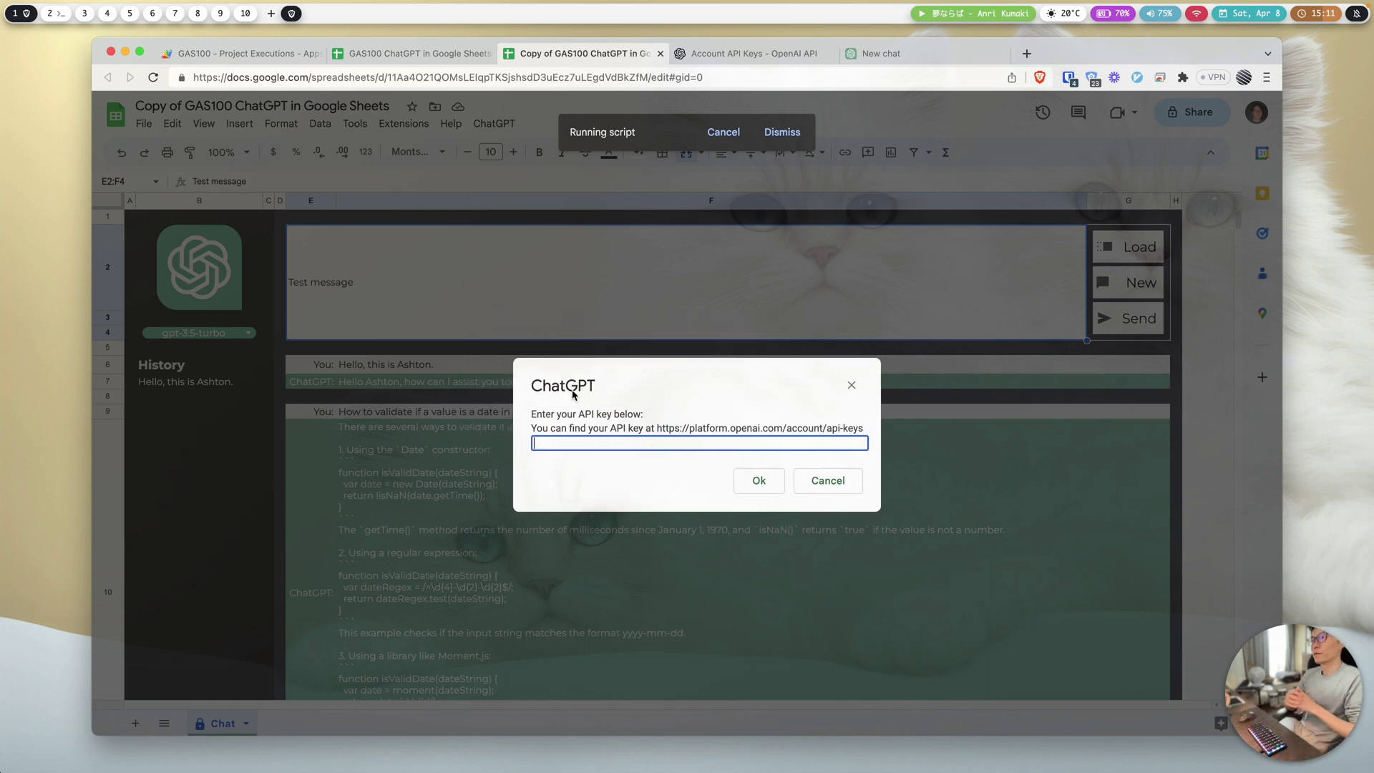